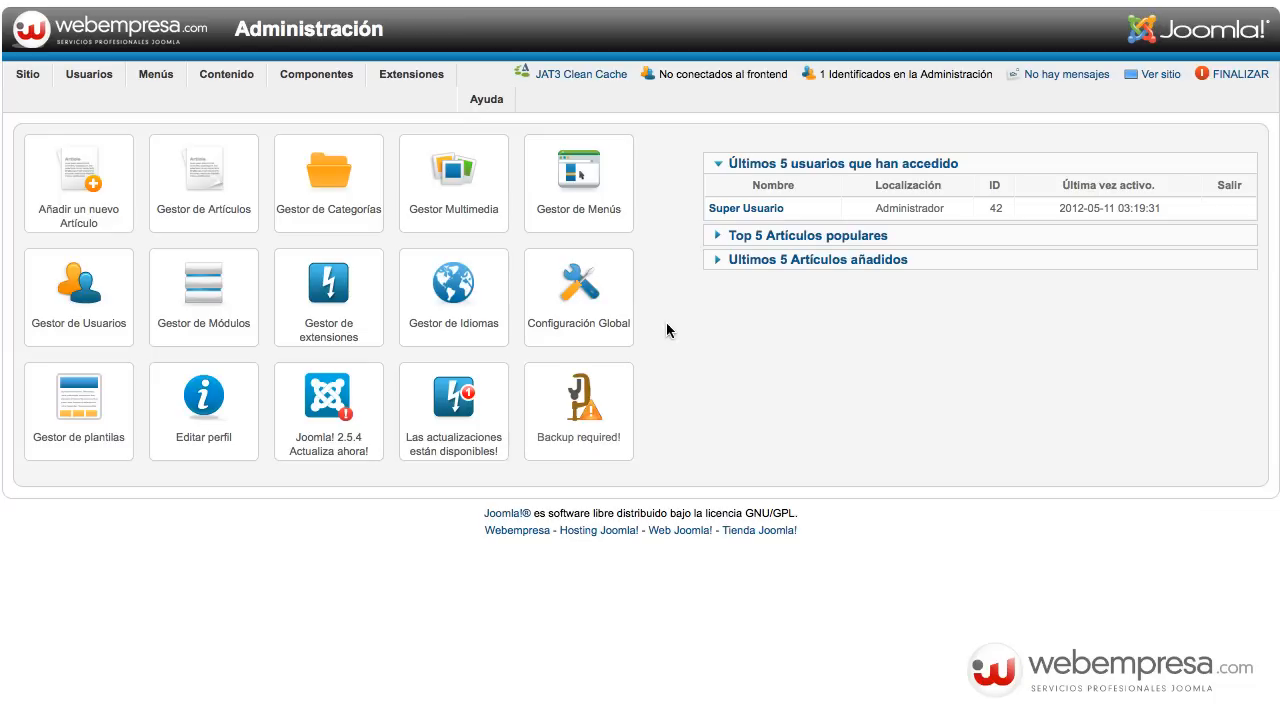
# Upload and install the extension package plg_abiviasupertable_j1.5_0.0.7_es-ES.zip.
pyautogui.moveTo(337, 82)
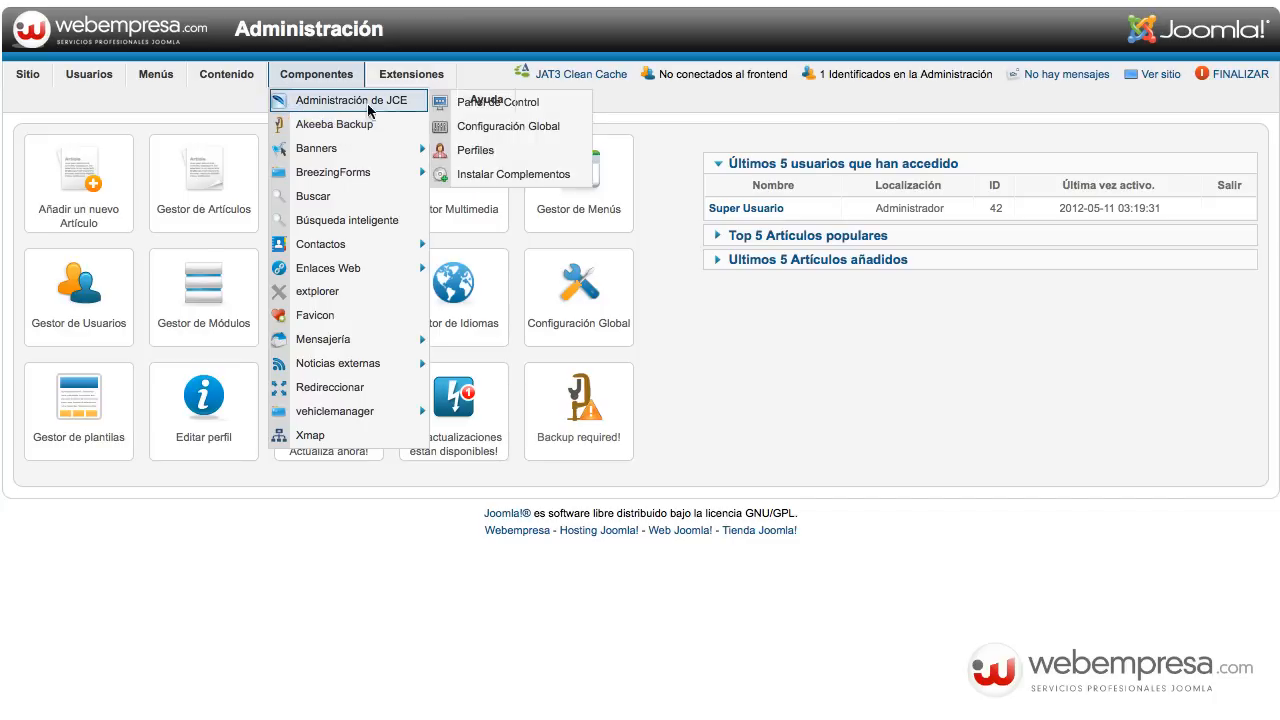
pyautogui.moveTo(395, 74)
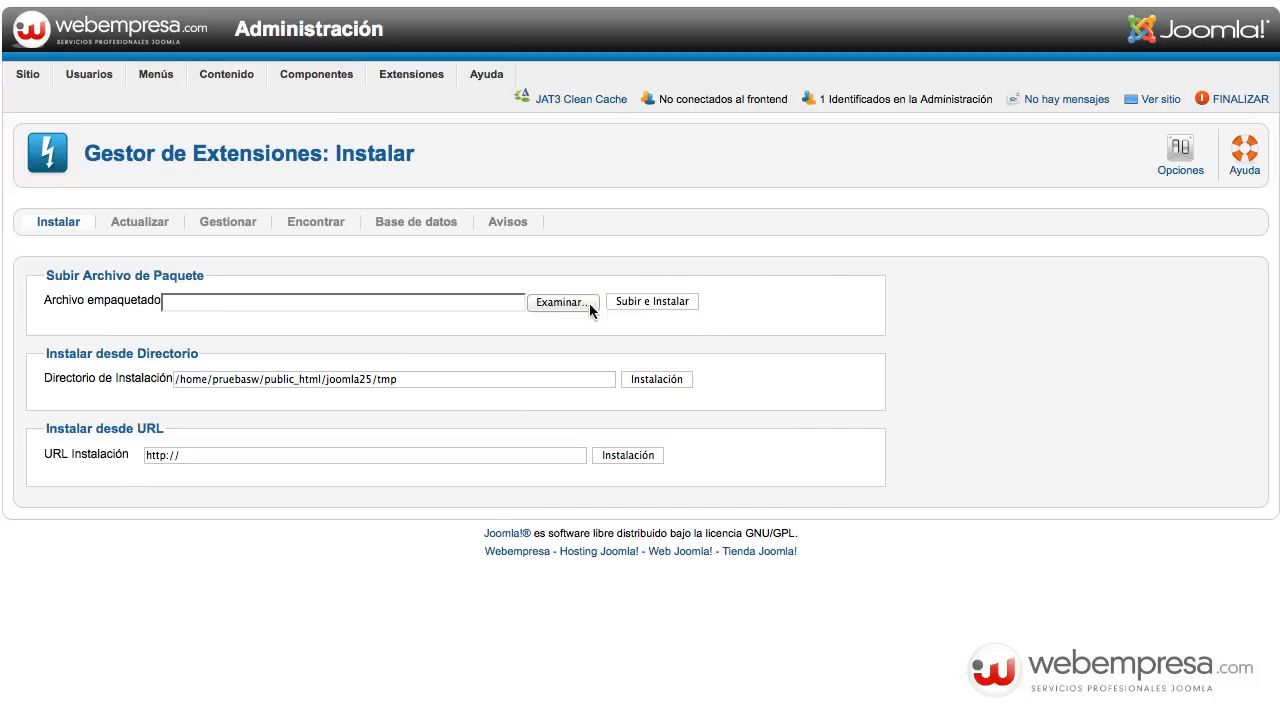
pyautogui.click(556, 304)
pyautogui.click(980, 400)
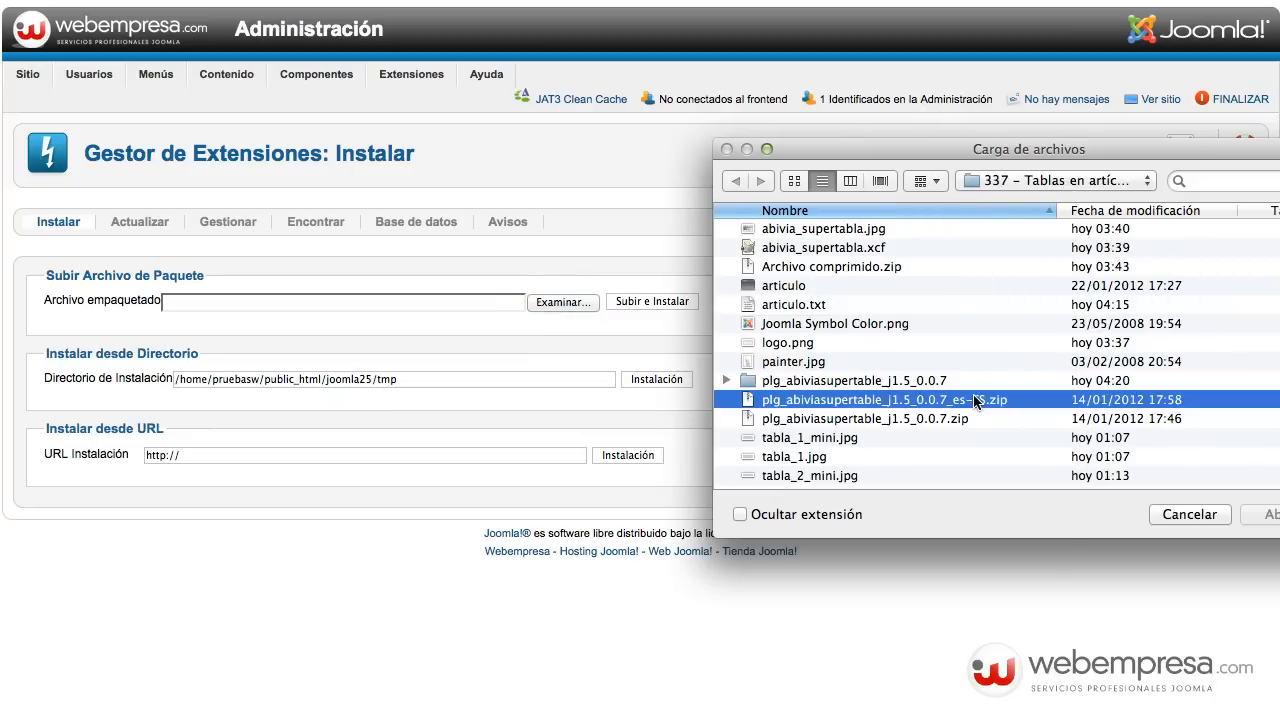
pyautogui.click(1262, 515)
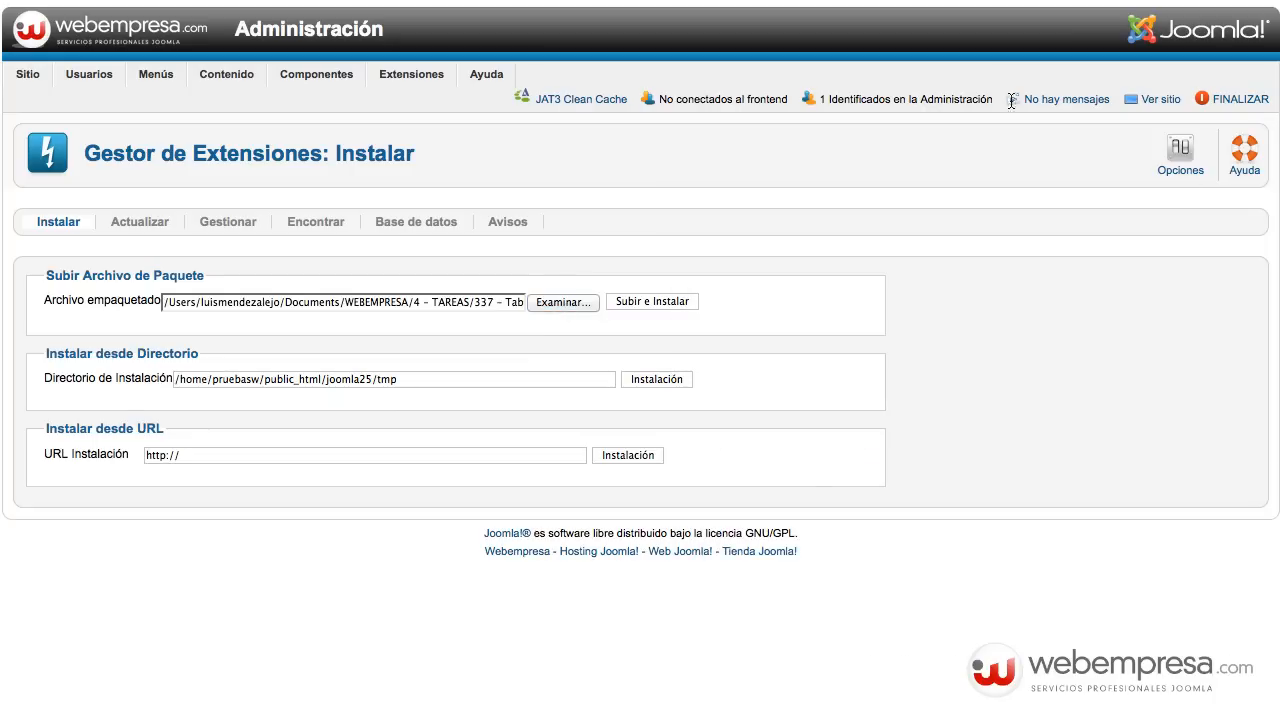
pyautogui.click(675, 304)
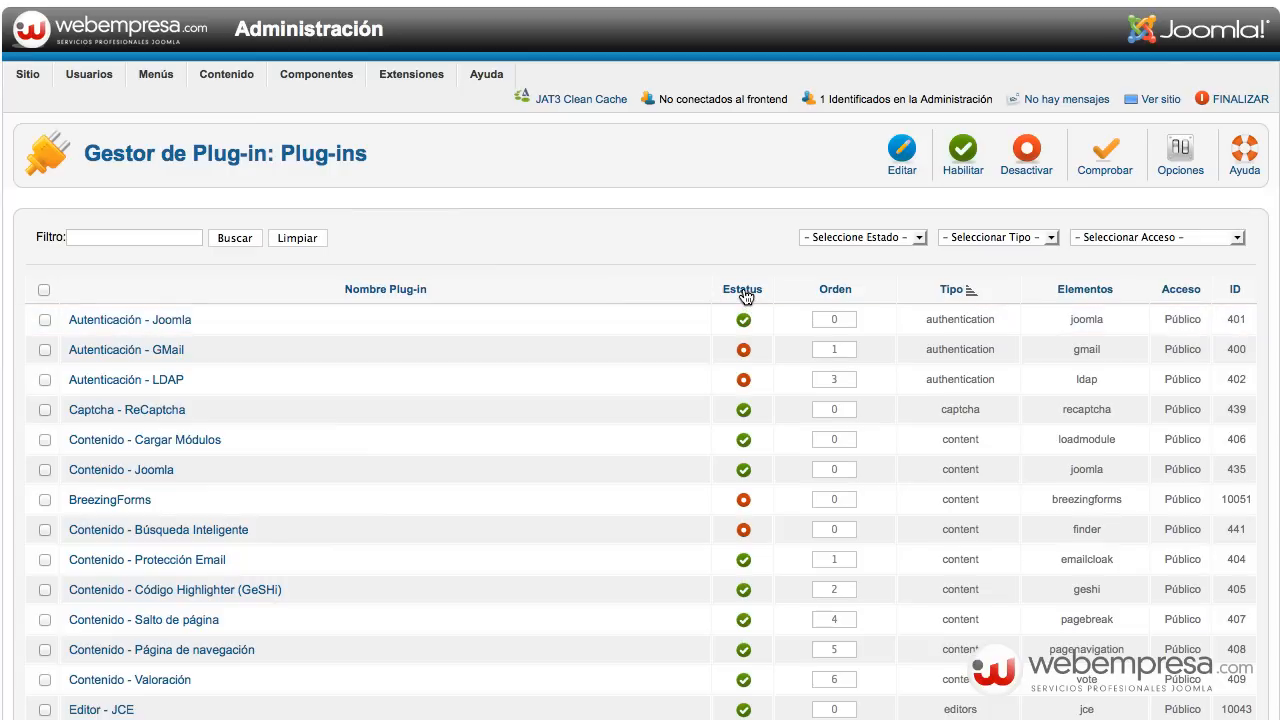
# Sort the plug-ins by status, set the Abivia.net SuperTable Plugin to Activado, and save and close it.
pyautogui.click(743, 290)
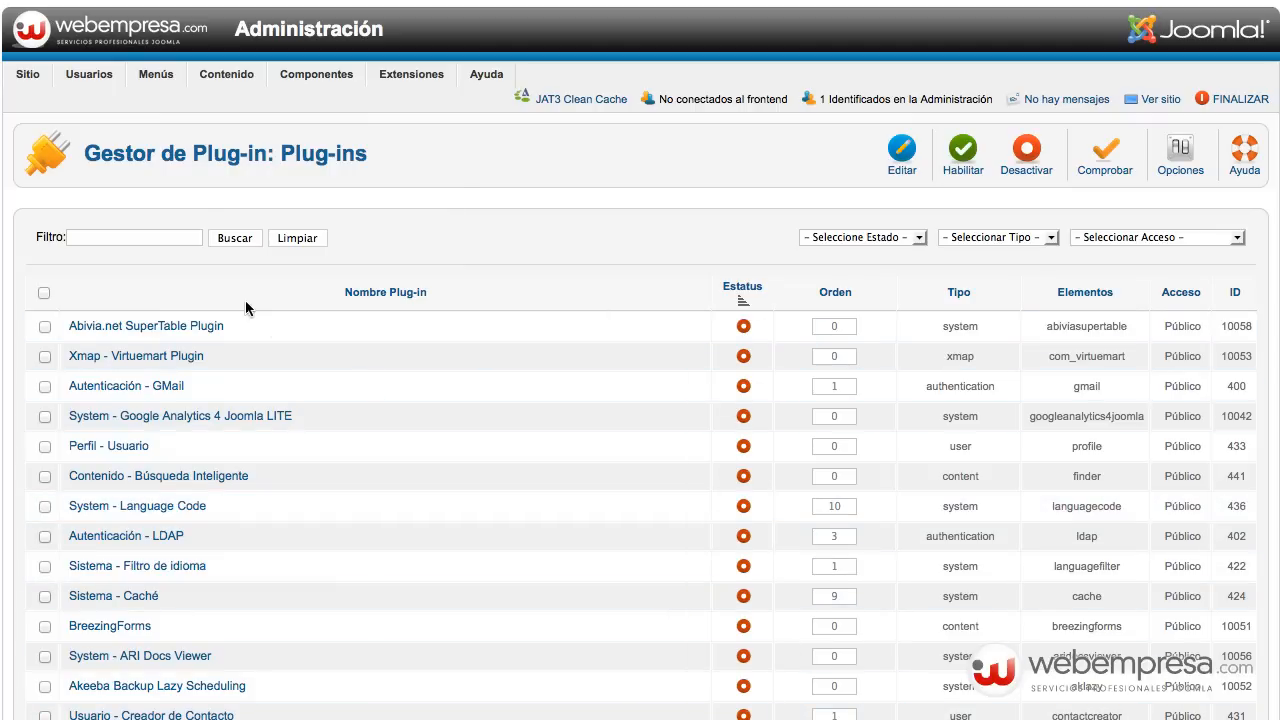
pyautogui.click(167, 328)
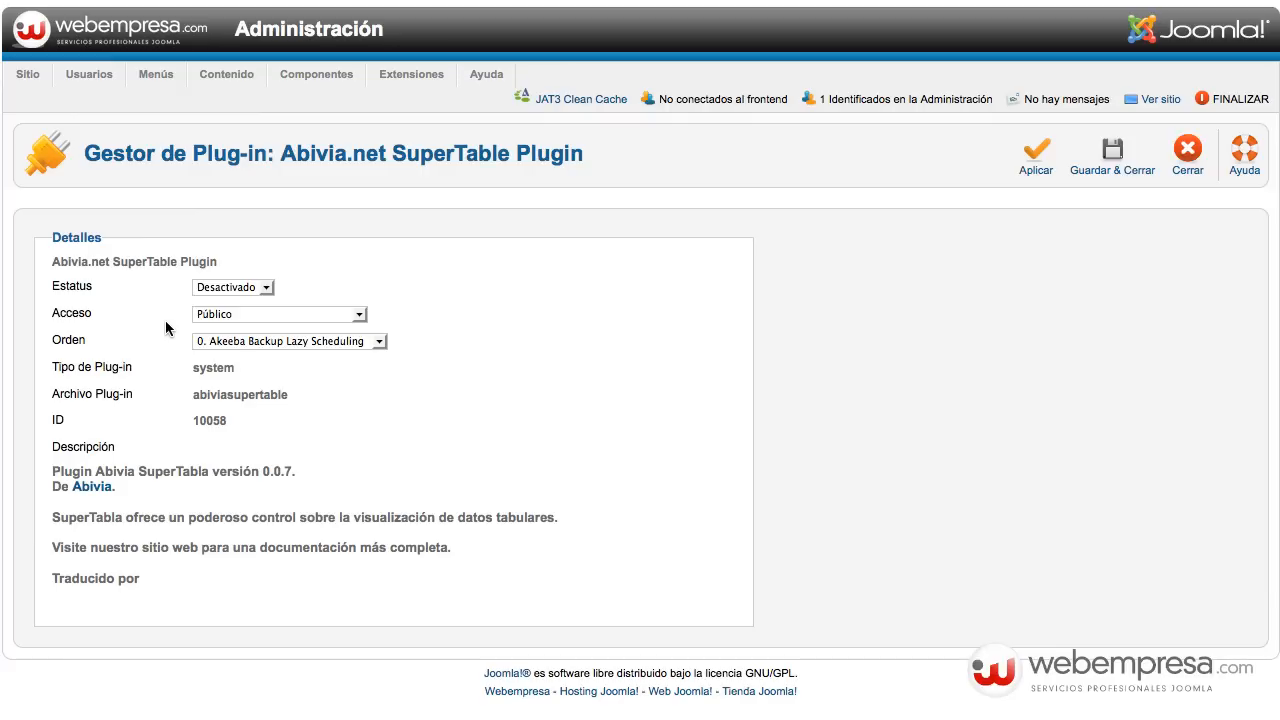
pyautogui.click(209, 288)
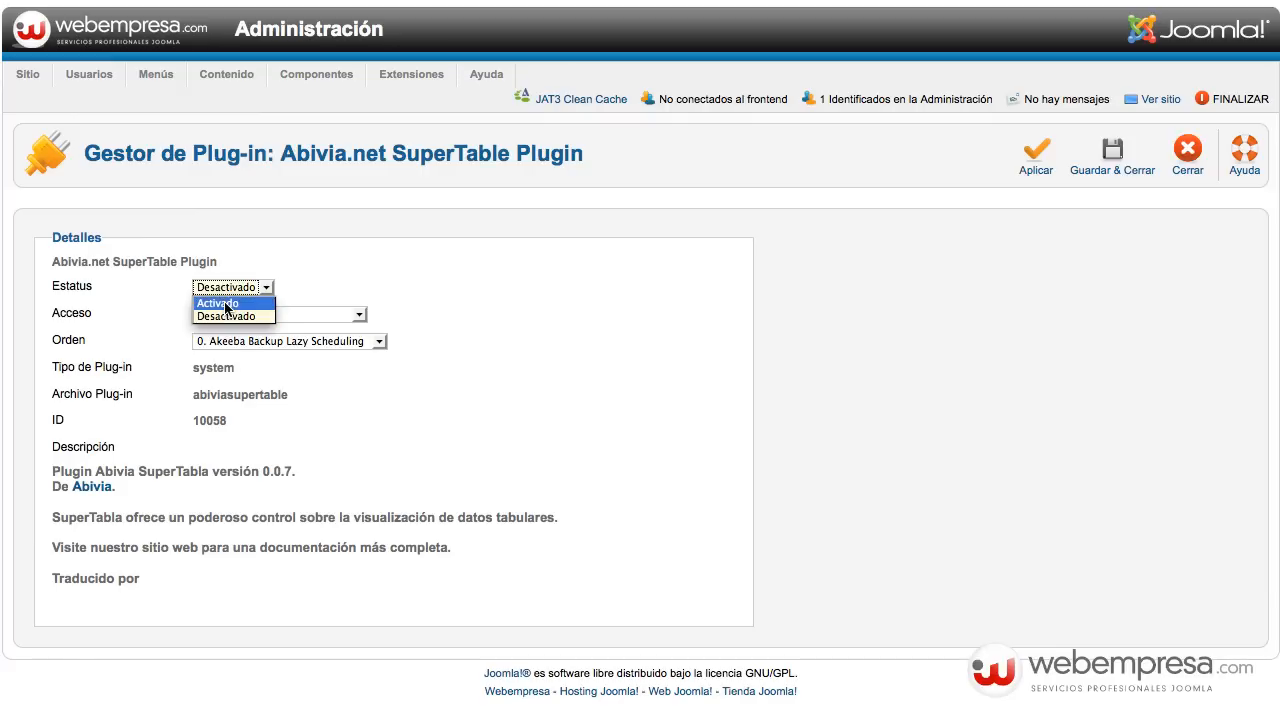
pyautogui.click(228, 299)
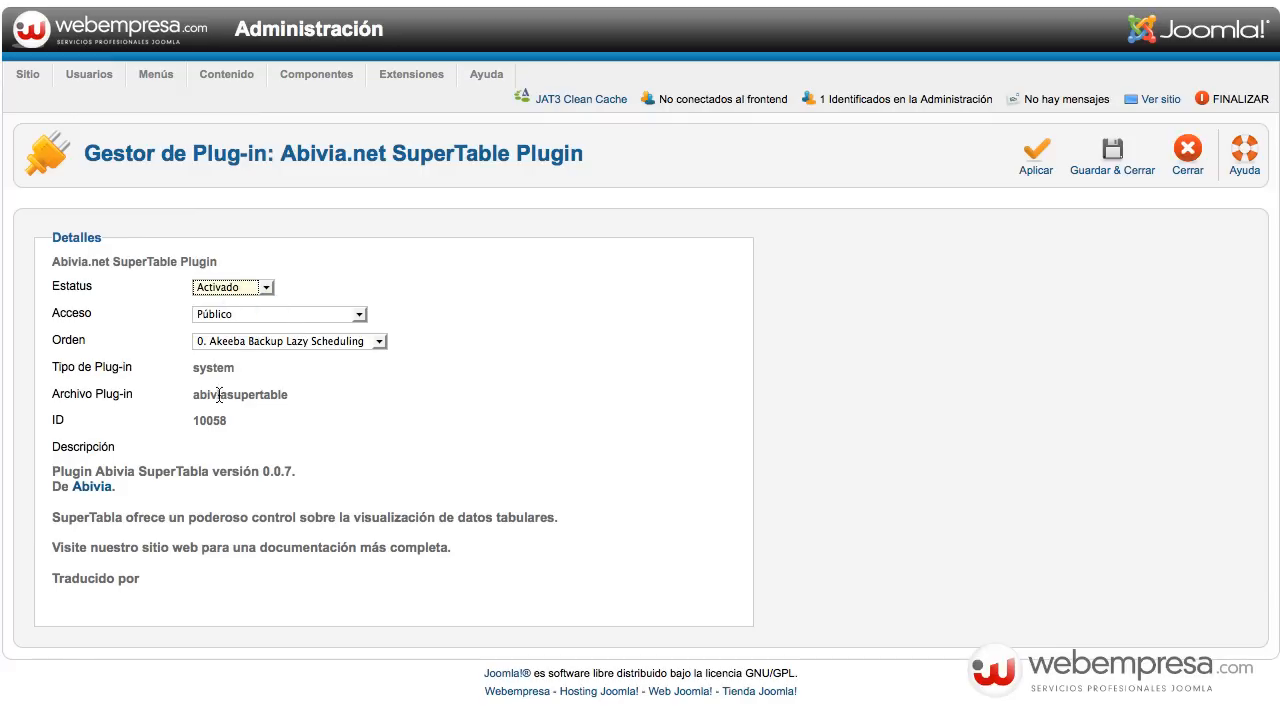
pyautogui.click(1113, 175)
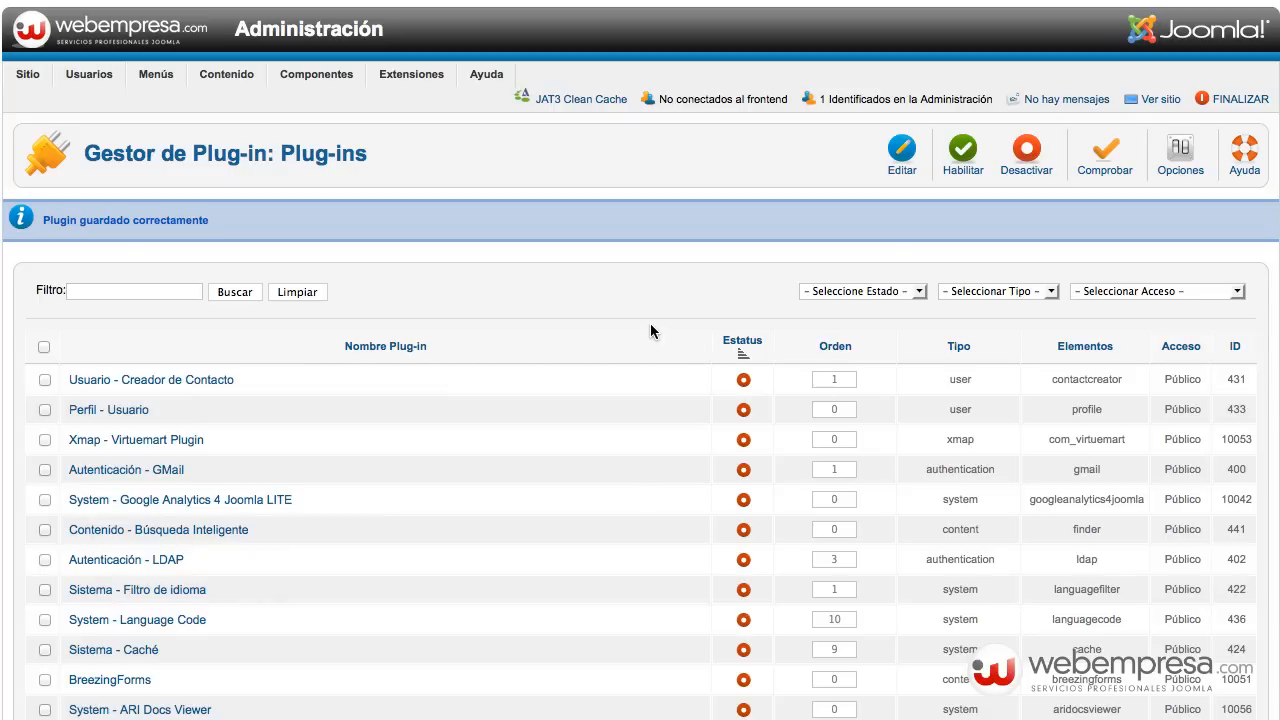
# Open the article manager (Gestor de Artículos) from the plug-in list.
pyautogui.scroll(-10, 577, 323)
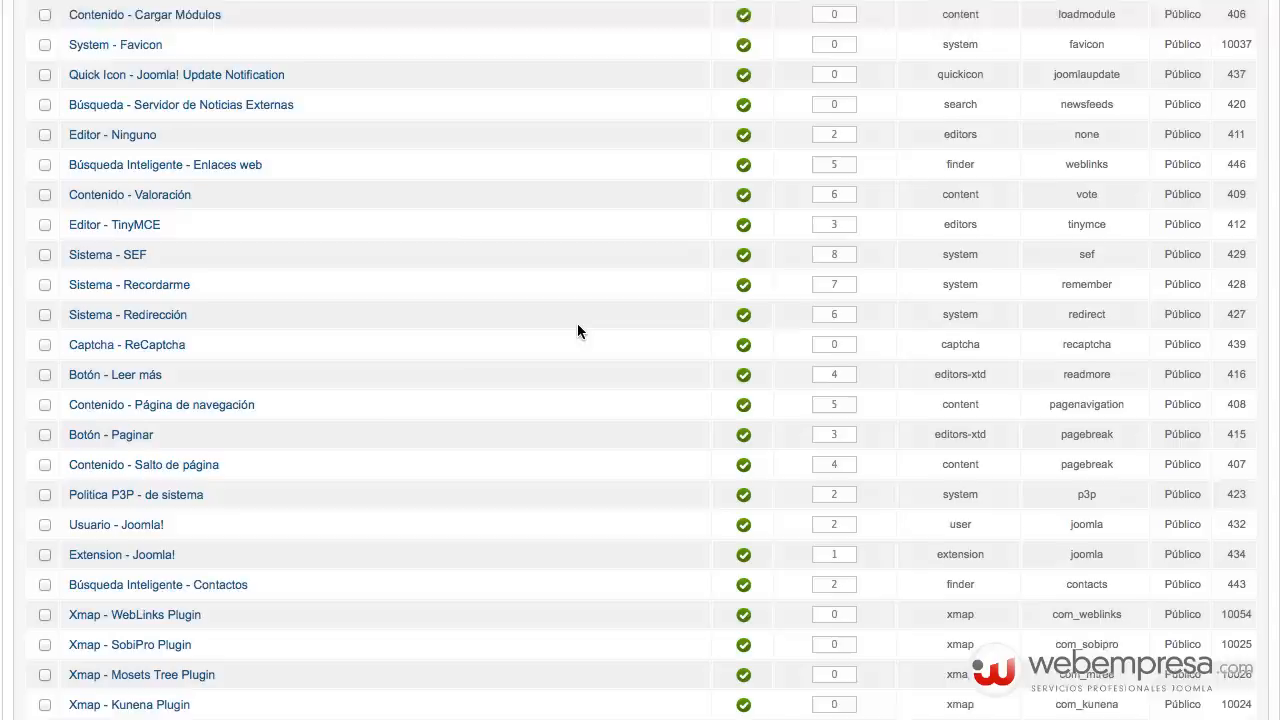
pyautogui.scroll(6, 577, 323)
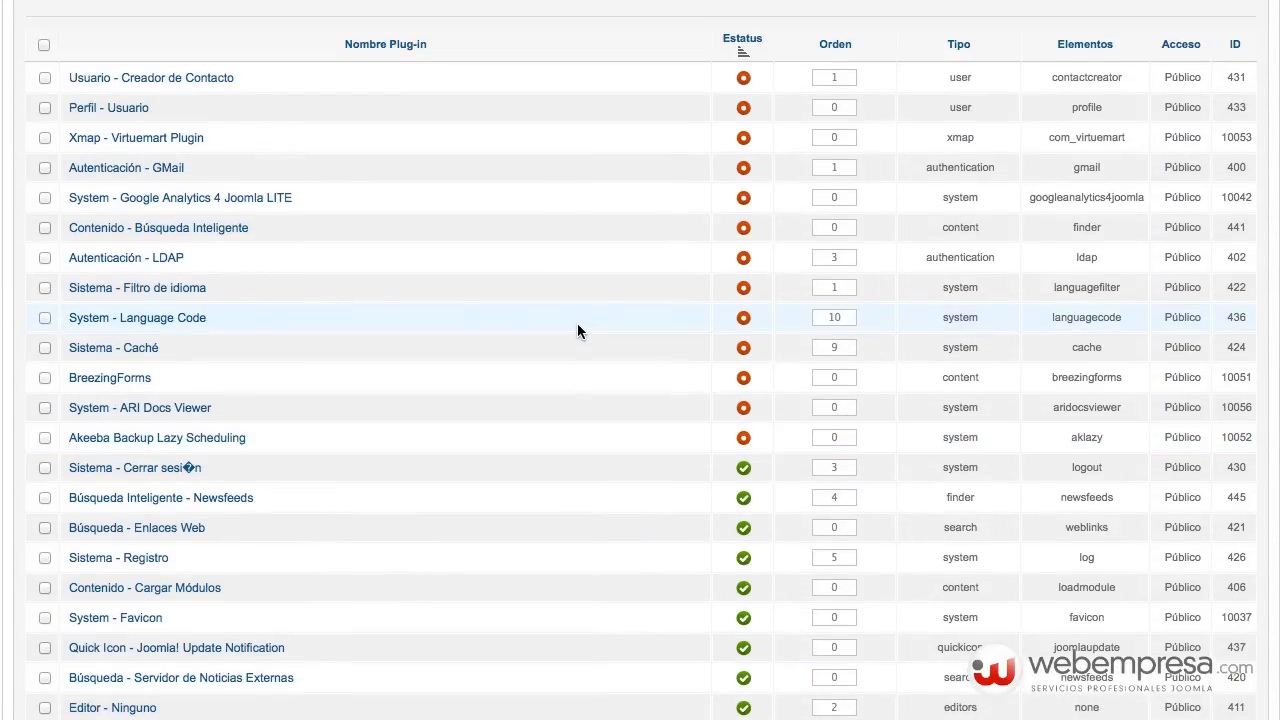
pyautogui.scroll(3, 577, 323)
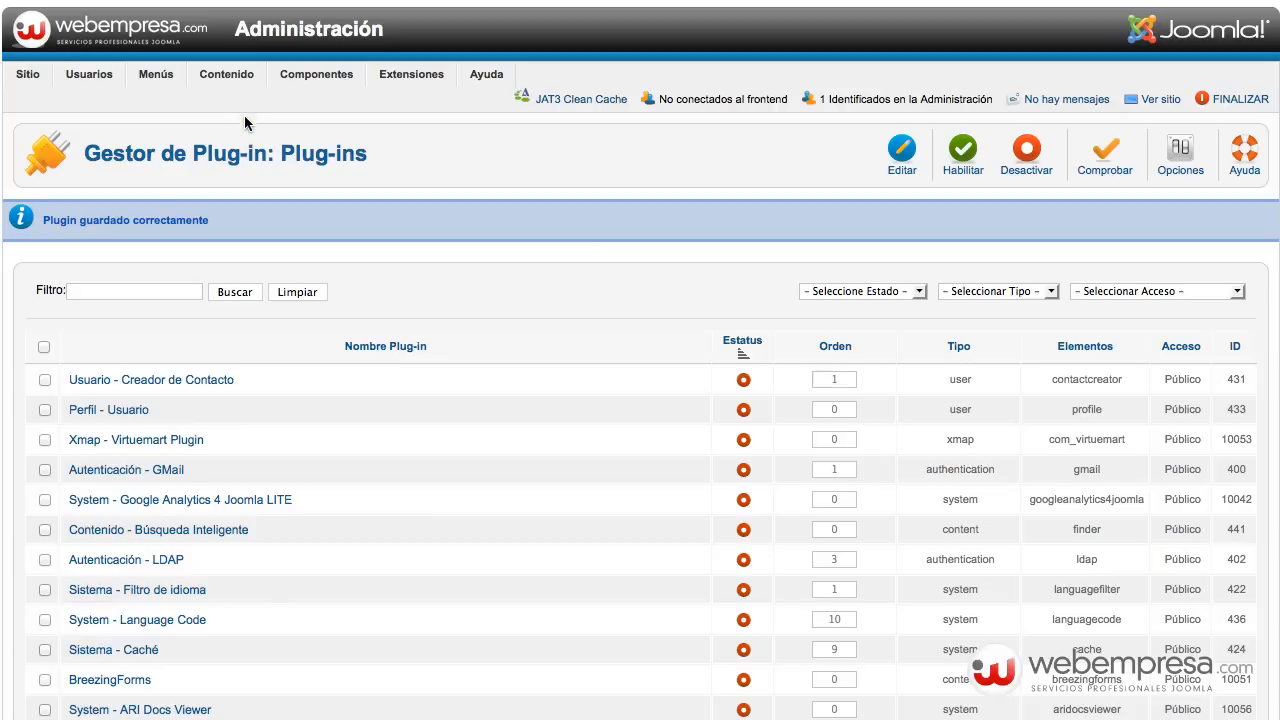
pyautogui.moveTo(235, 86)
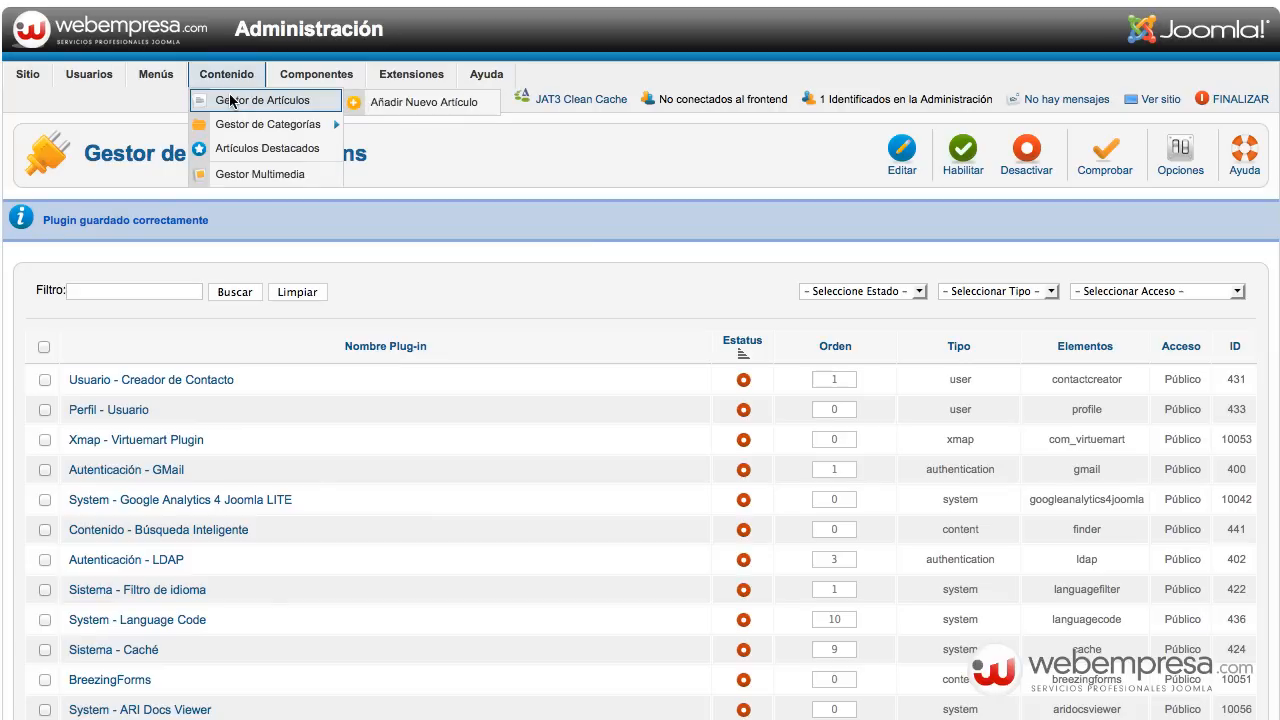
pyautogui.click(232, 100)
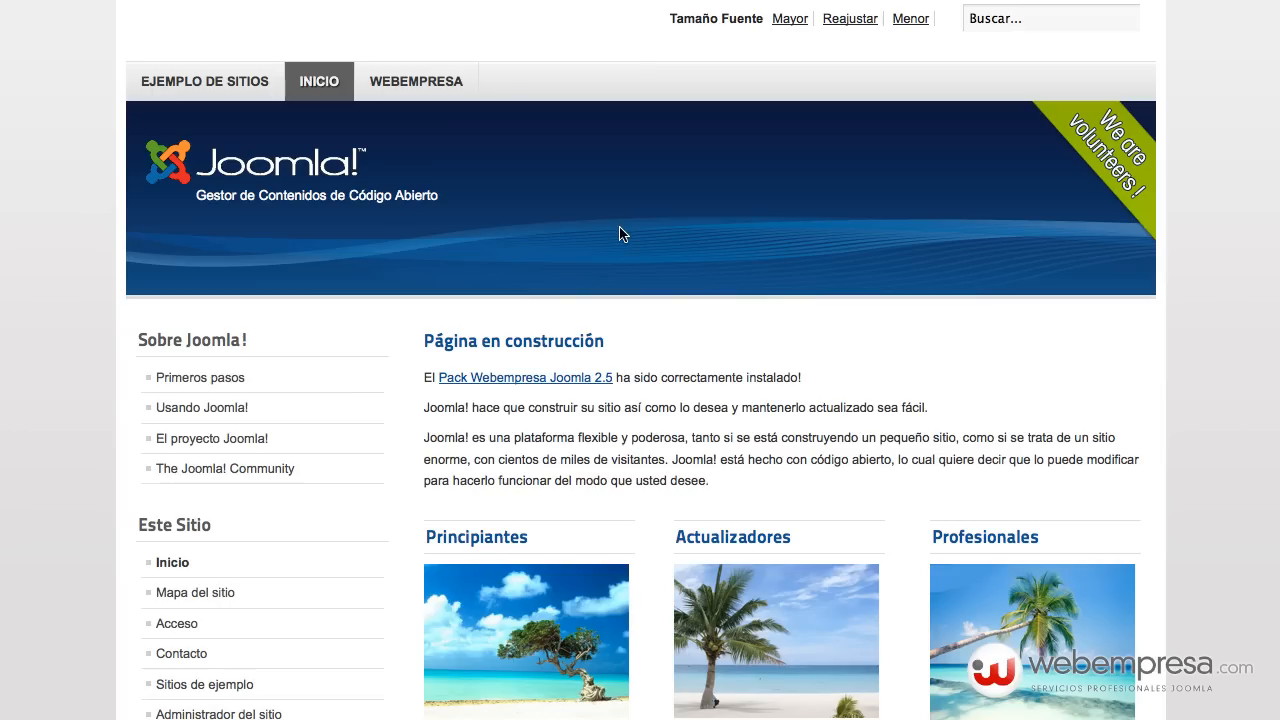
# Switch to the public site, open the Principiantes article from the home page and look through its content.
pyautogui.scroll(-3, 619, 234)
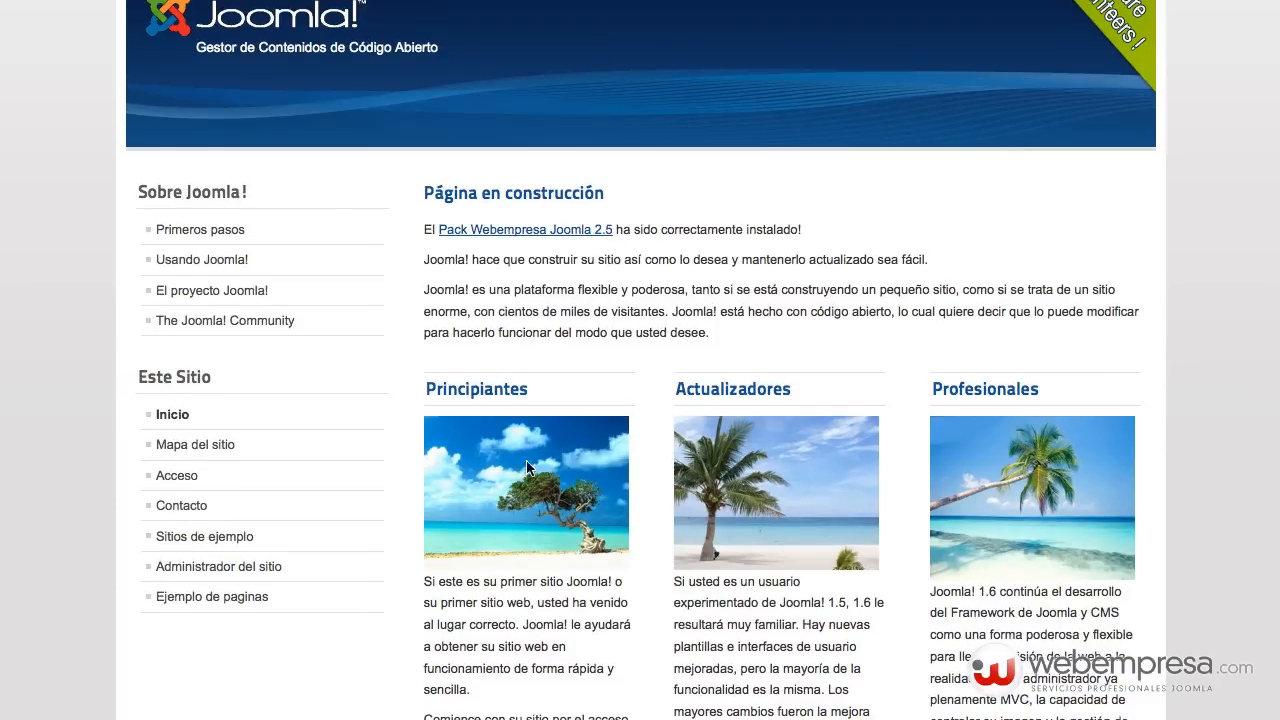
pyautogui.doubleClick(485, 390)
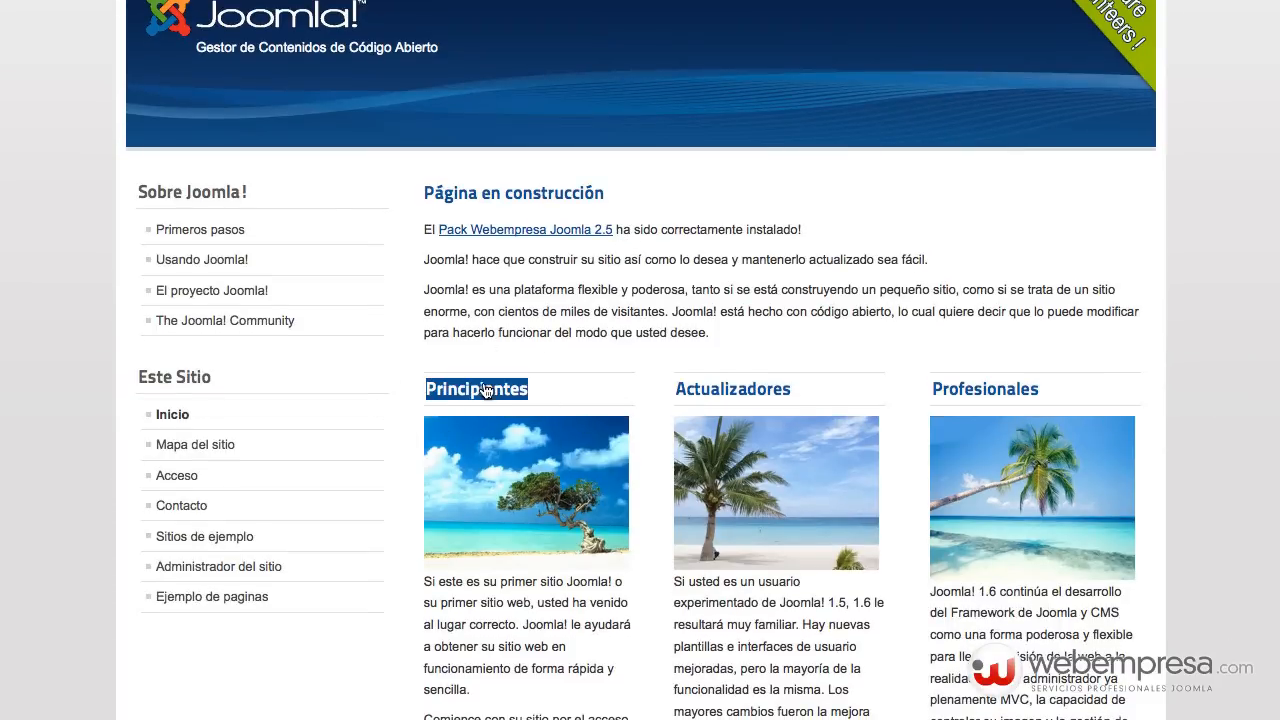
pyautogui.scroll(-4, 591, 345)
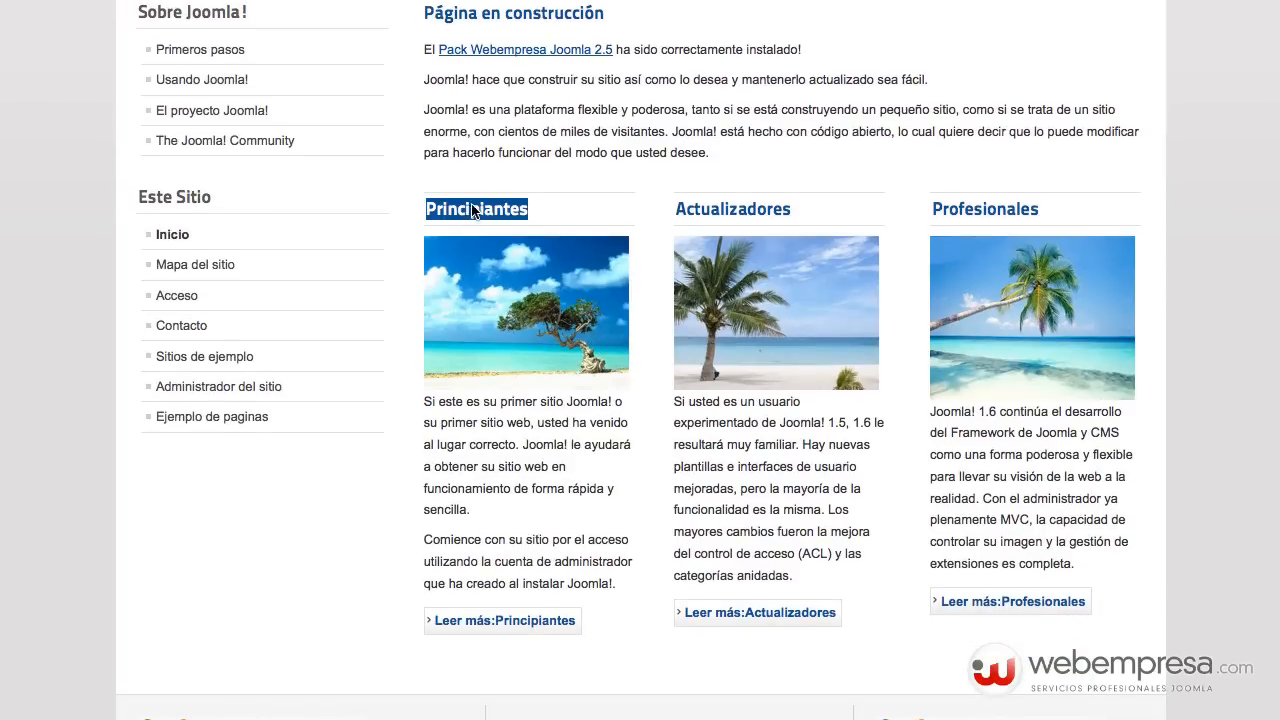
pyautogui.click(474, 209)
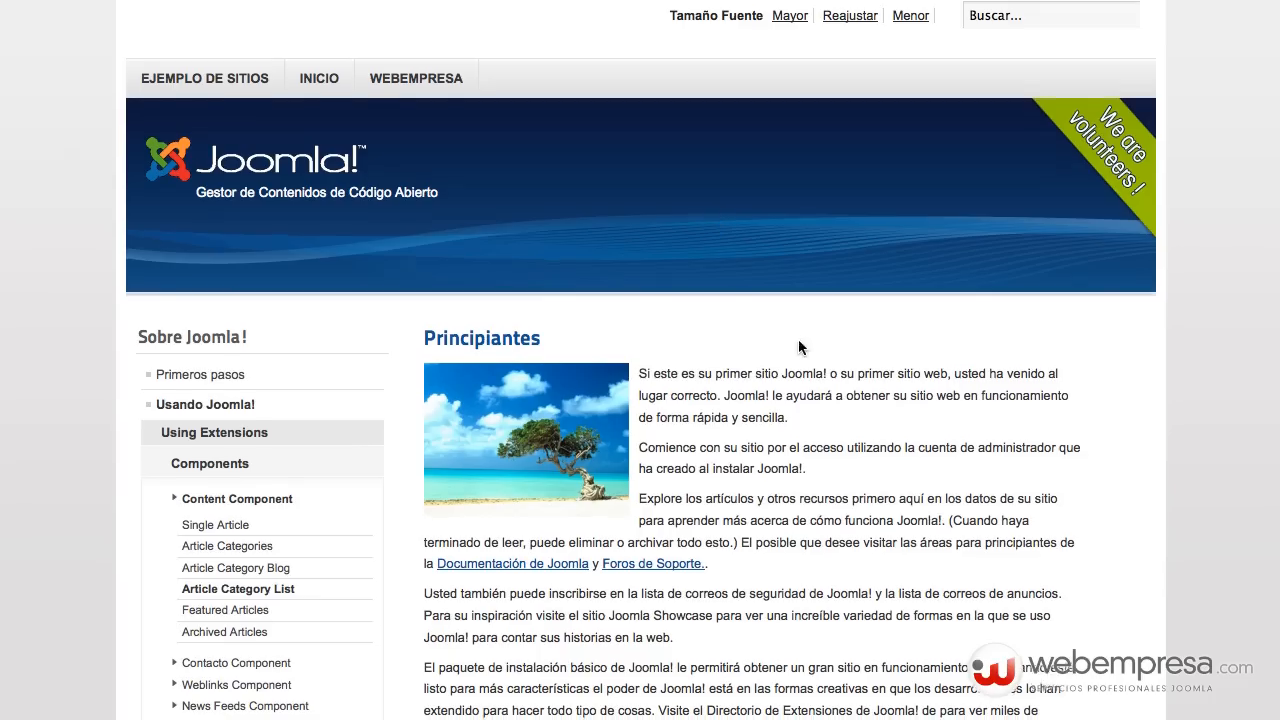
pyautogui.scroll(-6, 800, 345)
pyautogui.scroll(6, 804, 338)
pyautogui.scroll(-6, 770, 440)
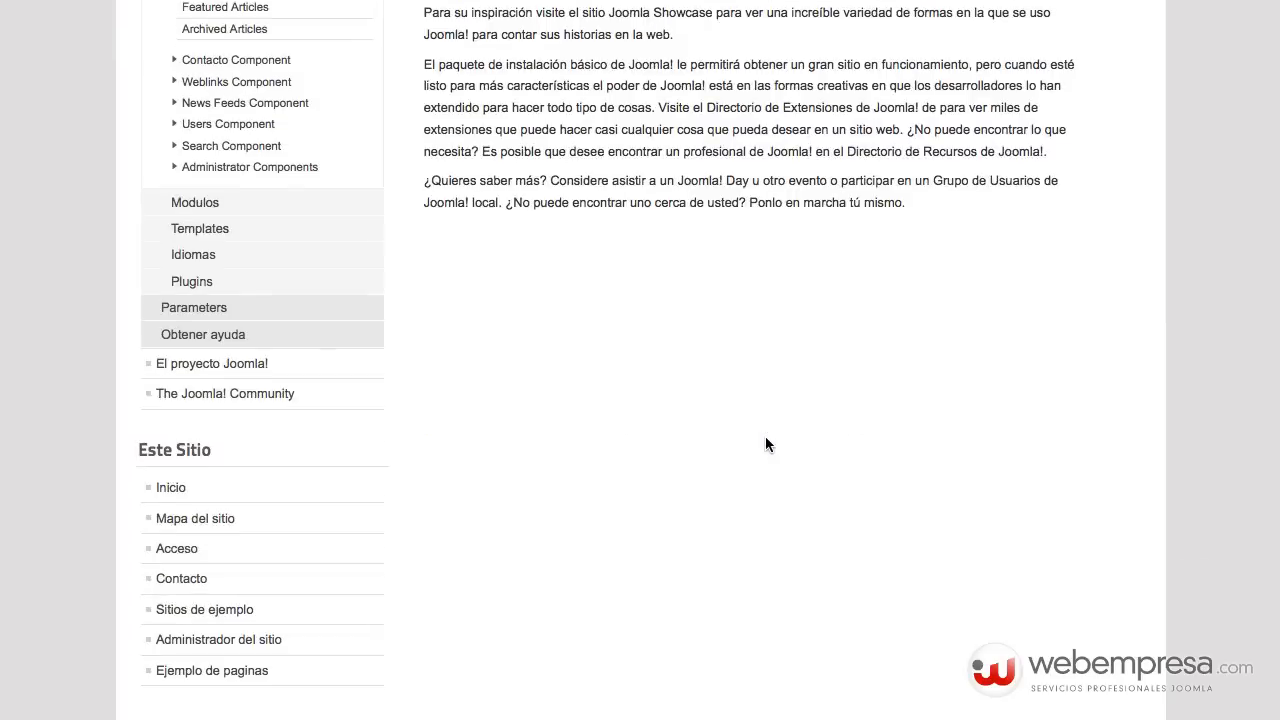
pyautogui.scroll(6, 765, 444)
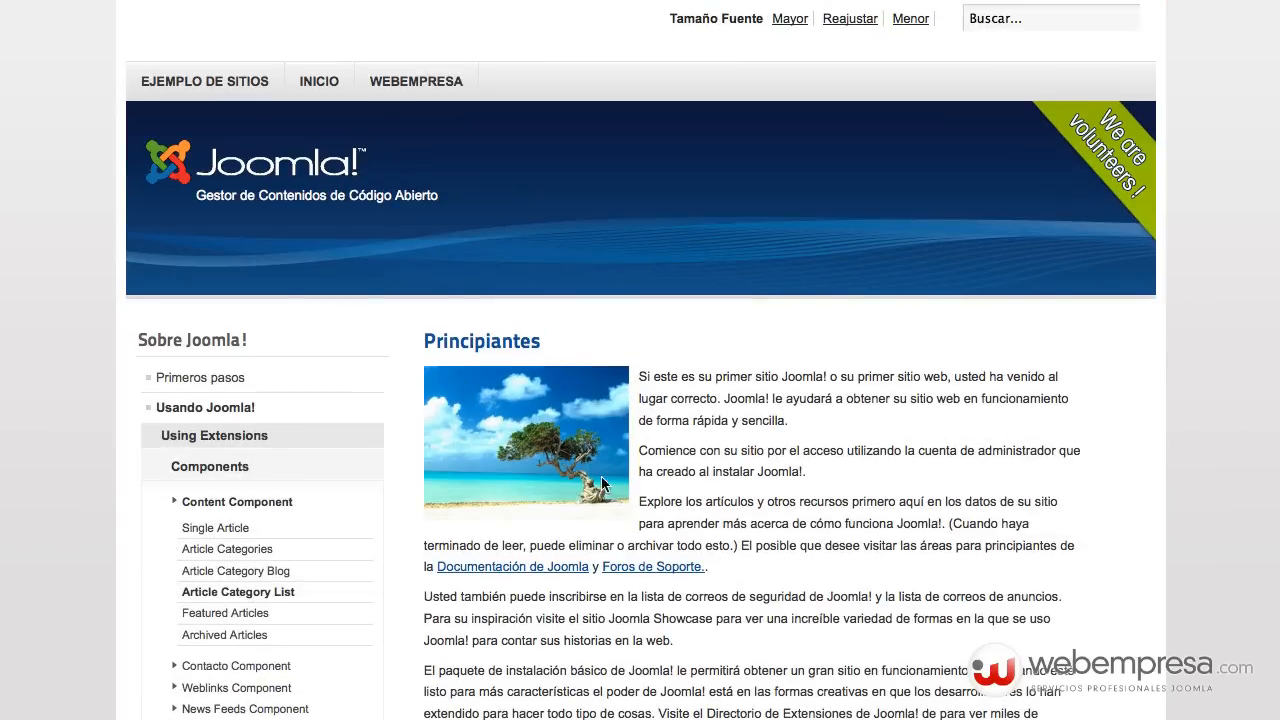
pyautogui.scroll(-5, 722, 520)
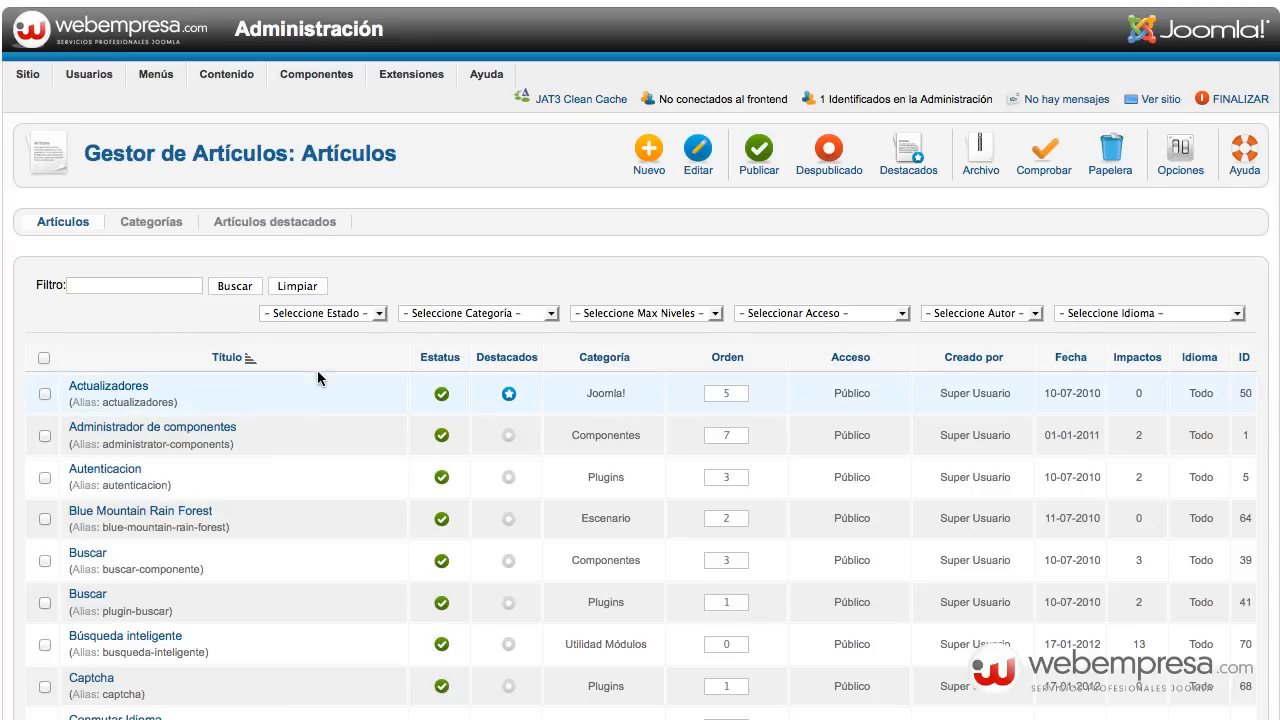
# Return to the Joomla administration, find the Principiantes article in the article list and open it for editing.
pyautogui.scroll(-15, 328, 381)
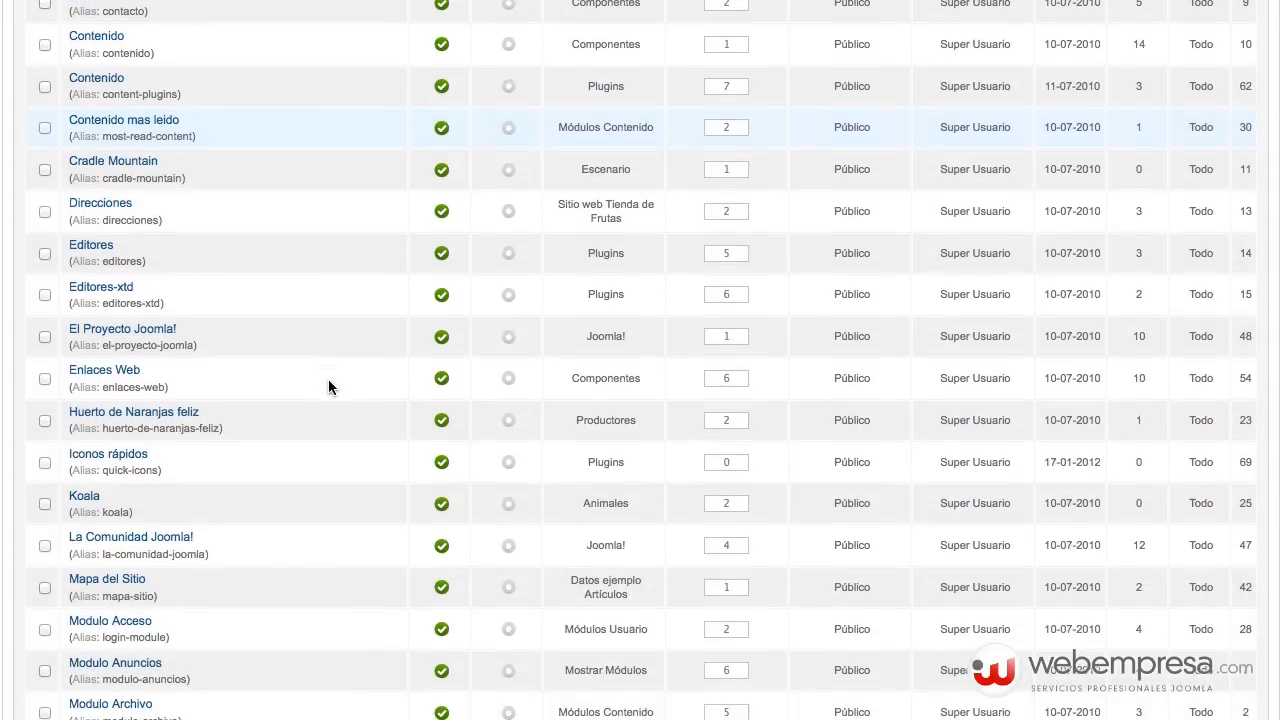
pyautogui.scroll(-5, 328, 379)
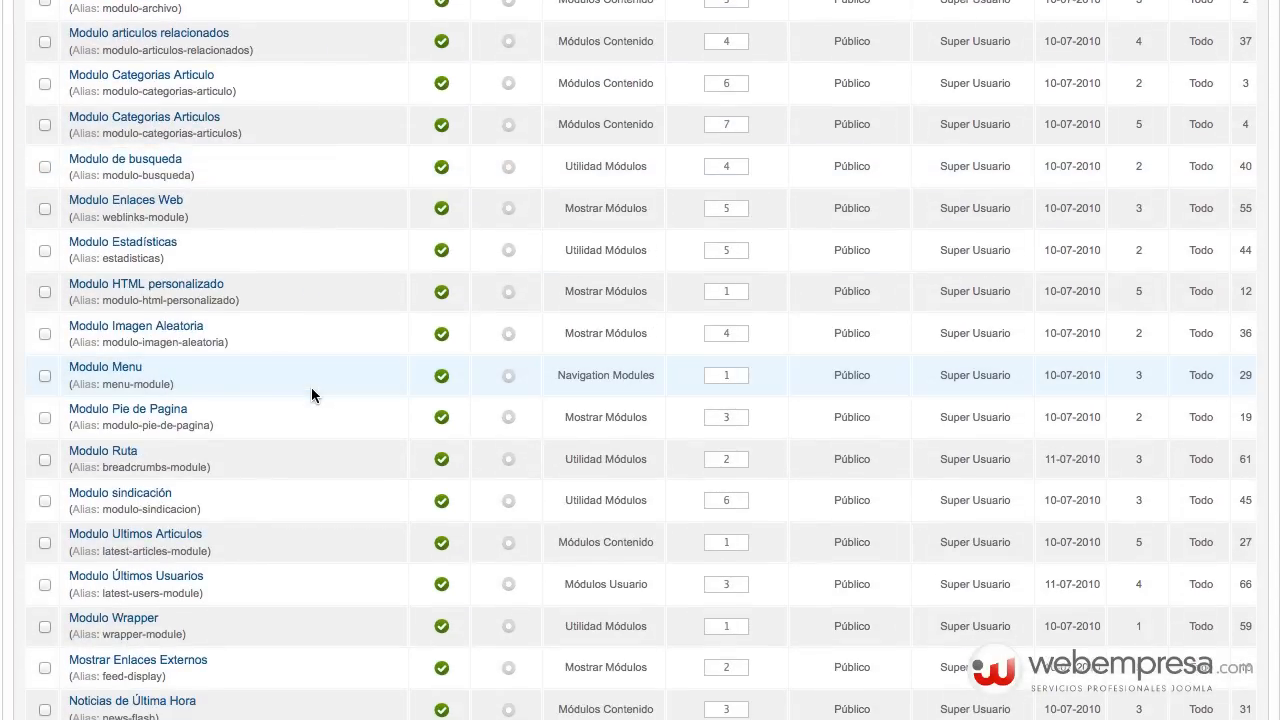
pyautogui.scroll(-12, 297, 414)
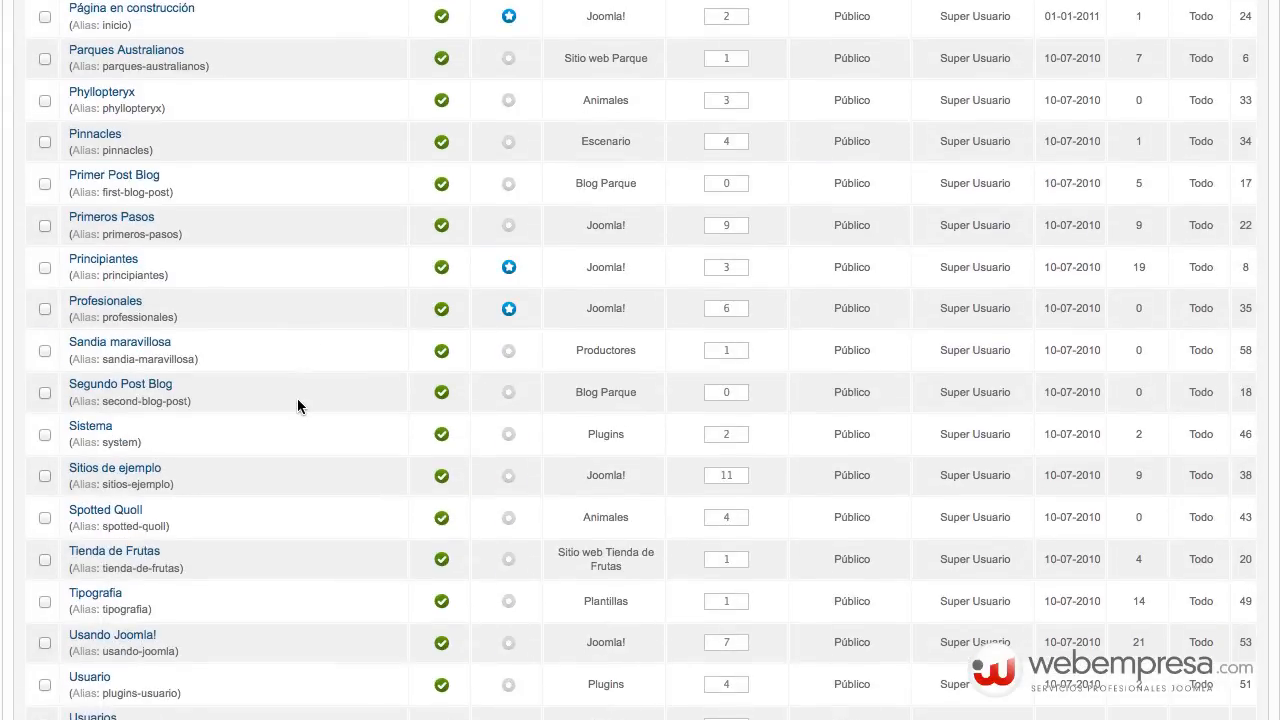
pyautogui.scroll(-5, 294, 402)
pyautogui.scroll(7, 291, 403)
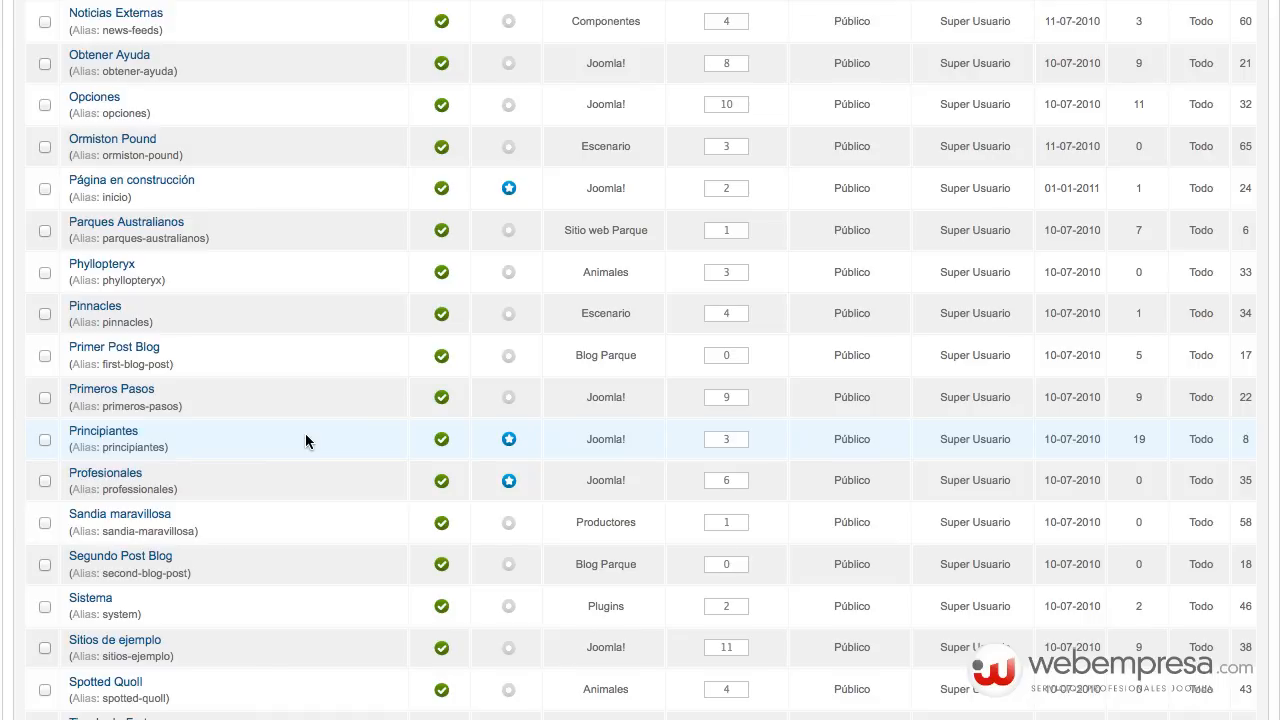
pyautogui.scroll(-3, 575, 405)
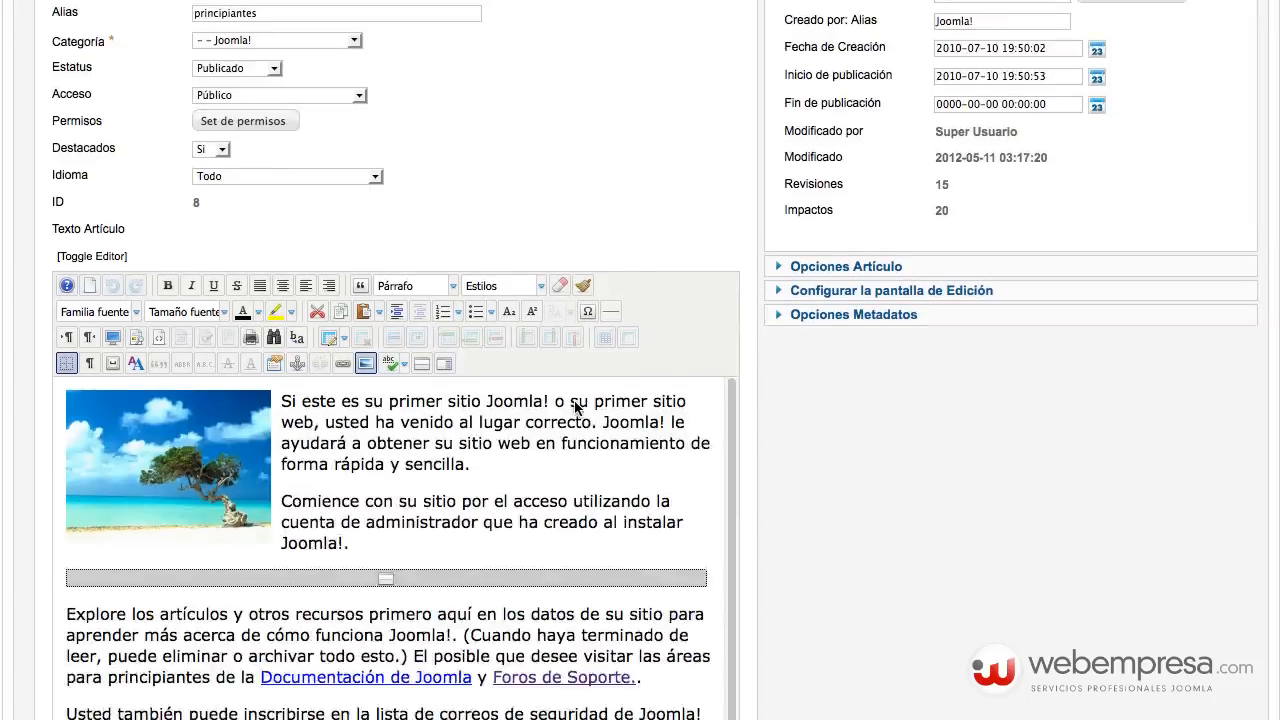
# Switch the Principiantes article text to its HTML source and enlarge the text area to show all the code.
pyautogui.scroll(-4, 574, 400)
pyautogui.scroll(-2, 420, 420)
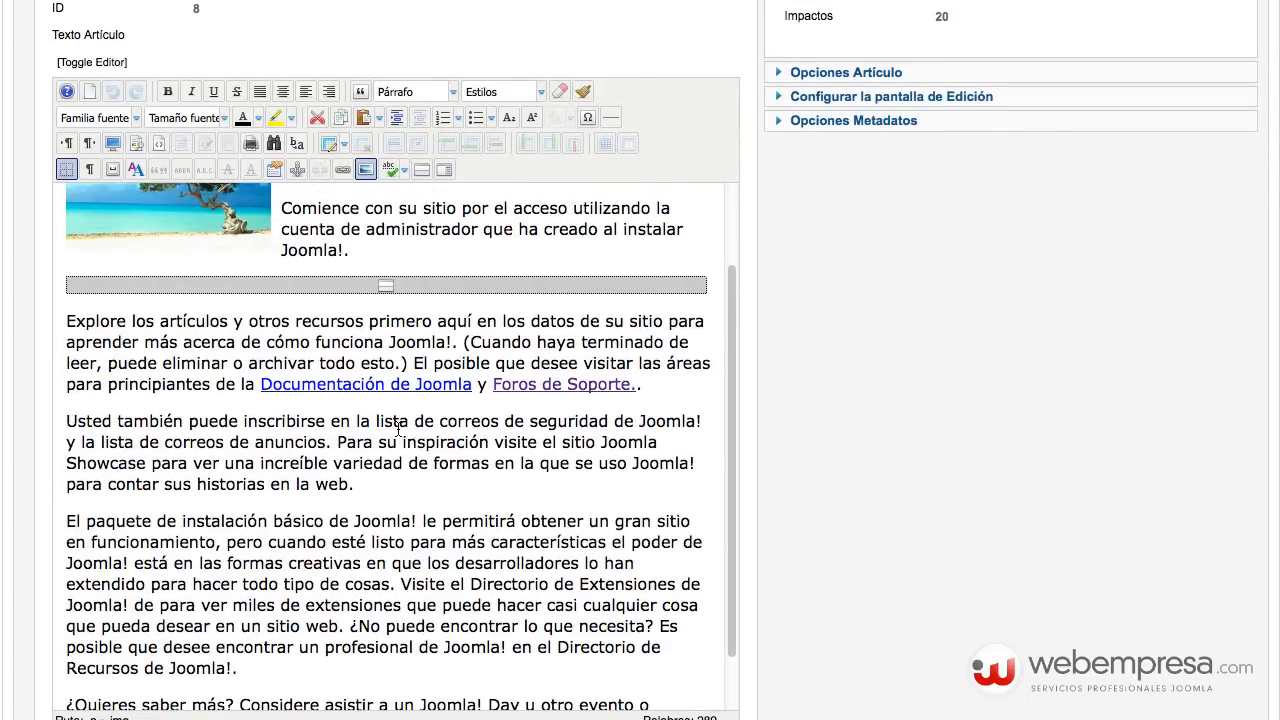
pyautogui.scroll(2, 398, 428)
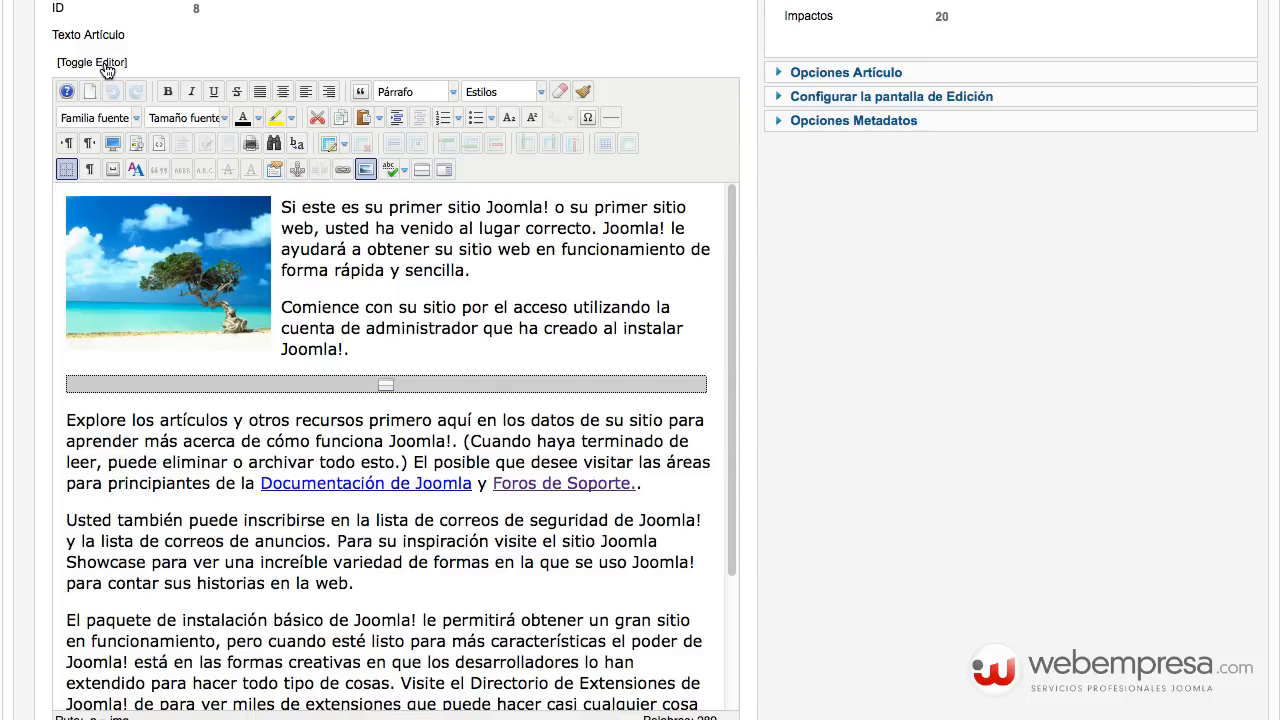
pyautogui.scroll(1, 70, 75)
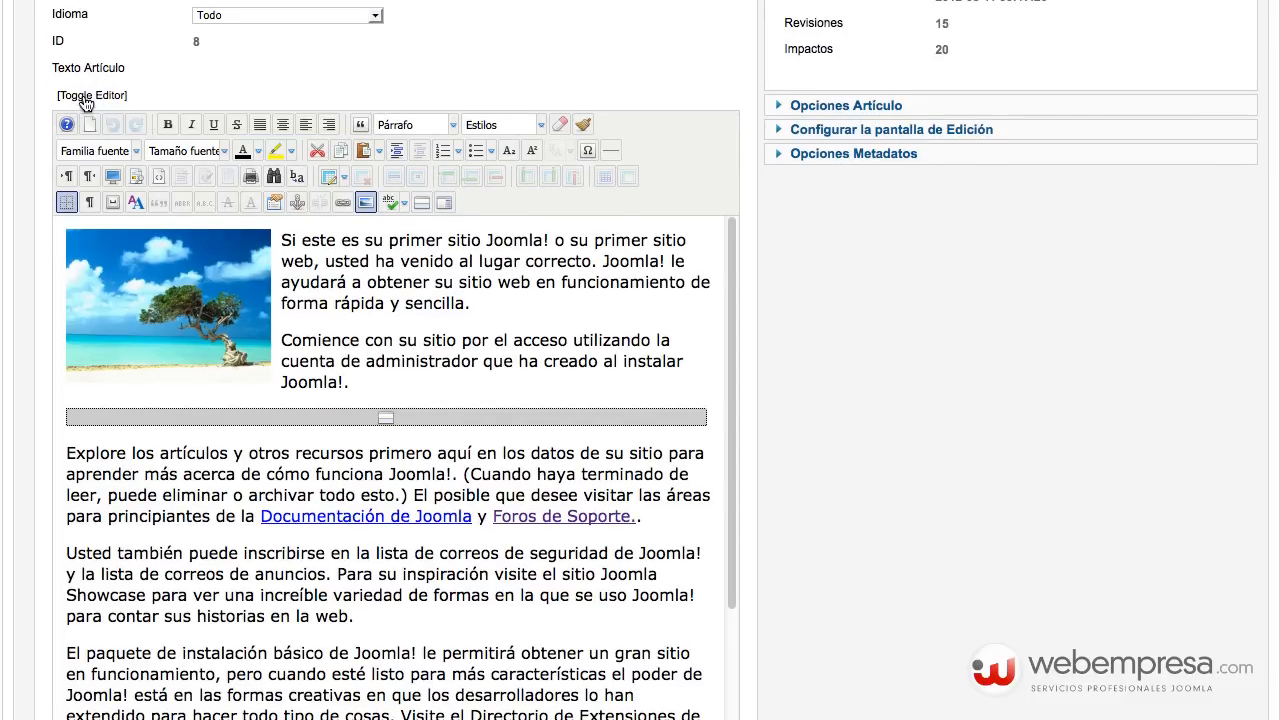
pyautogui.click(101, 96)
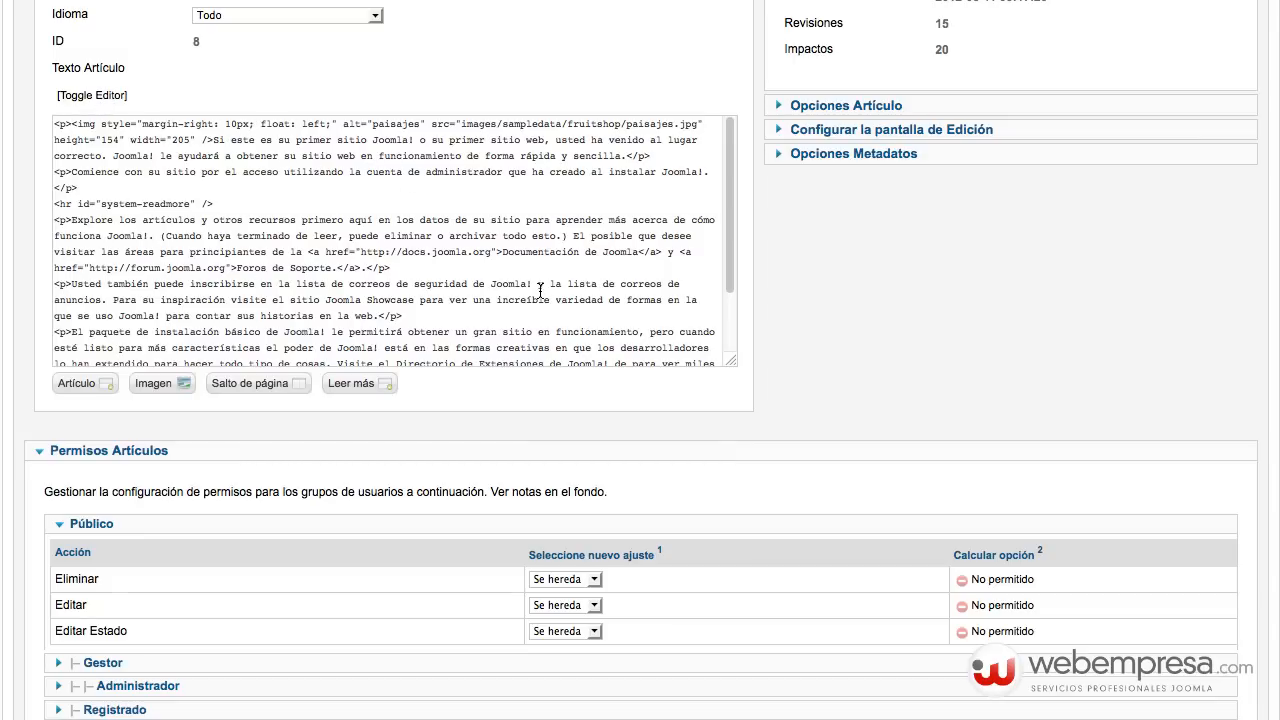
pyautogui.moveTo(732, 360); pyautogui.dragTo(741, 599)
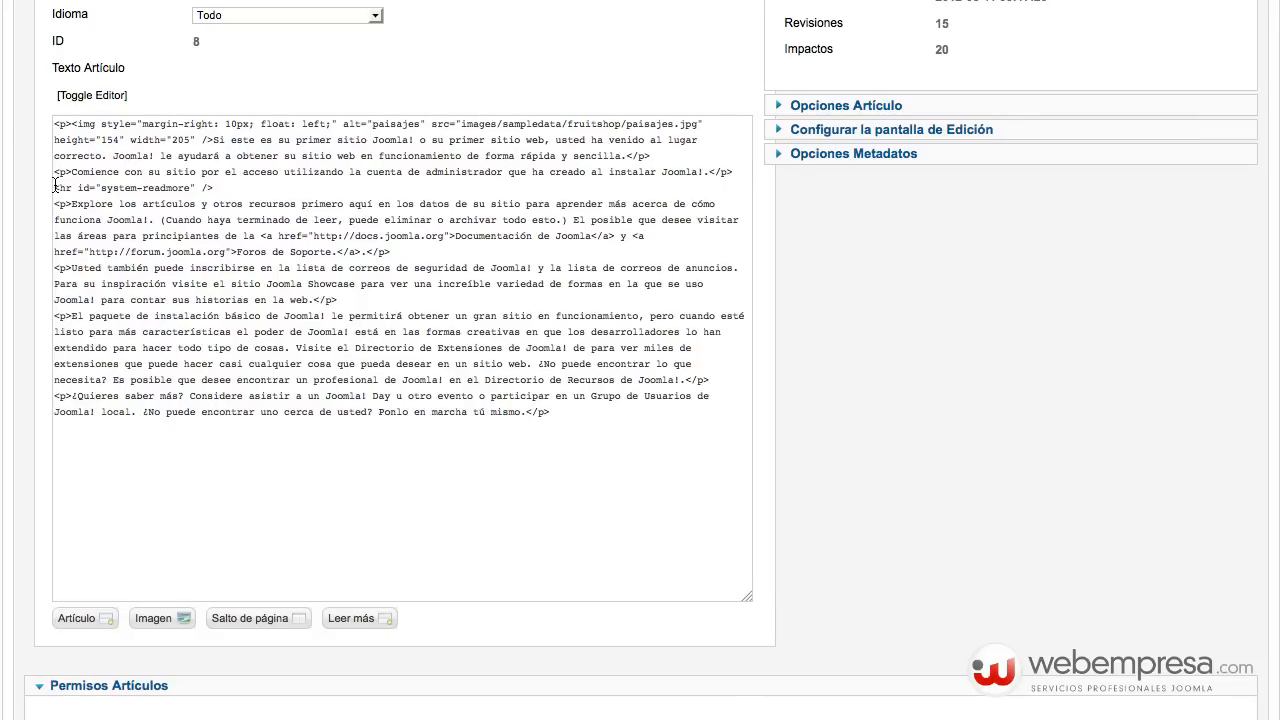
# Add two empty <p> </p> paragraphs with a blank line between them after the paragraph ending in Foros de Soporte.
pyautogui.moveTo(55, 187); pyautogui.dragTo(214, 187)
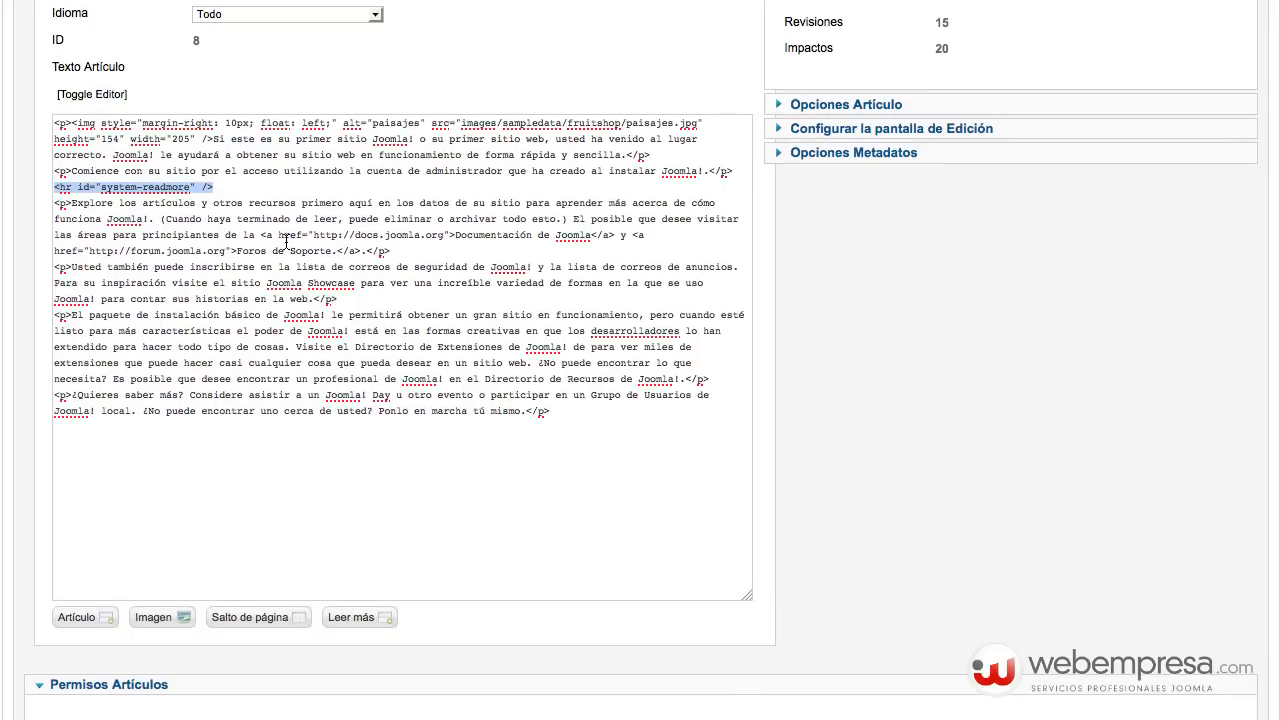
pyautogui.scroll(-1, 286, 241)
pyautogui.scroll(2, 286, 241)
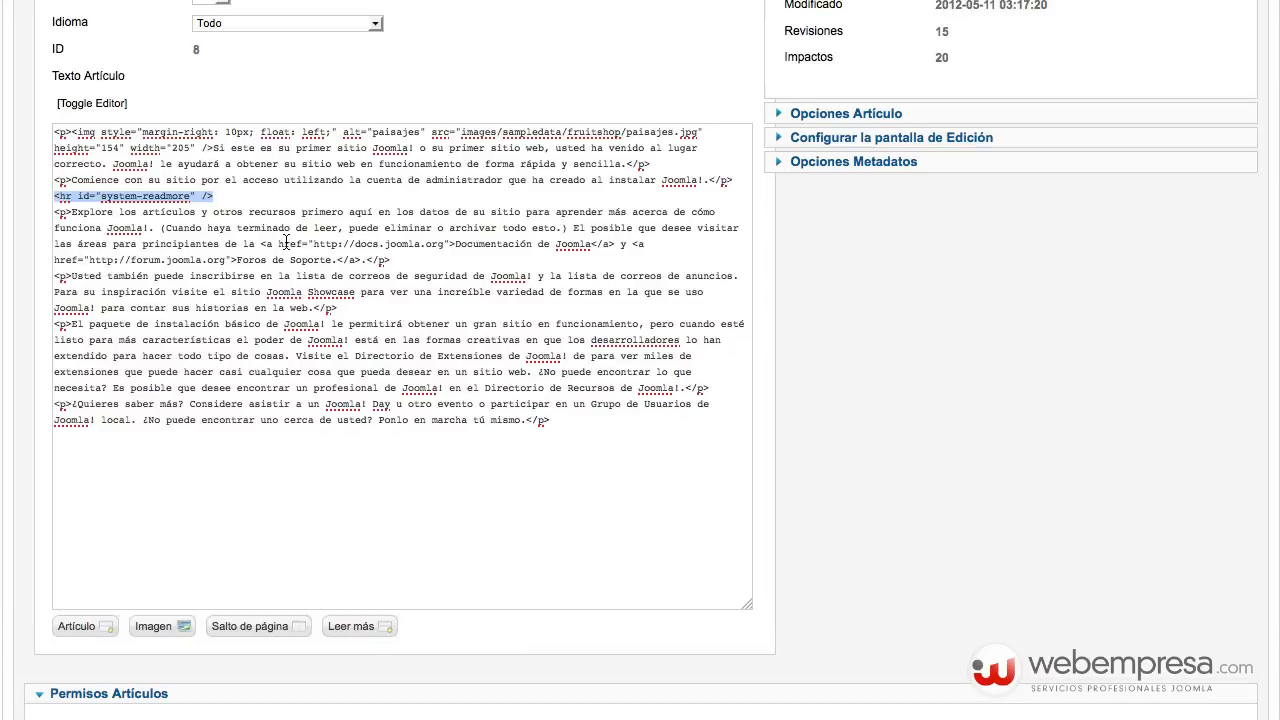
pyautogui.click(396, 262)
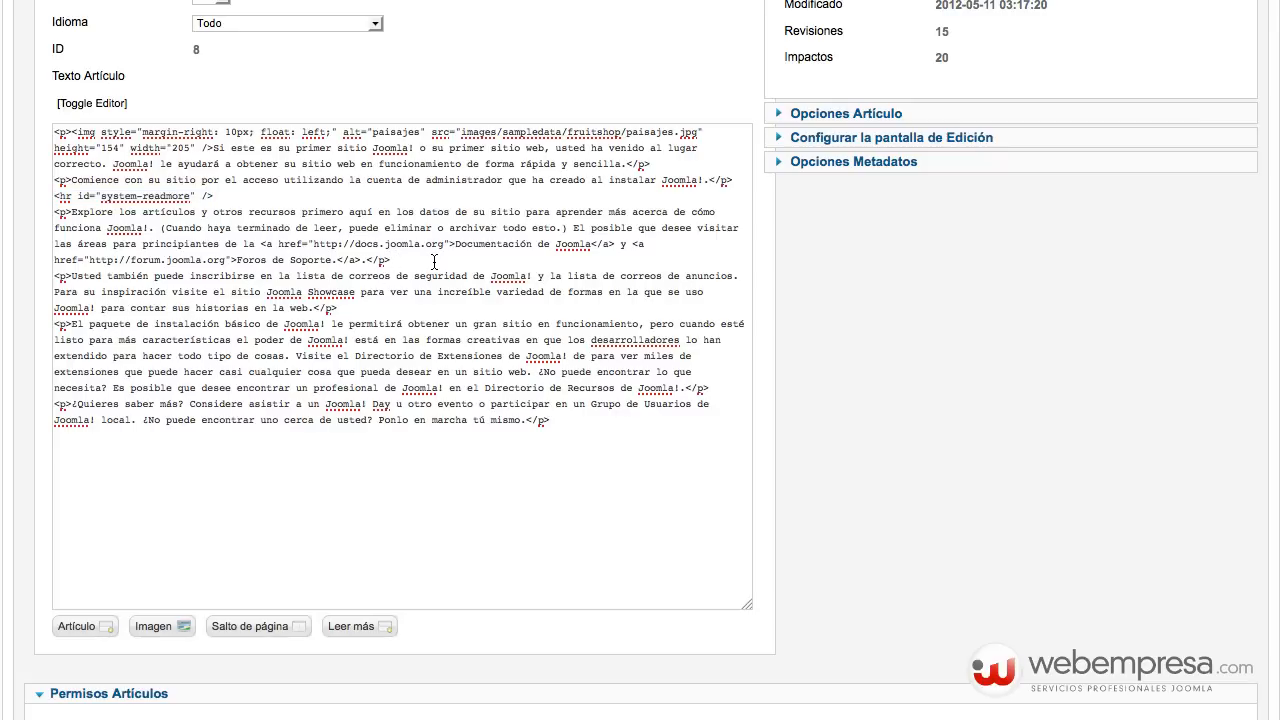
pyautogui.press('Return')
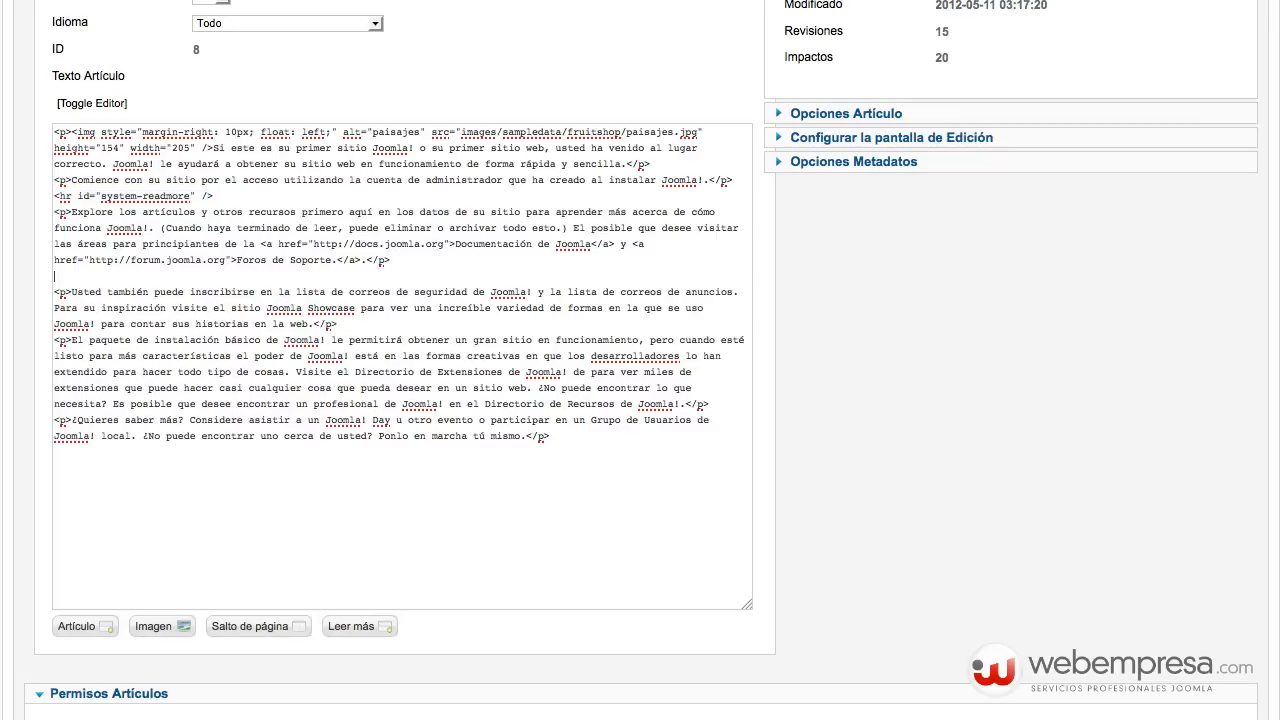
pyautogui.write('<p> </p>')
pyautogui.press('Return')
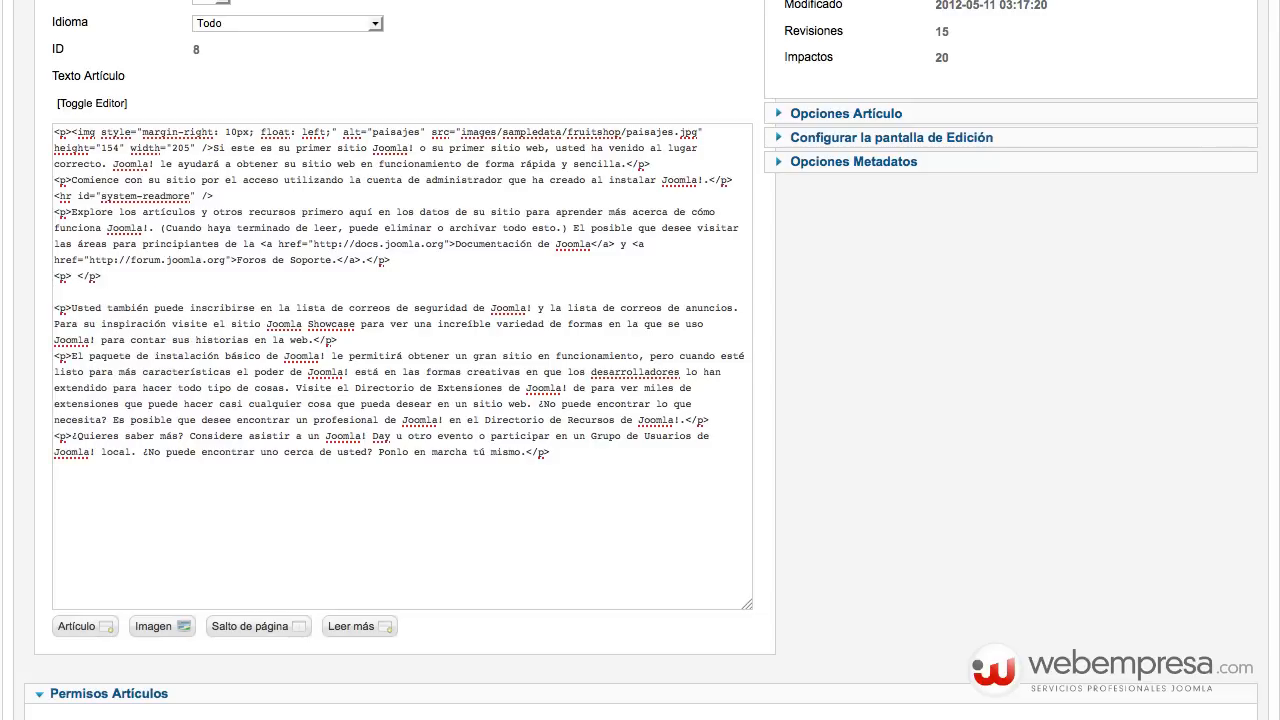
pyautogui.press('Return')
pyautogui.write('<p> <')
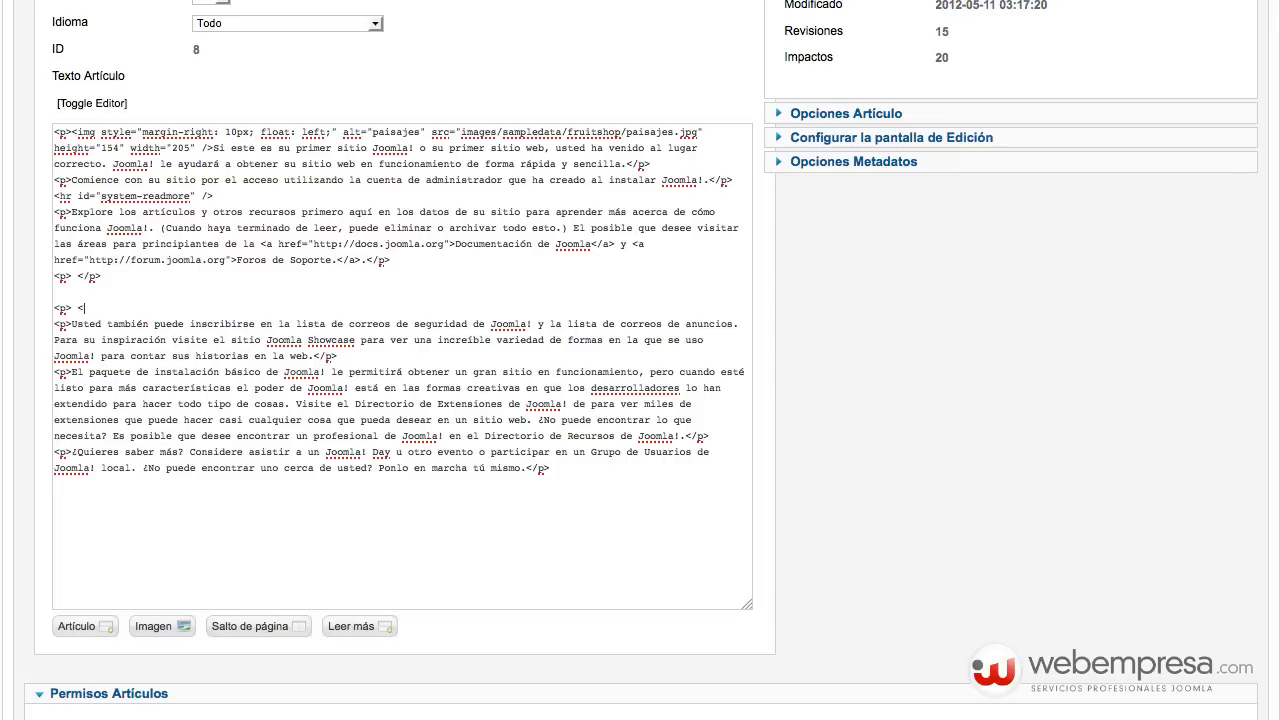
pyautogui.write('/p>')
# Paste the HTML table with Conductor, Nacionalidad, Equipo and Puntos columns between the two empty paragraphs and apply the article changes.
pyautogui.click(66, 293)
pyautogui.press('super+v')
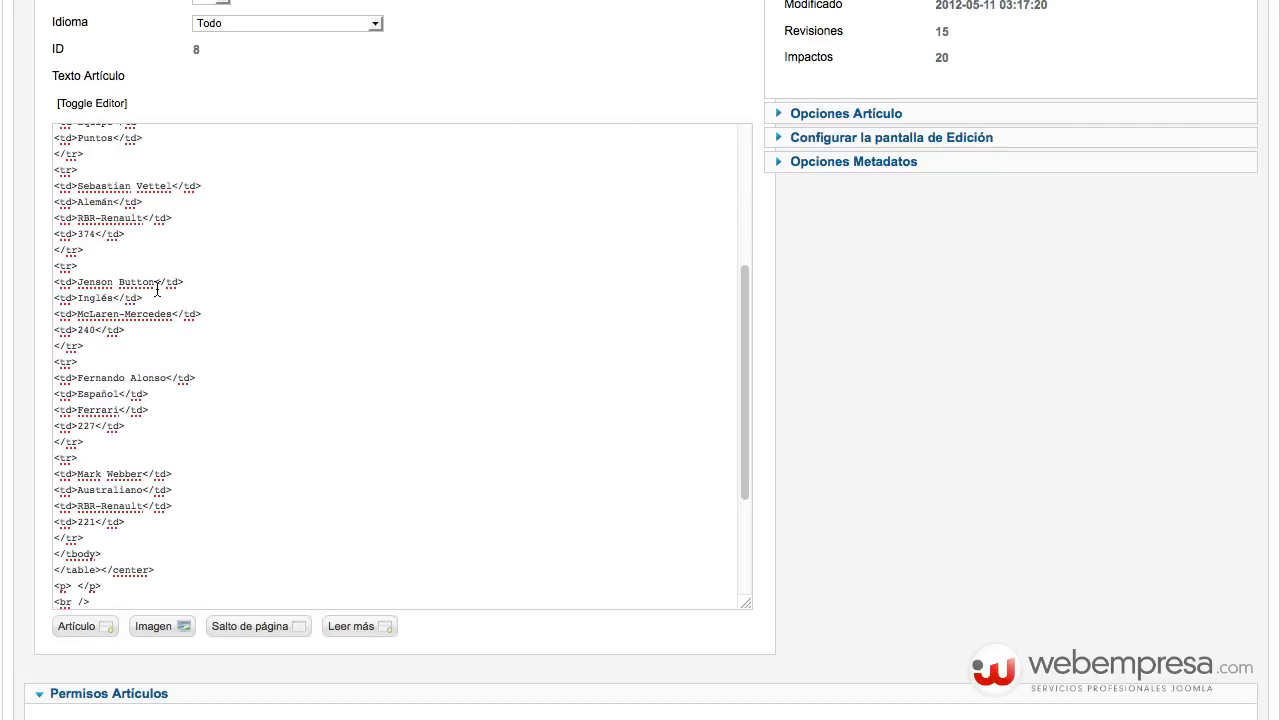
pyautogui.scroll(5, 140, 285)
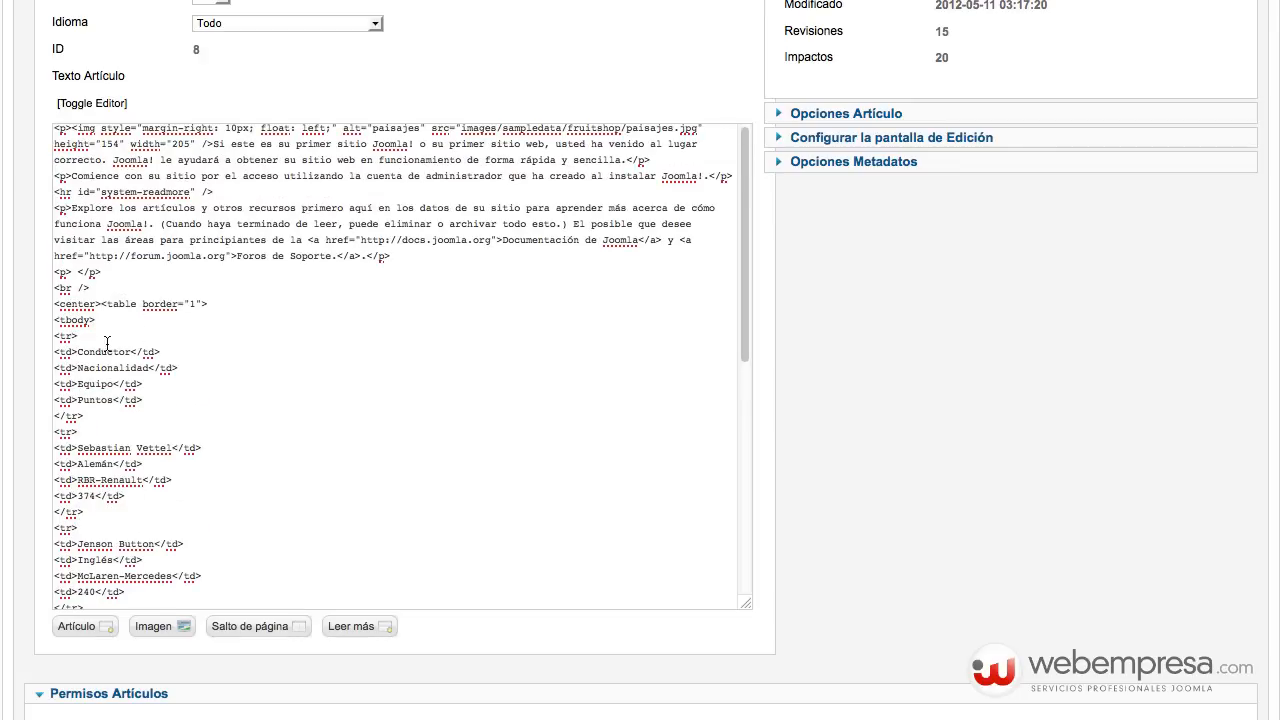
pyautogui.scroll(1, 148, 367)
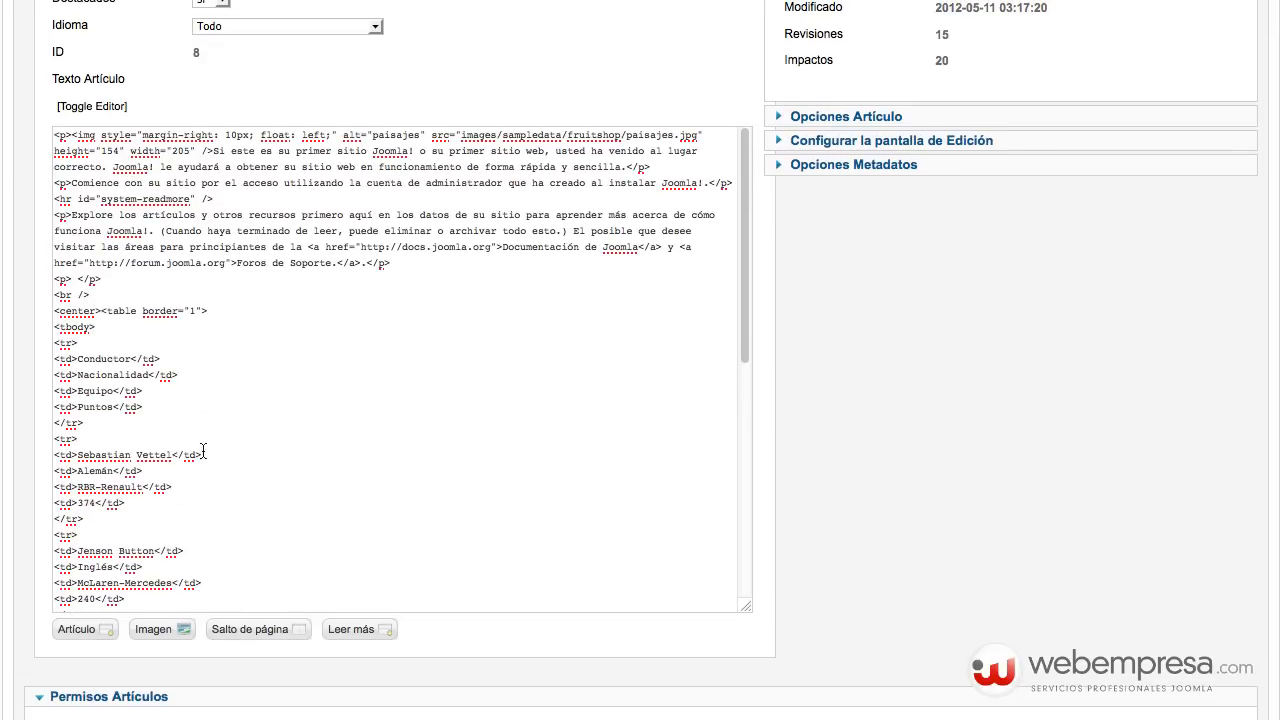
pyautogui.scroll(8, 204, 450)
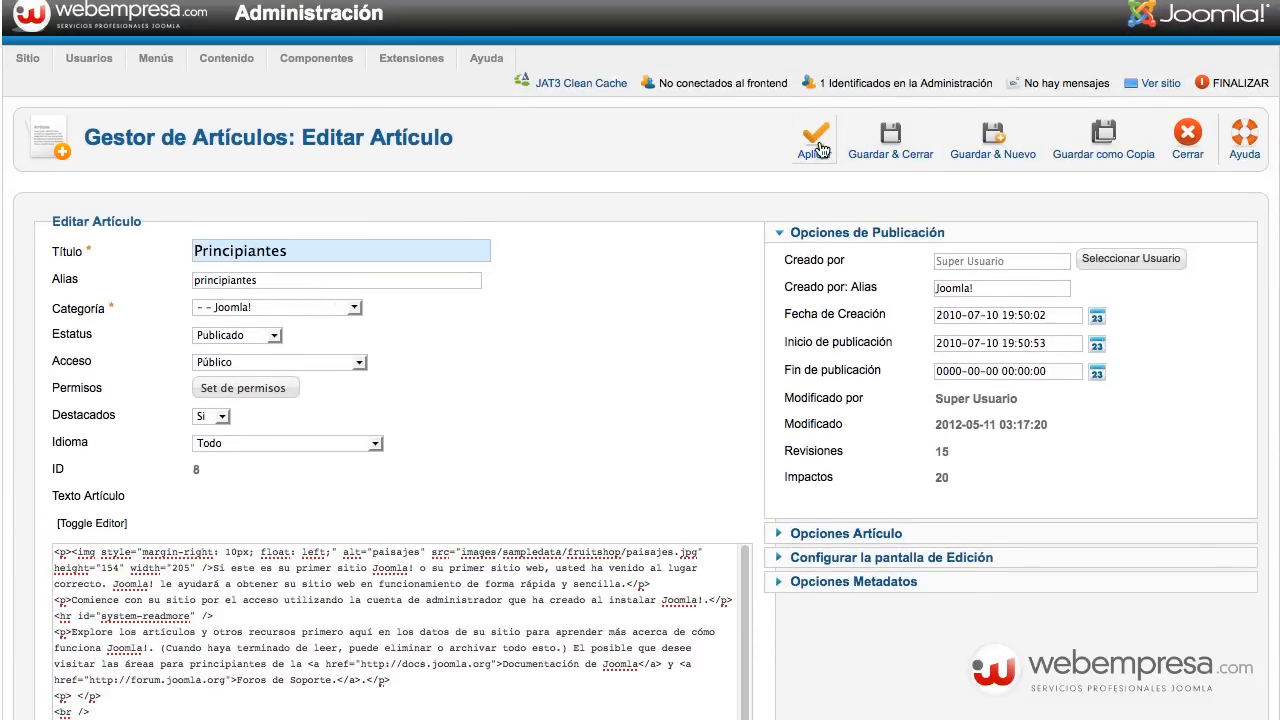
pyautogui.scroll(1, 816, 148)
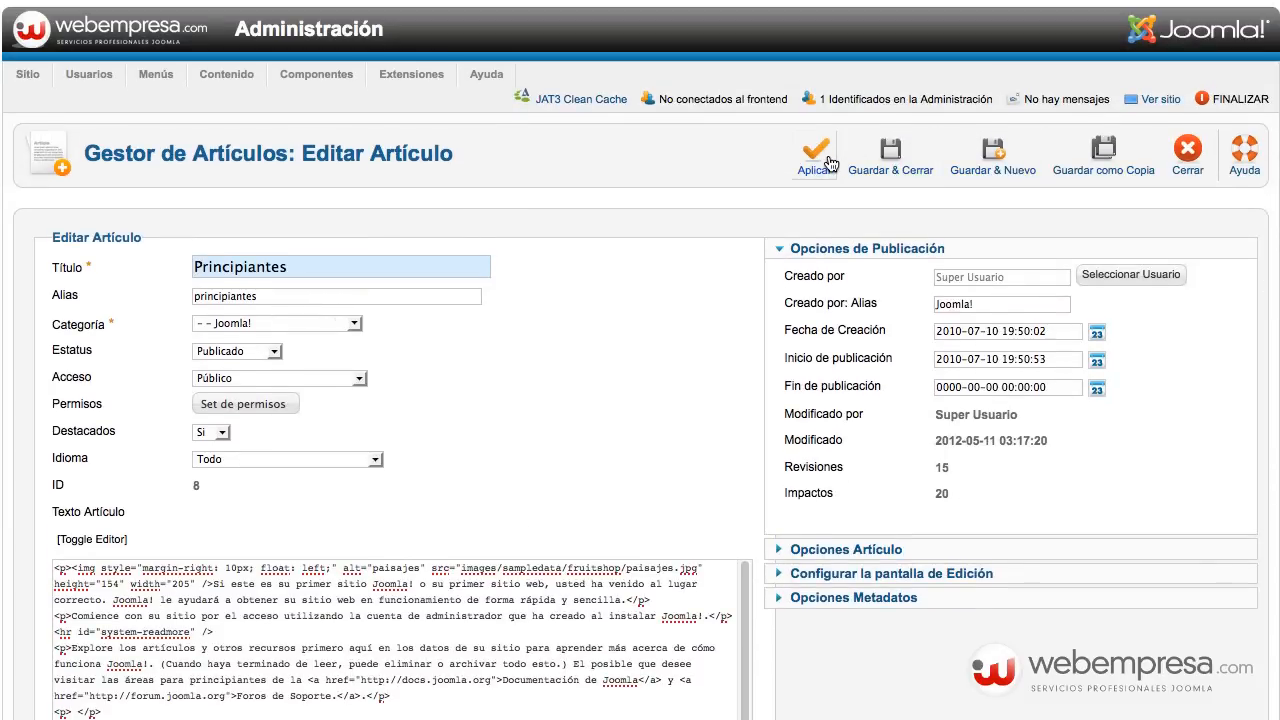
pyautogui.click(826, 162)
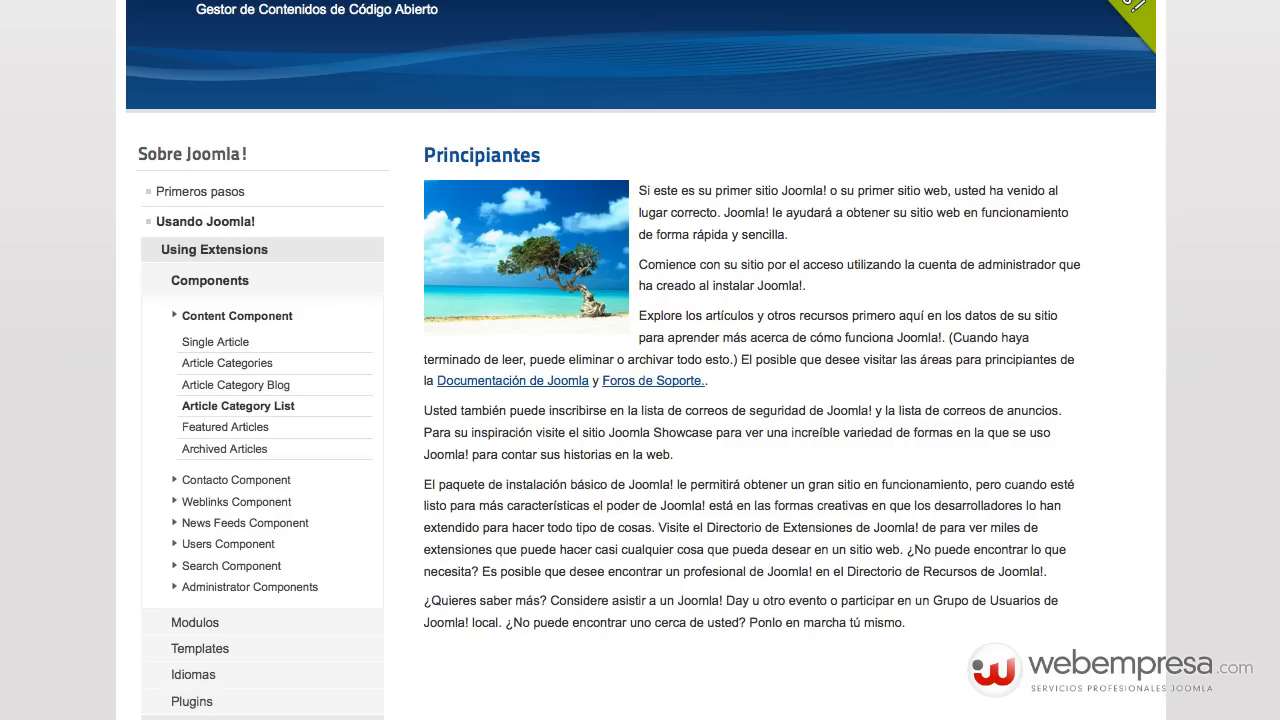
# Reload the Principiantes article on the public site and look at the inserted table.
pyautogui.doubleClick(446, 170)
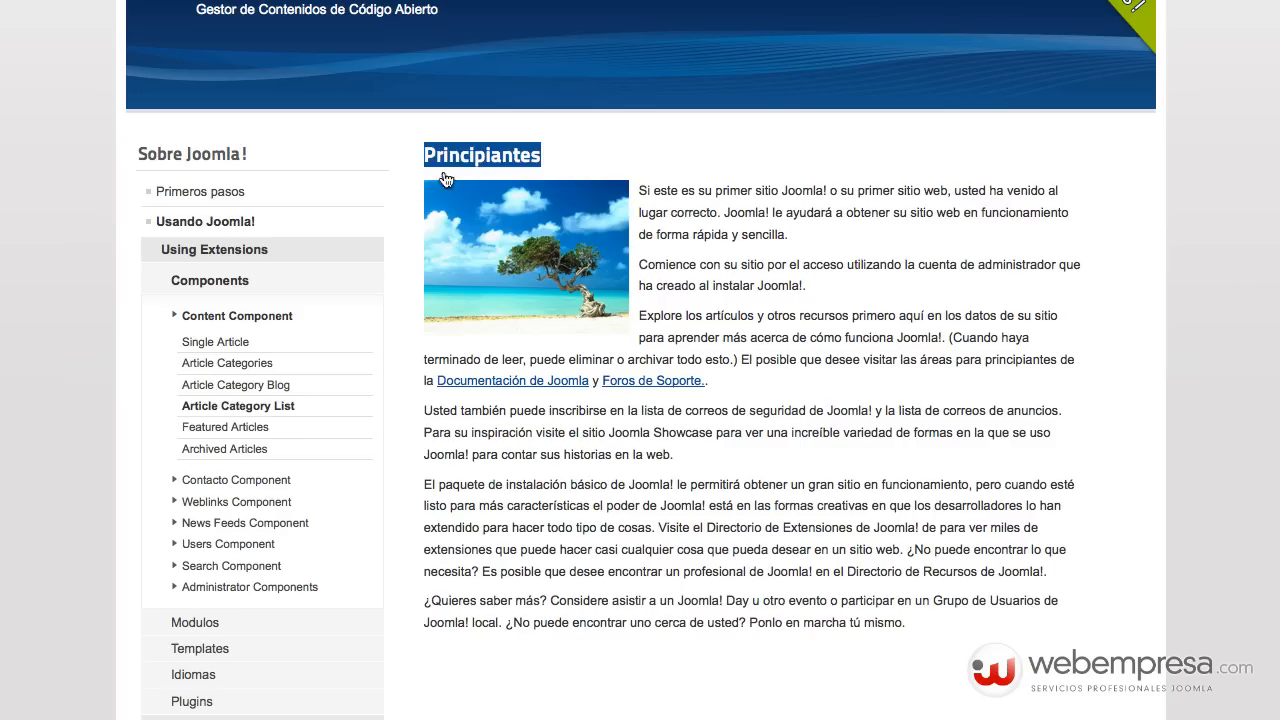
pyautogui.click(892, 508)
pyautogui.press('super+r')
pyautogui.scroll(-3, 892, 508)
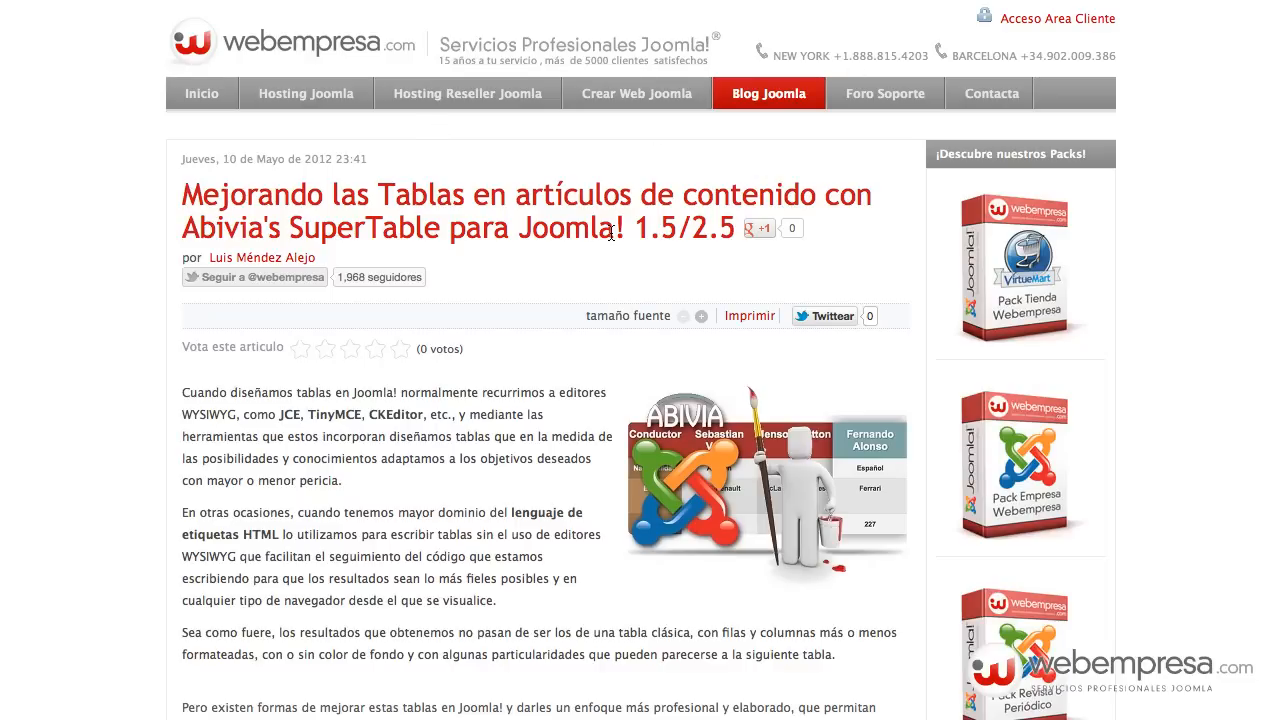
# Read through the Webempresa blog article on Abivia's SuperTable, examining the supertable markup examples and the resulting table styles.
pyautogui.scroll(-1, 484, 314)
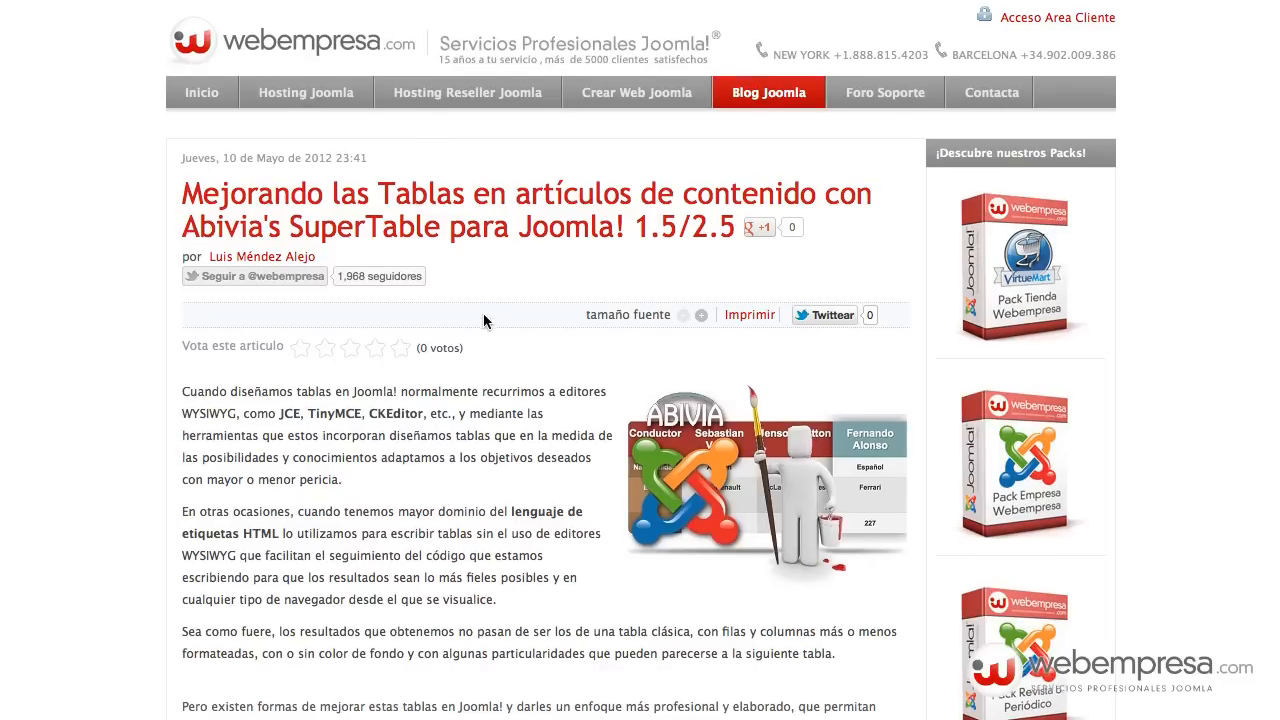
pyautogui.scroll(-8, 474, 295)
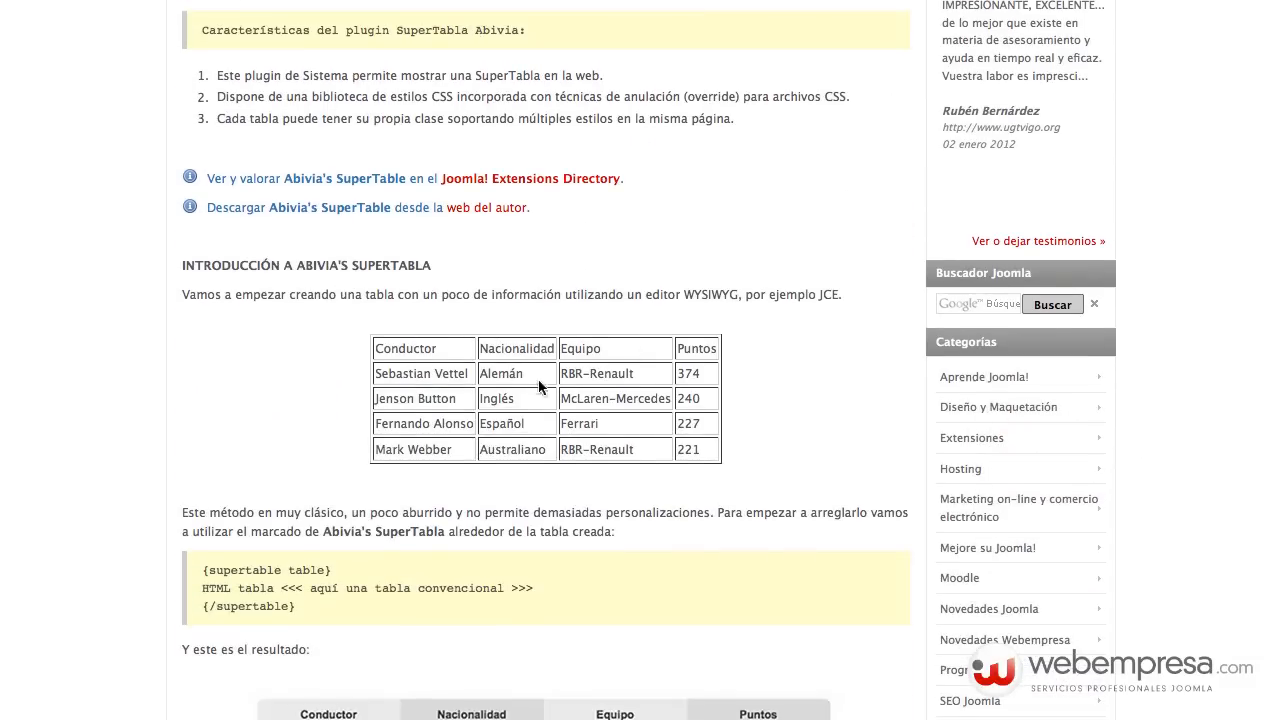
pyautogui.scroll(-3, 542, 389)
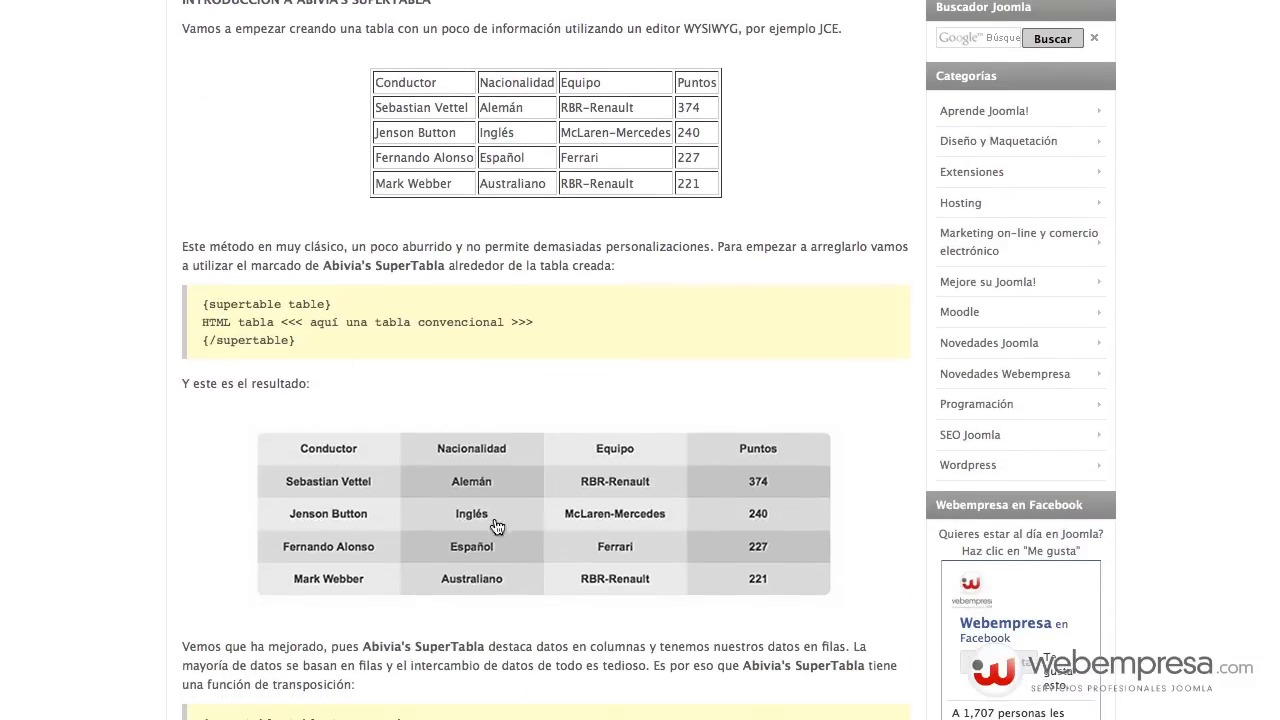
pyautogui.scroll(-6, 494, 528)
pyautogui.scroll(-3, 401, 376)
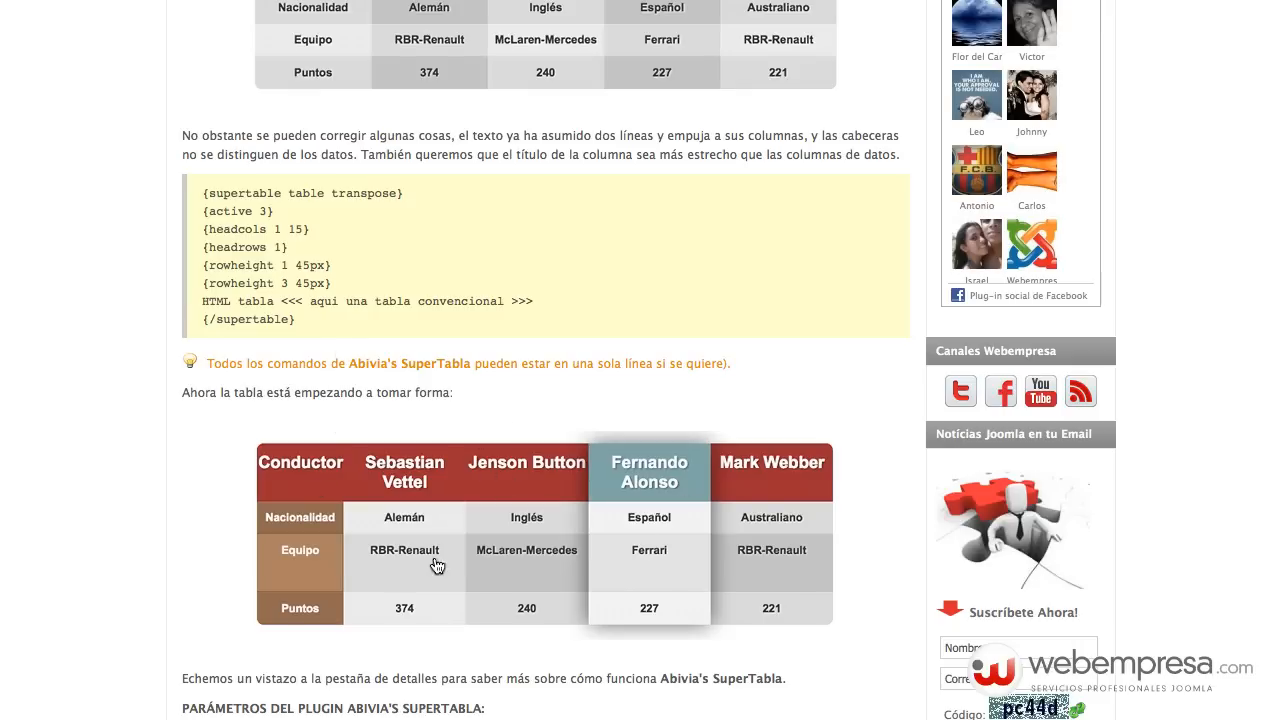
pyautogui.scroll(-7, 447, 512)
pyautogui.scroll(6, 441, 508)
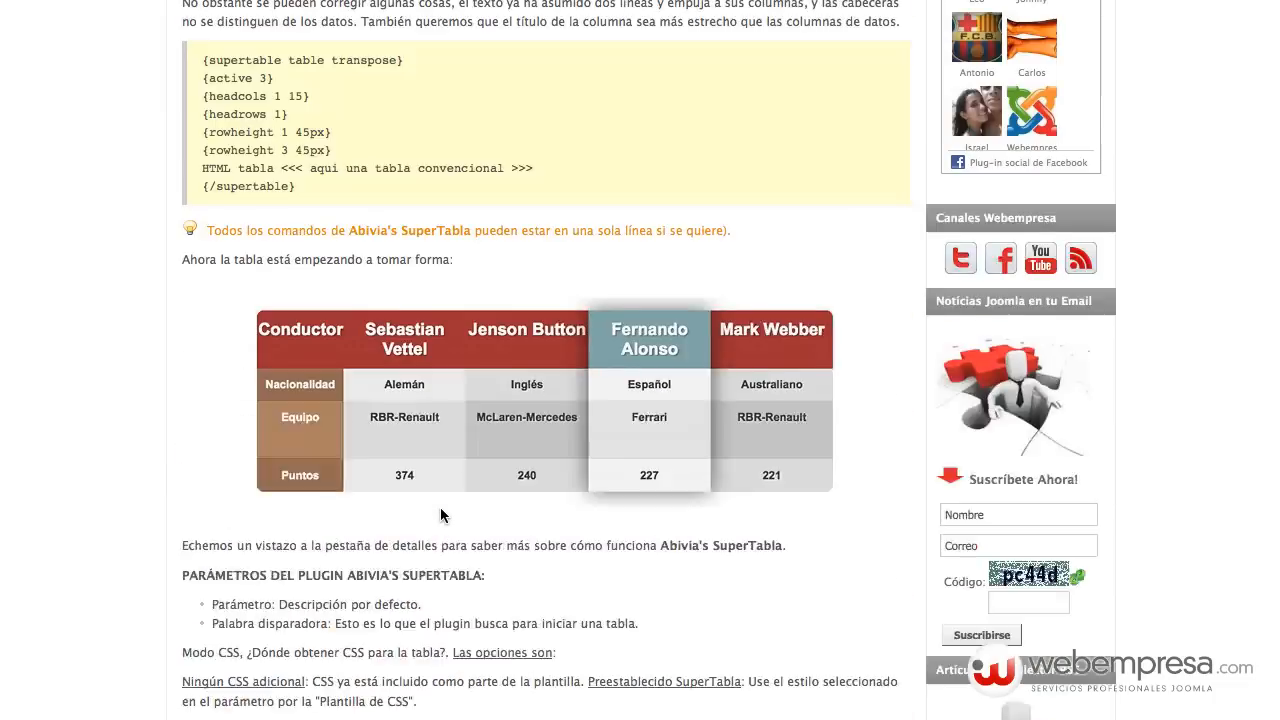
pyautogui.scroll(10, 440, 507)
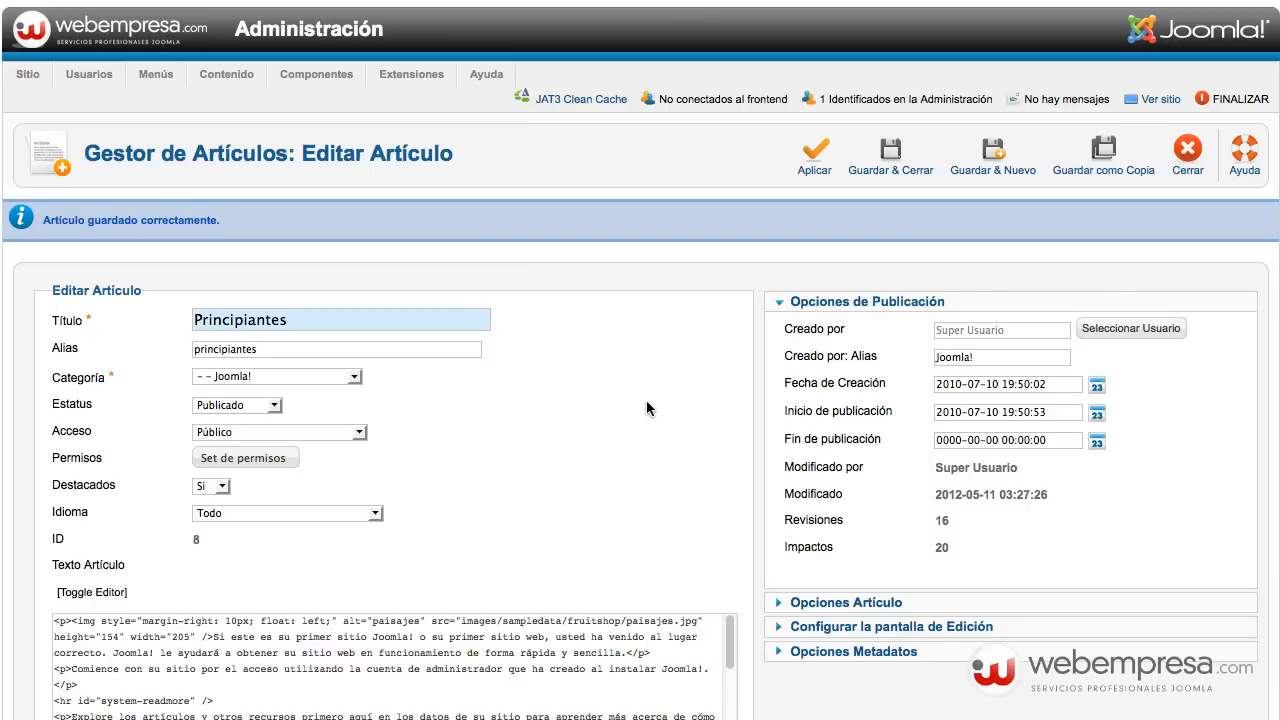
# Insert the opening tag {supertable table} on its own line directly before the centred table in the Principiantes article's HTML.
pyautogui.scroll(-5, 646, 400)
pyautogui.scroll(1, 254, 412)
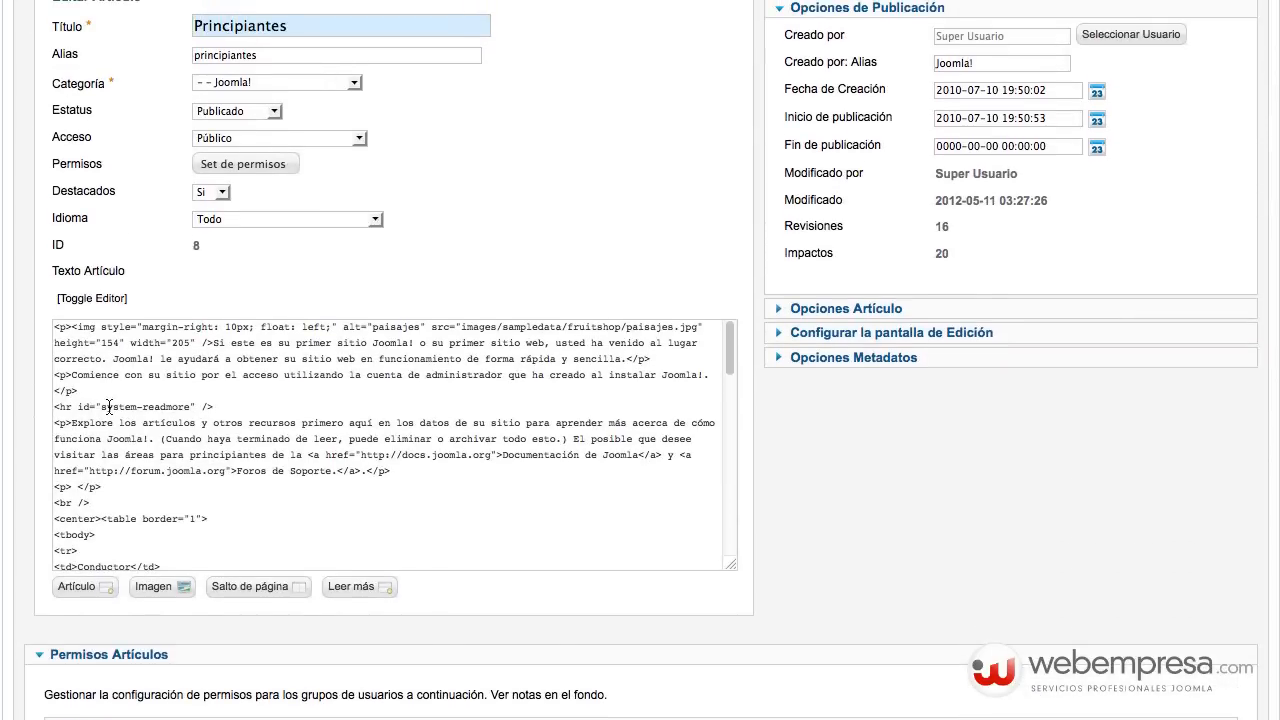
pyautogui.scroll(-3, 110, 405)
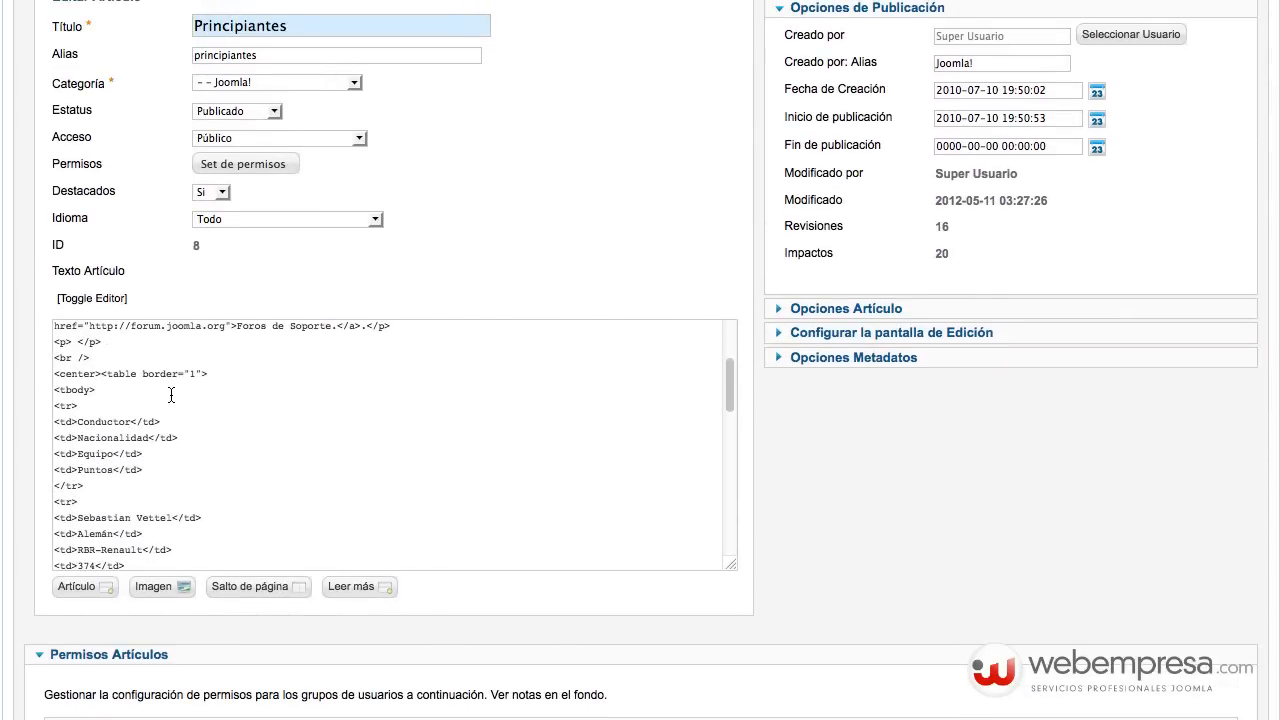
pyautogui.scroll(2, 174, 400)
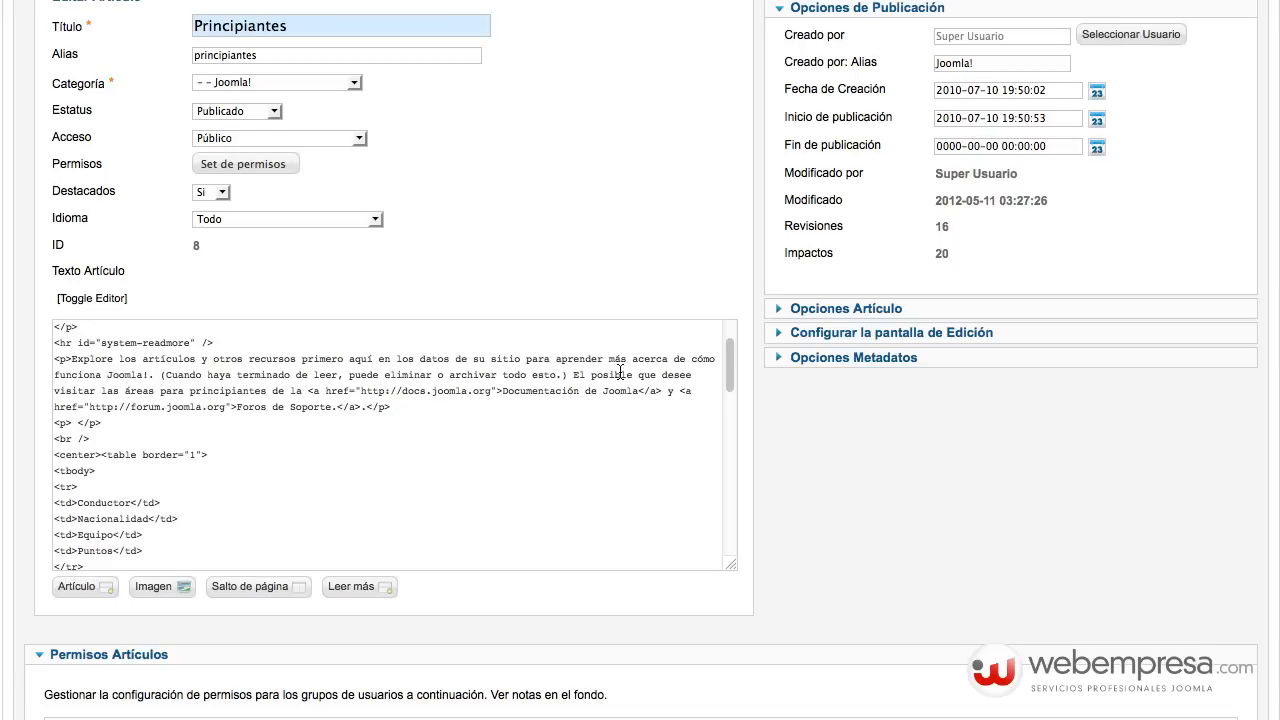
pyautogui.press('super+Tab')
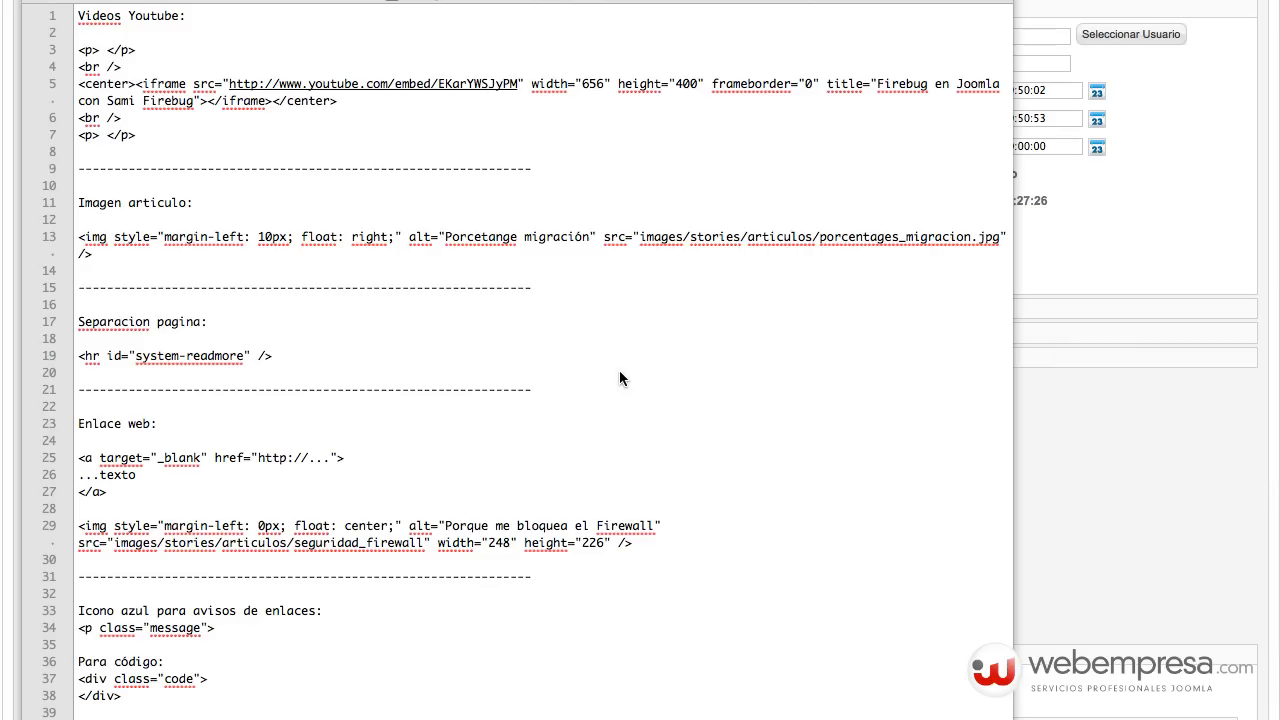
pyautogui.press('super+Tab')
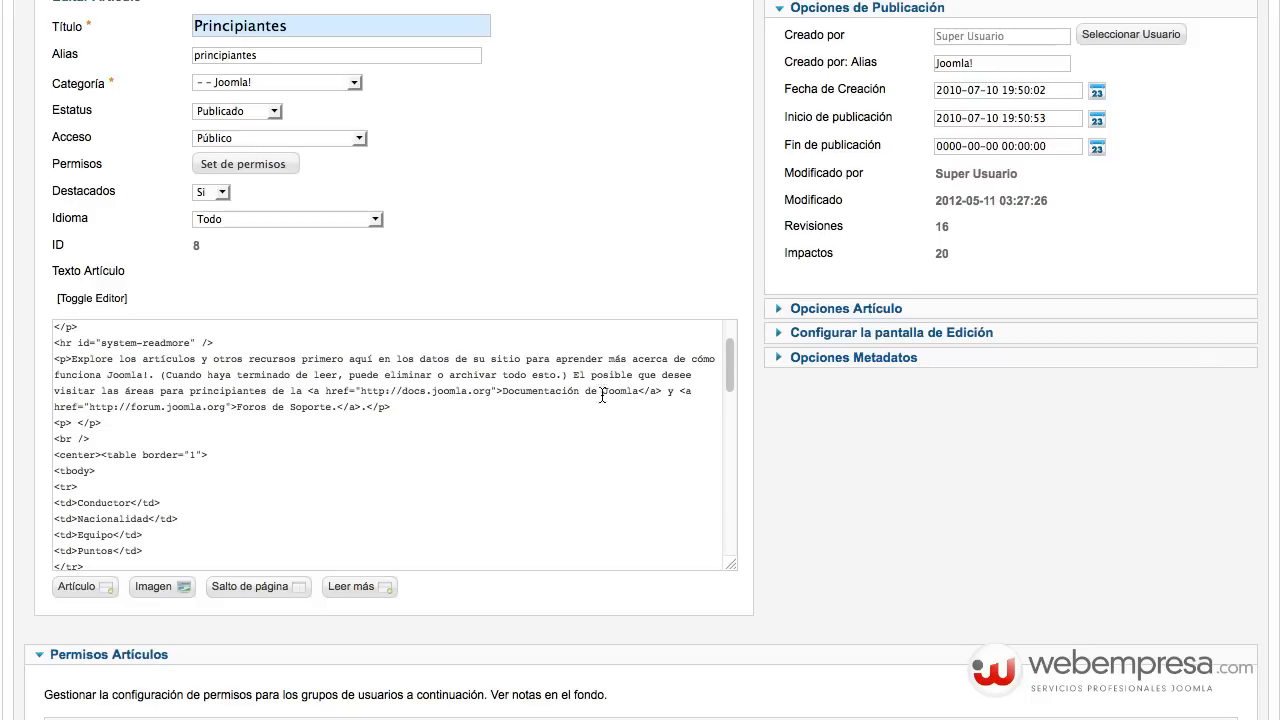
pyautogui.scroll(2, 170, 442)
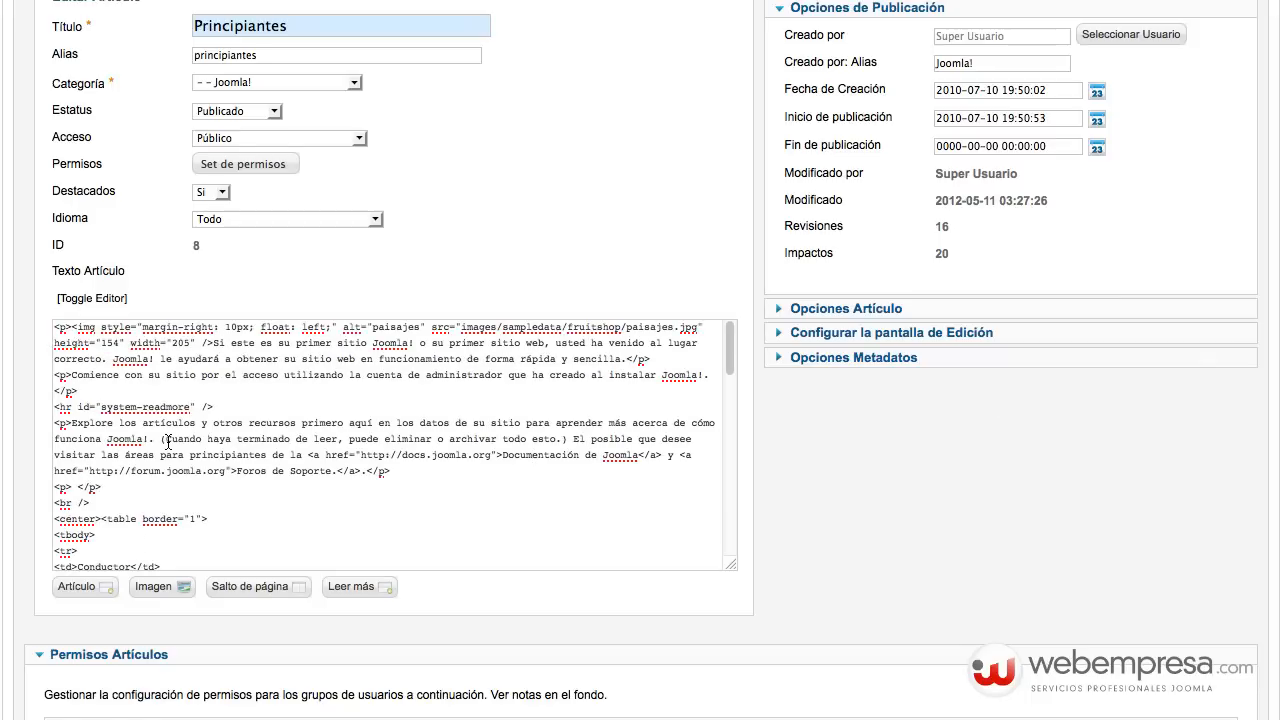
pyautogui.scroll(-1, 179, 443)
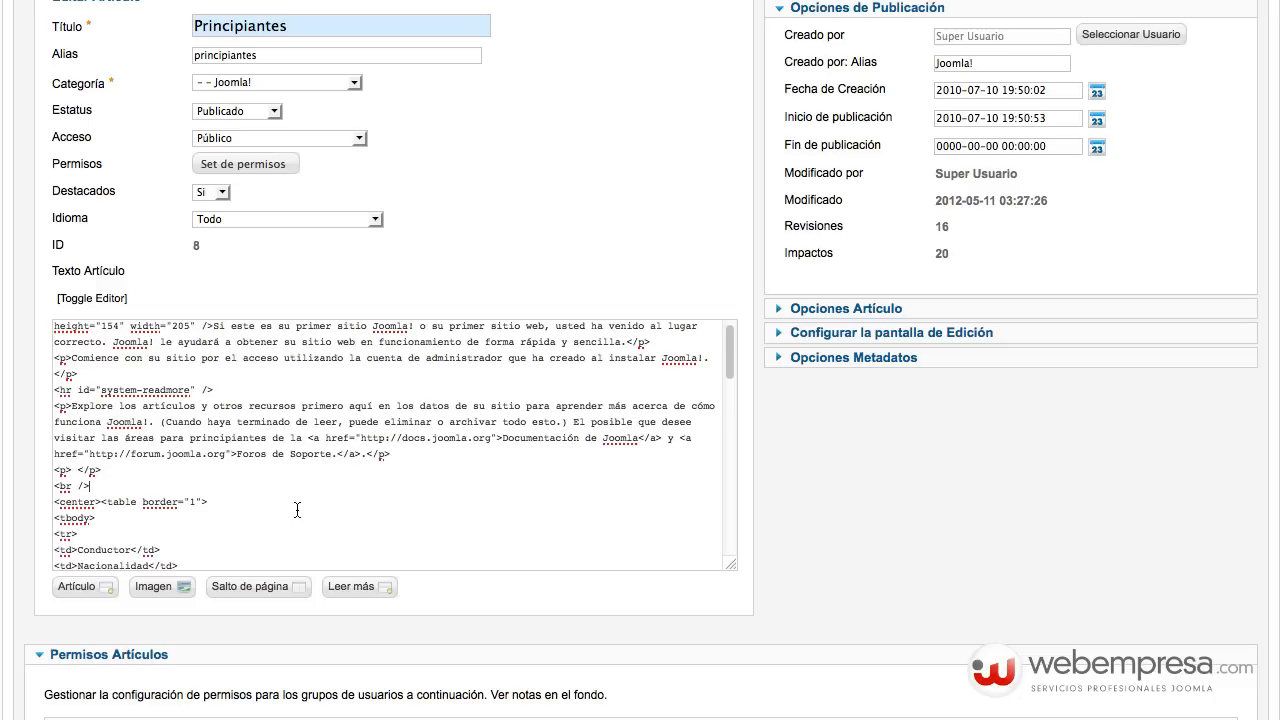
pyautogui.press('Return')
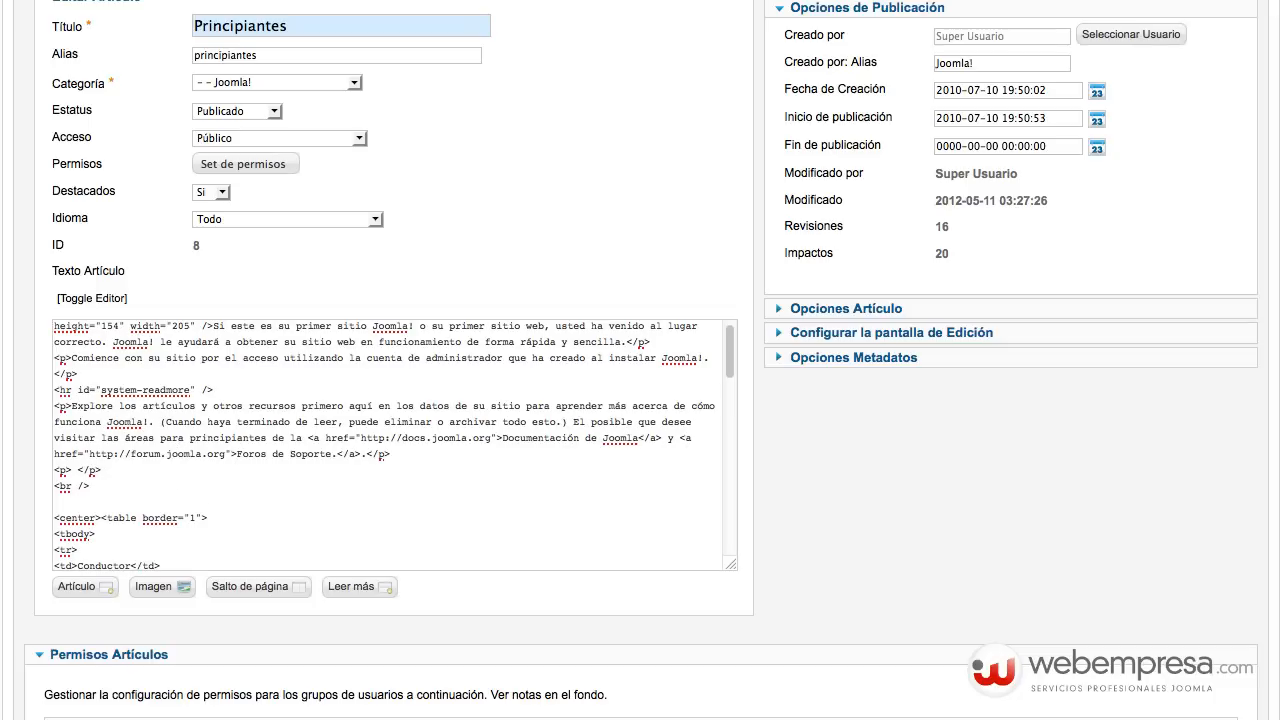
pyautogui.write('{supertable table}')
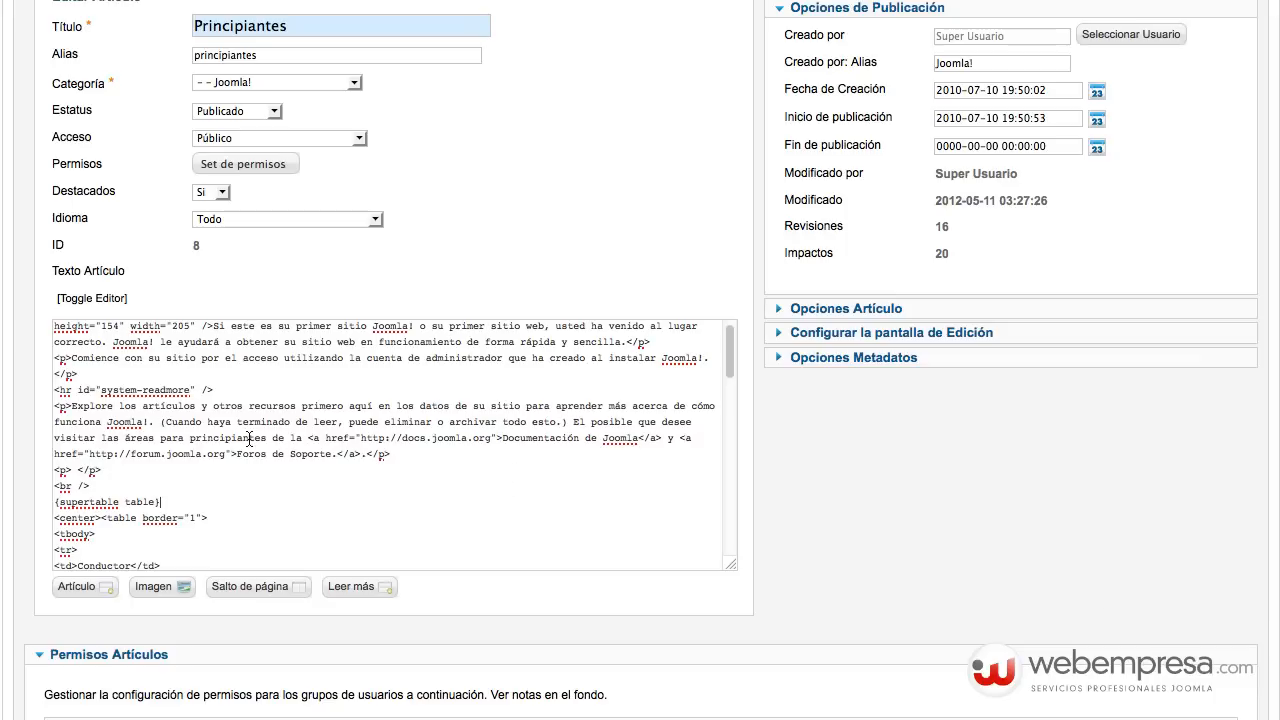
# Enlarge the article text area and insert the closing tag {/supertable} on its own line directly after the table code.
pyautogui.scroll(-10, 225, 443)
pyautogui.scroll(-5, 225, 443)
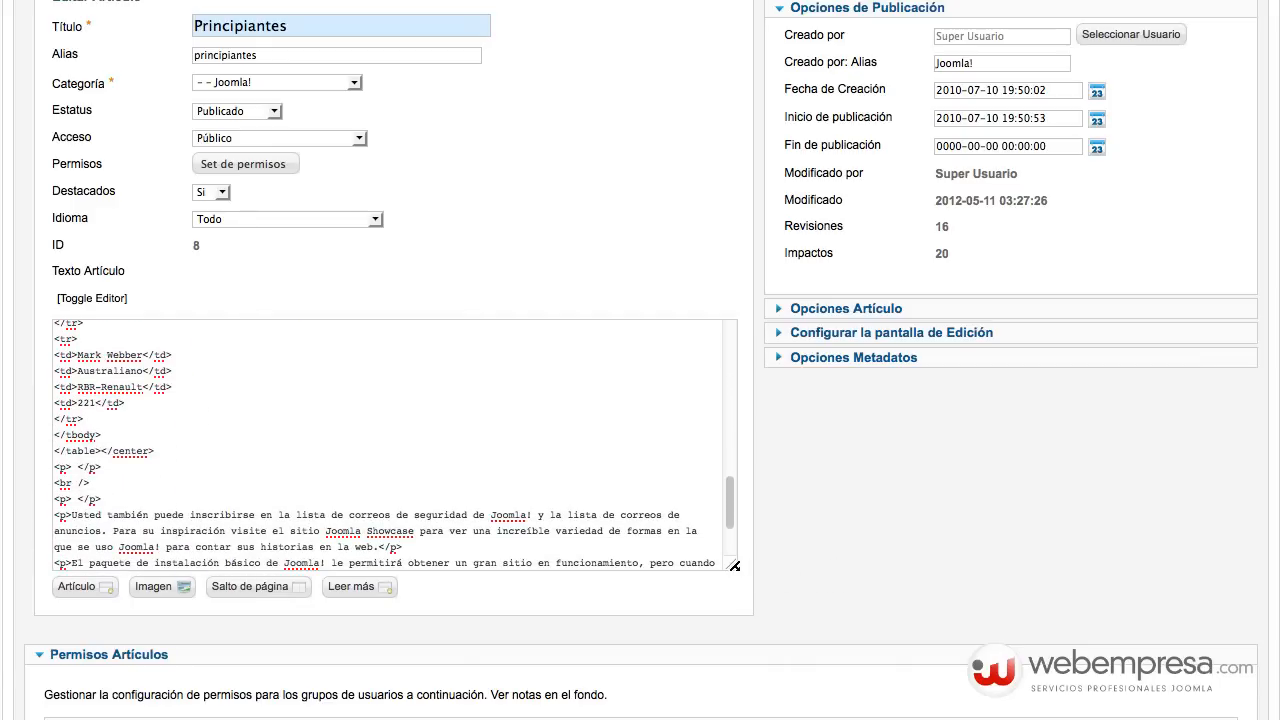
pyautogui.moveTo(734, 566); pyautogui.dragTo(751, 708)
pyautogui.scroll(-3, 867, 531)
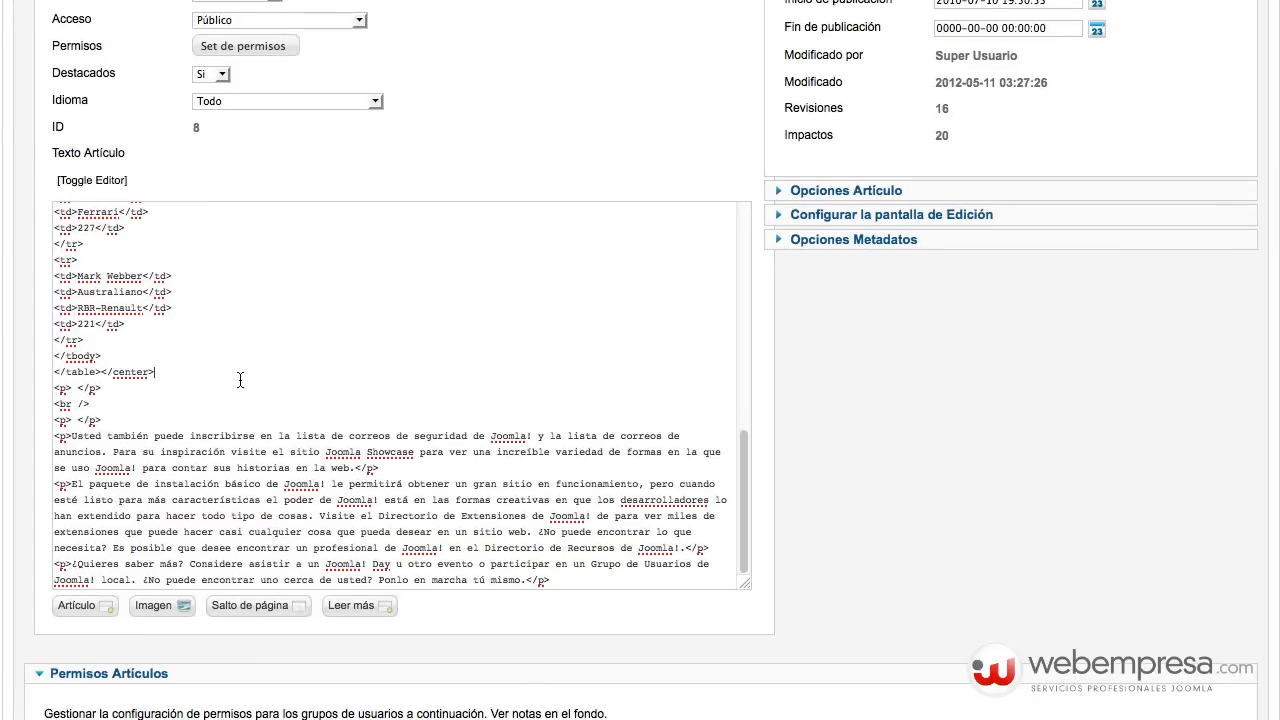
pyautogui.press('Return')
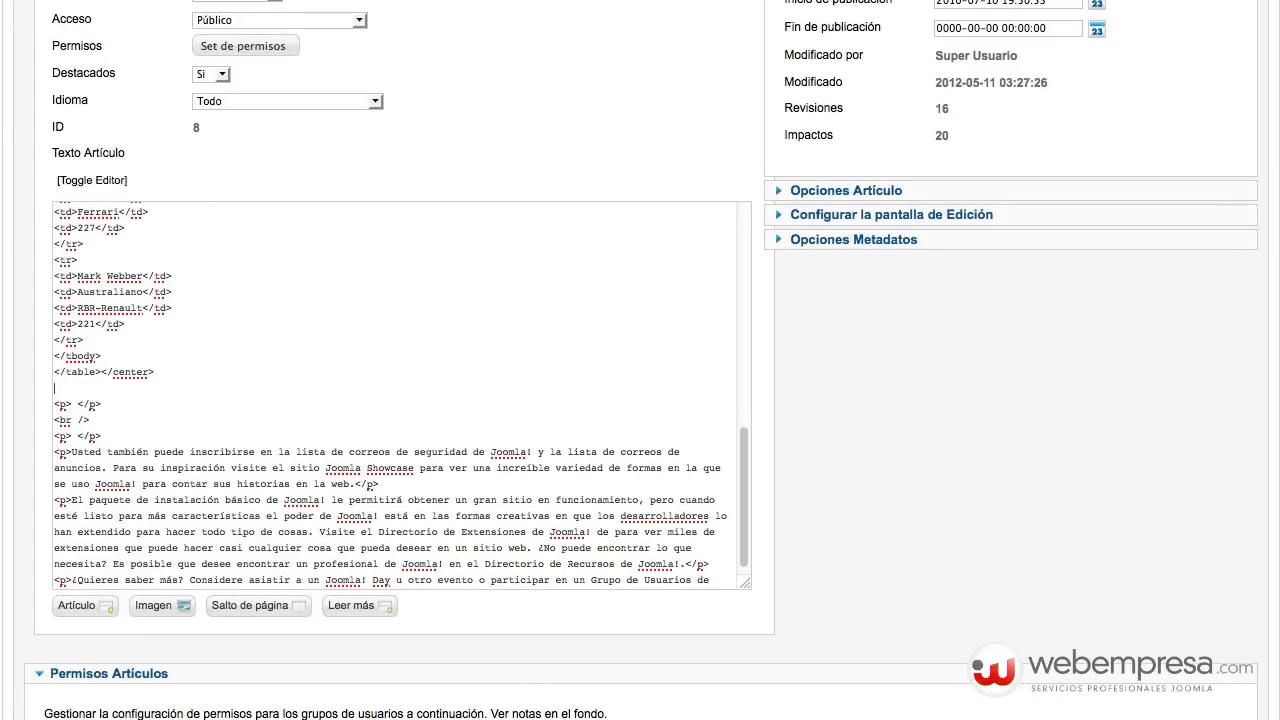
pyautogui.write('{/supertable}')
# Delete the empty <p> </p> line just before the paragraph starting with Usted también, and highlight the {/supertable} closing tag.
pyautogui.moveTo(54, 436); pyautogui.dragTo(101, 436)
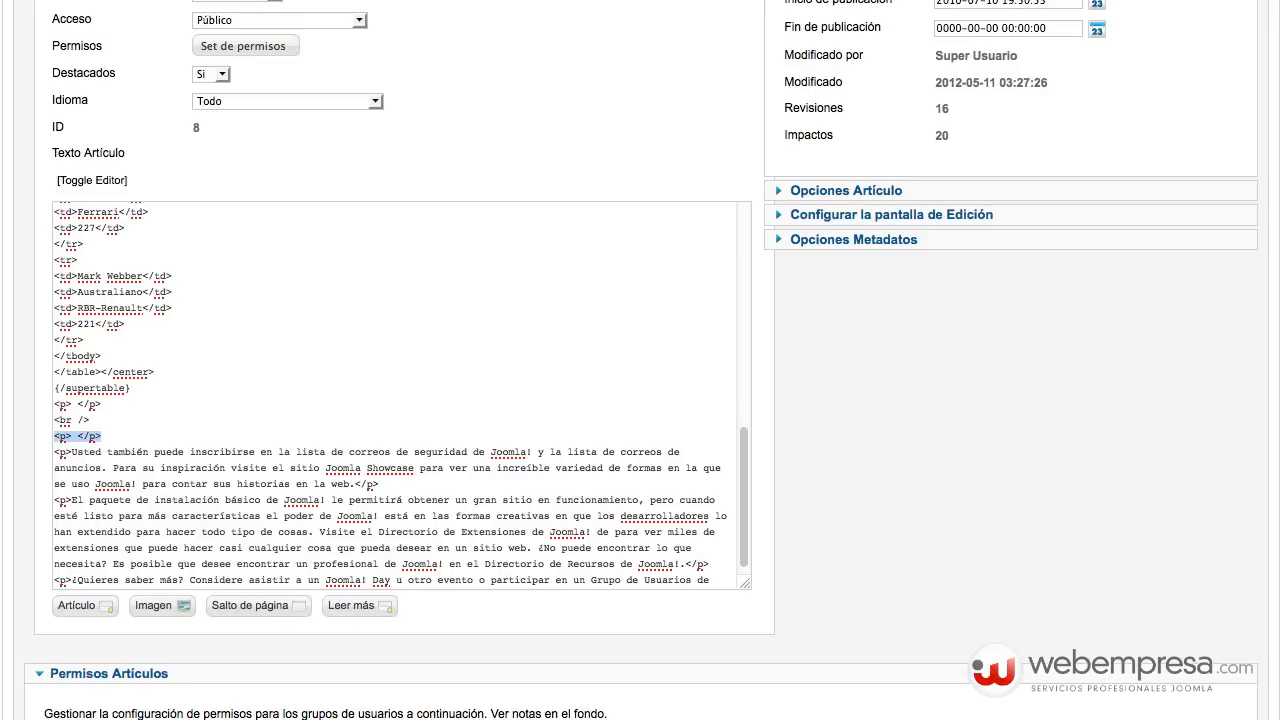
pyautogui.press('Delete')
pyautogui.press('Delete')
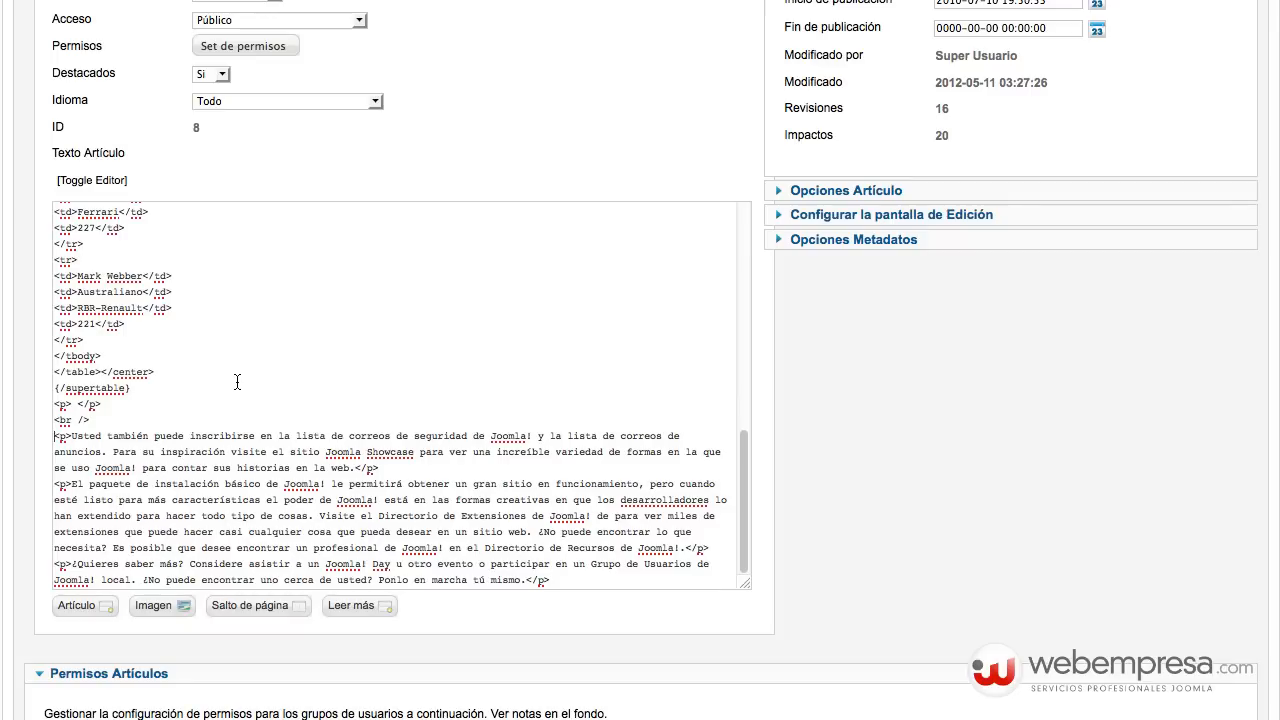
pyautogui.tripleClick(125, 388)
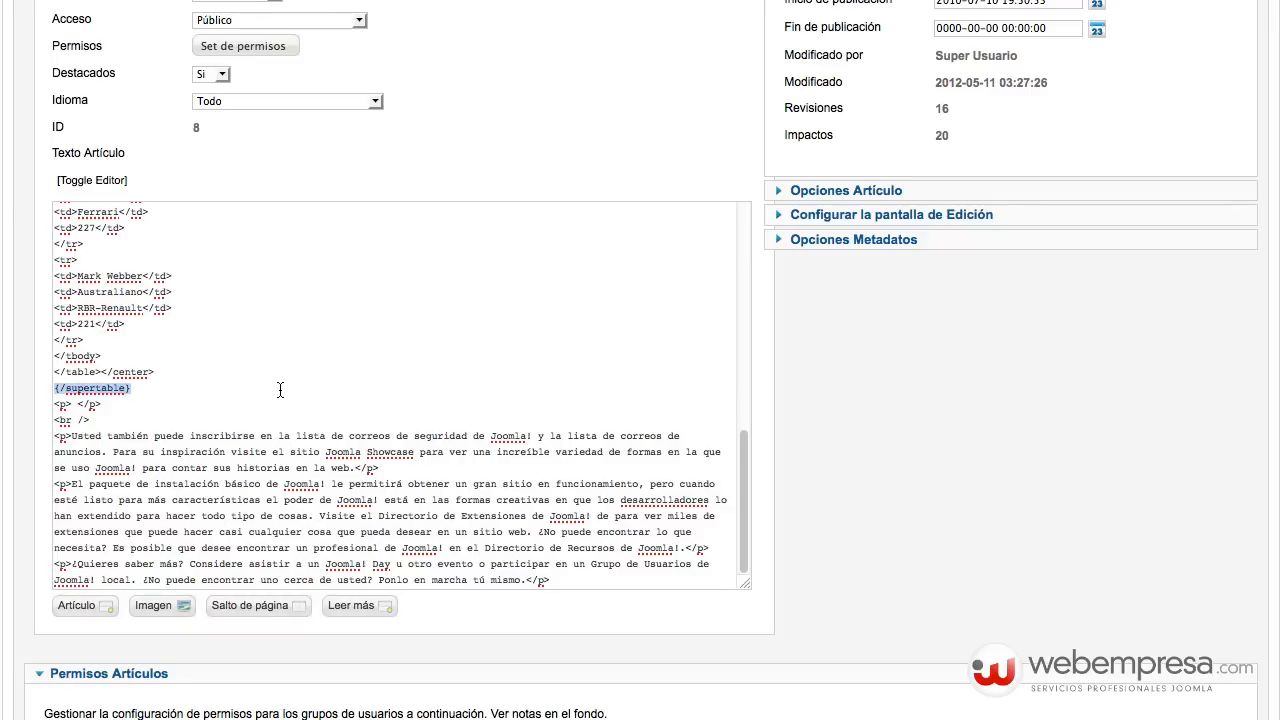
# Highlight the {supertable table} opening tag placed before the table in the article's HTML.
pyautogui.scroll(15, 280, 390)
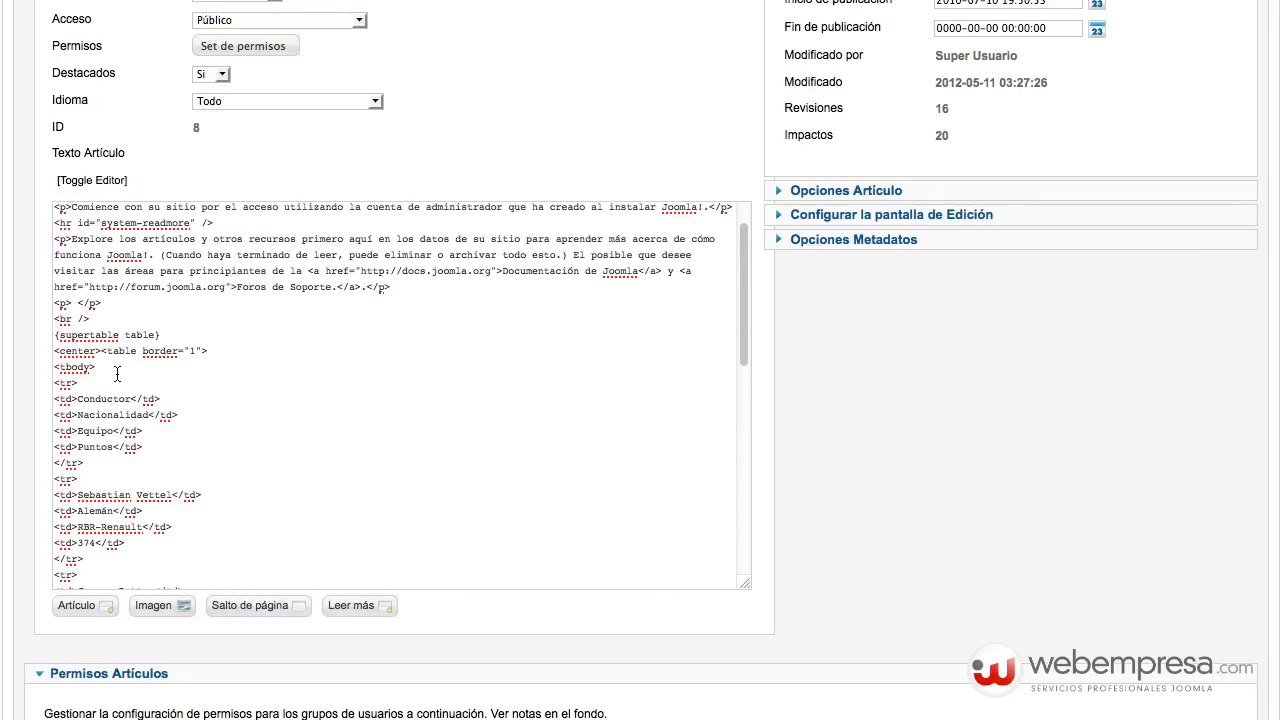
pyautogui.tripleClick(101, 334)
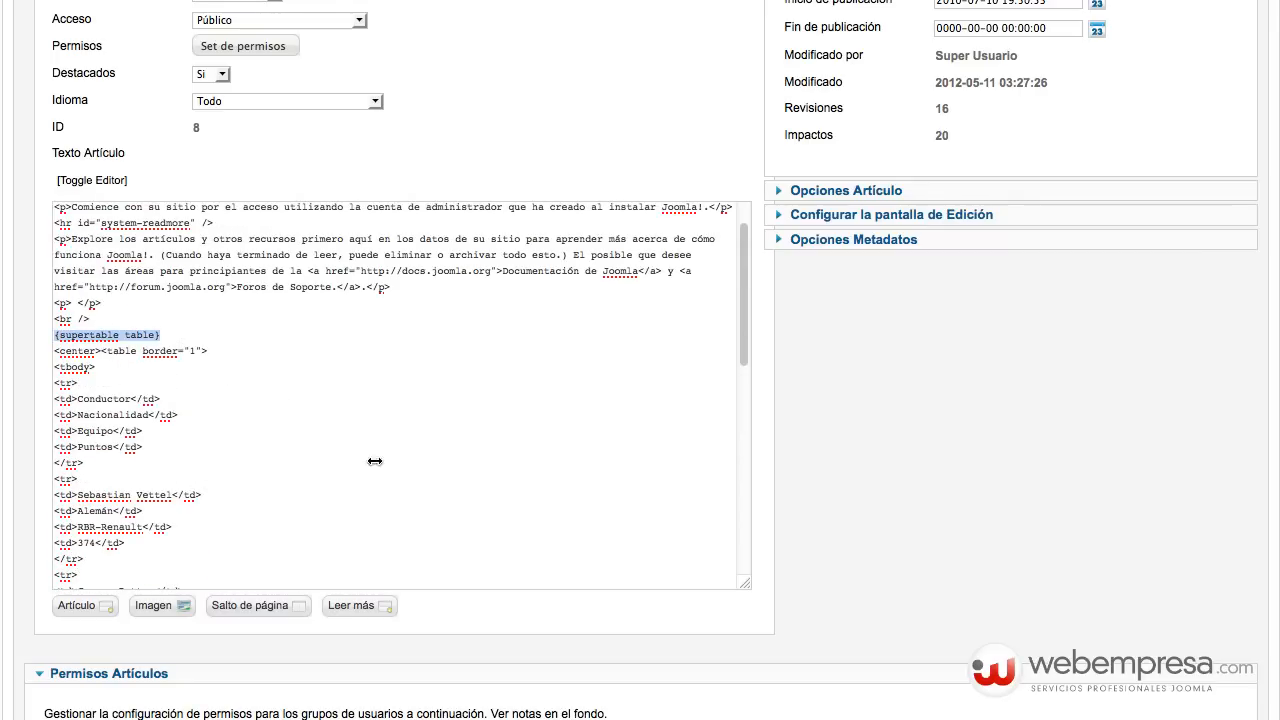
pyautogui.scroll(3, 1240, 392)
pyautogui.scroll(8, 1240, 392)
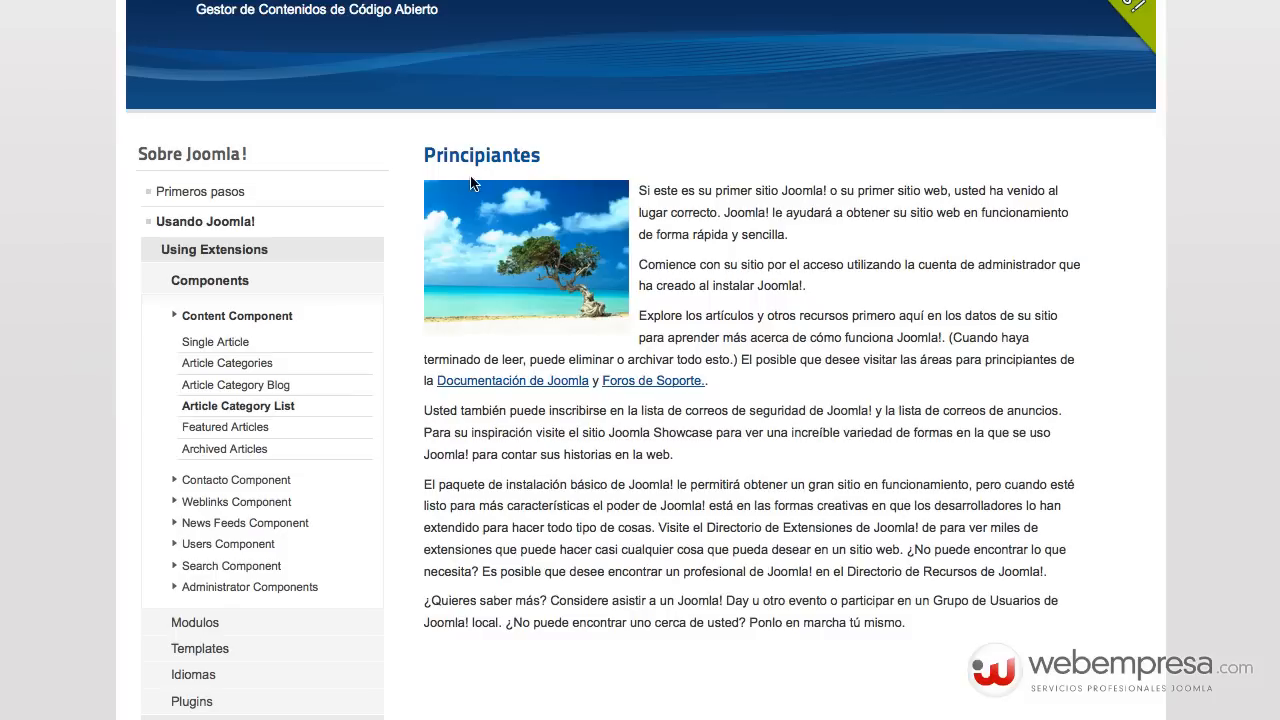
# Reload the Principiantes article on the public site and examine the table's new styling and column highlighting.
pyautogui.doubleClick(468, 157)
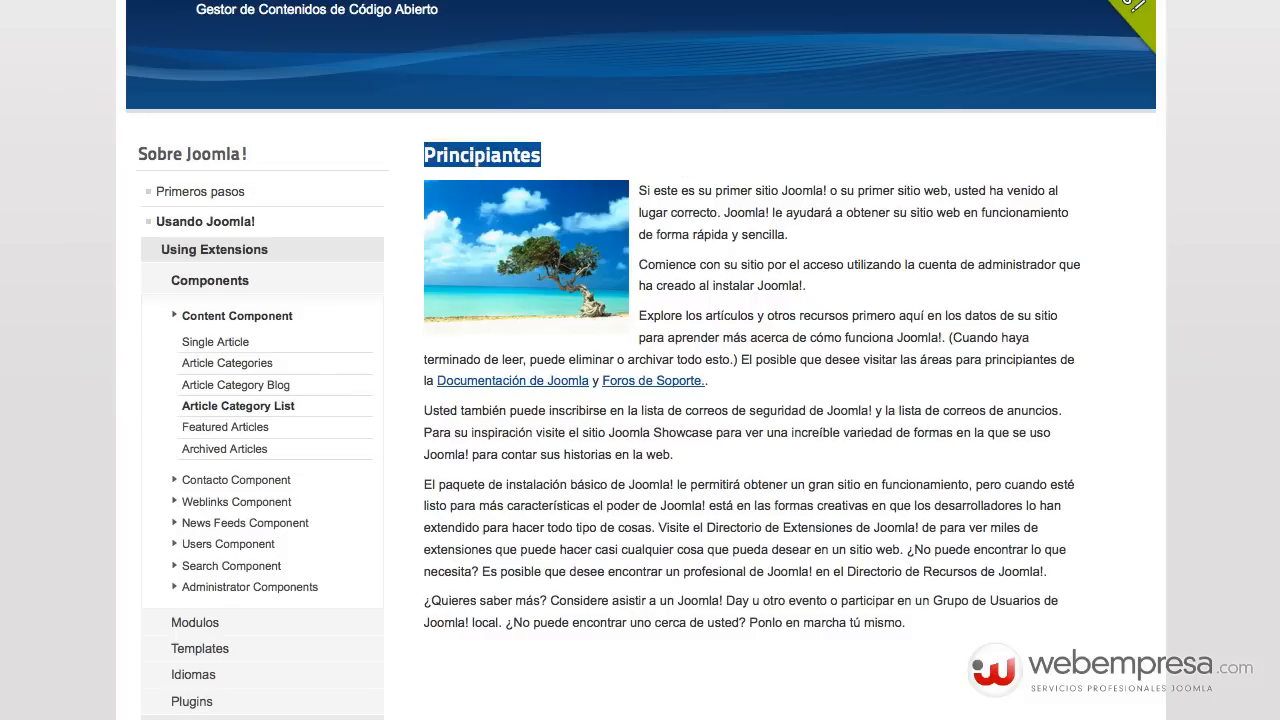
pyautogui.press('super+r')
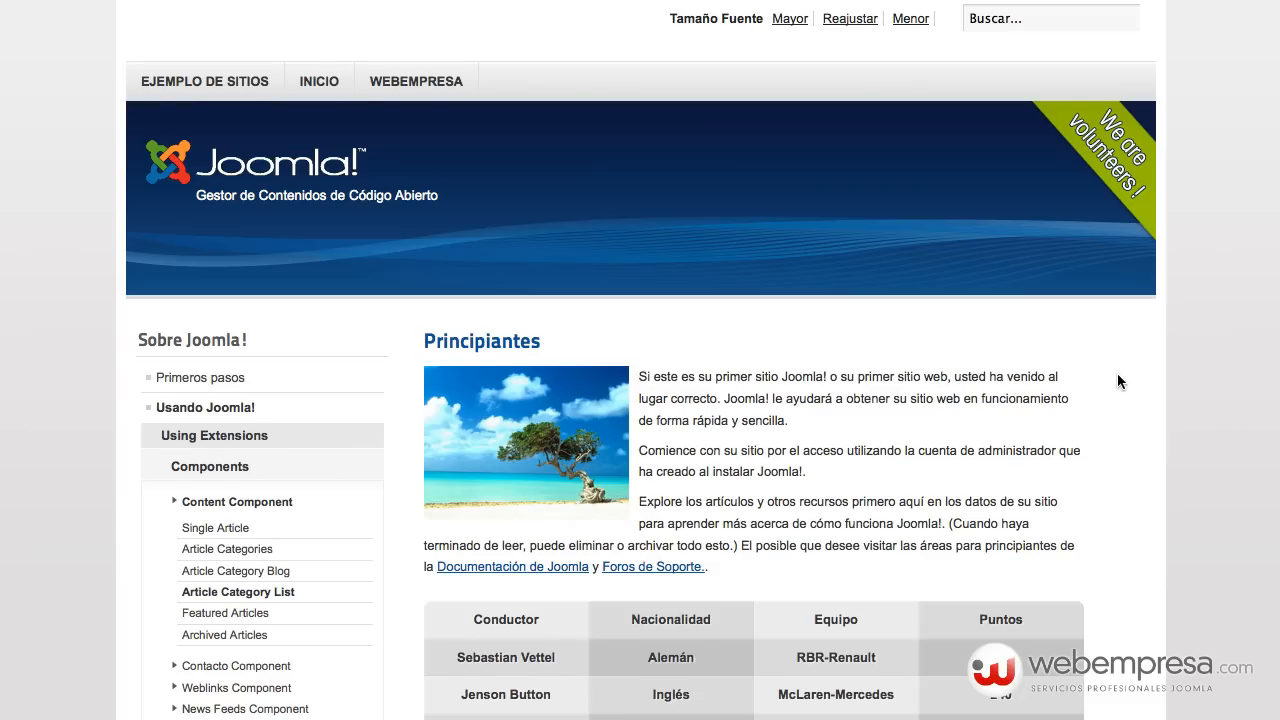
pyautogui.scroll(-3, 1117, 373)
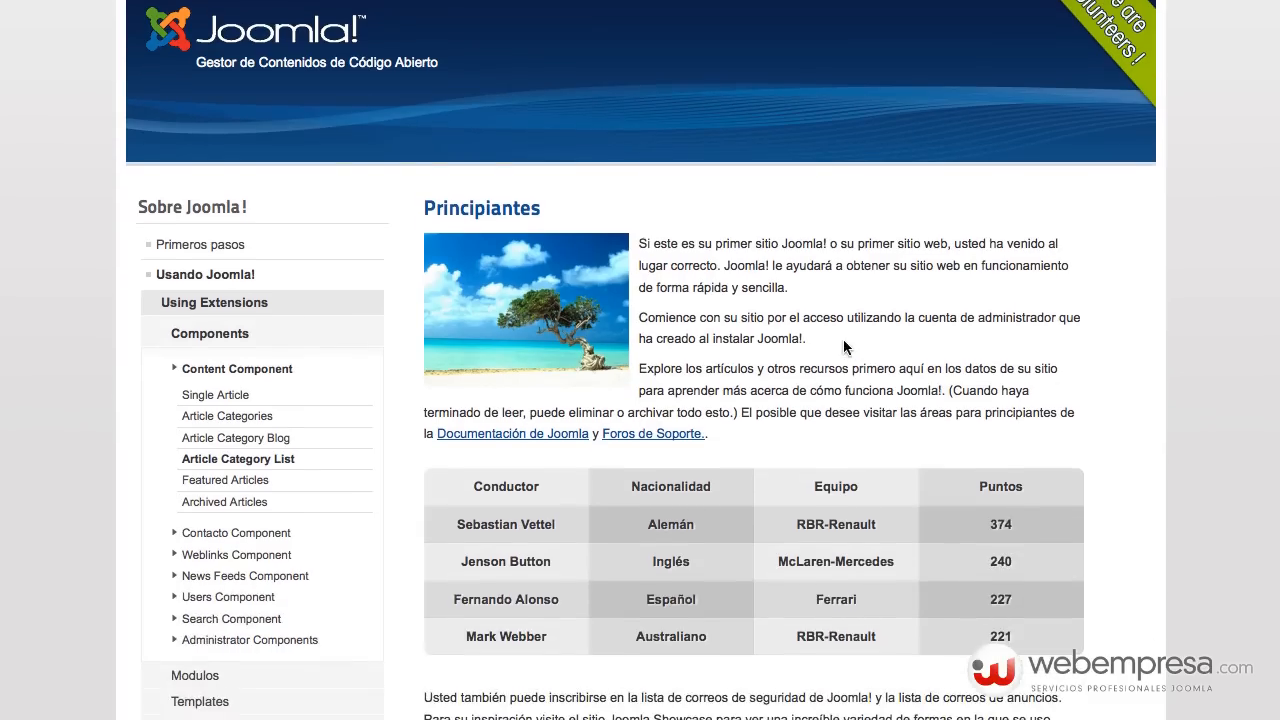
pyautogui.scroll(-3, 843, 339)
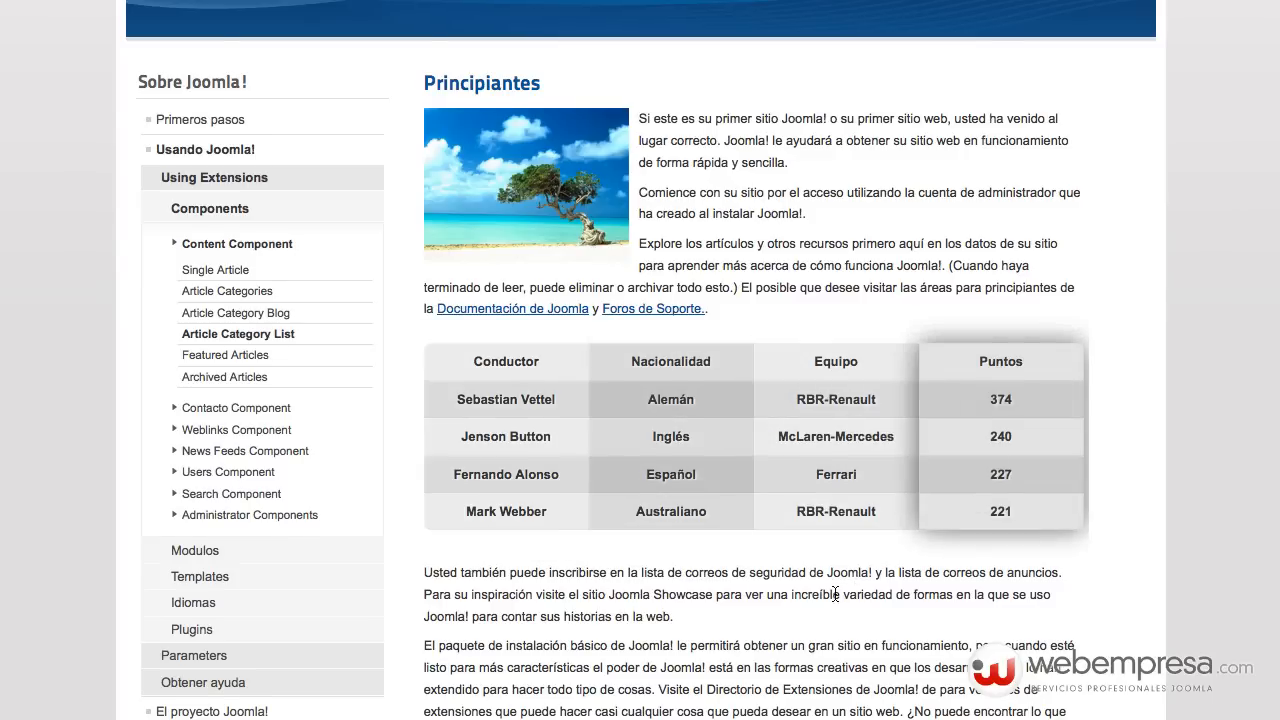
pyautogui.scroll(-1, 906, 420)
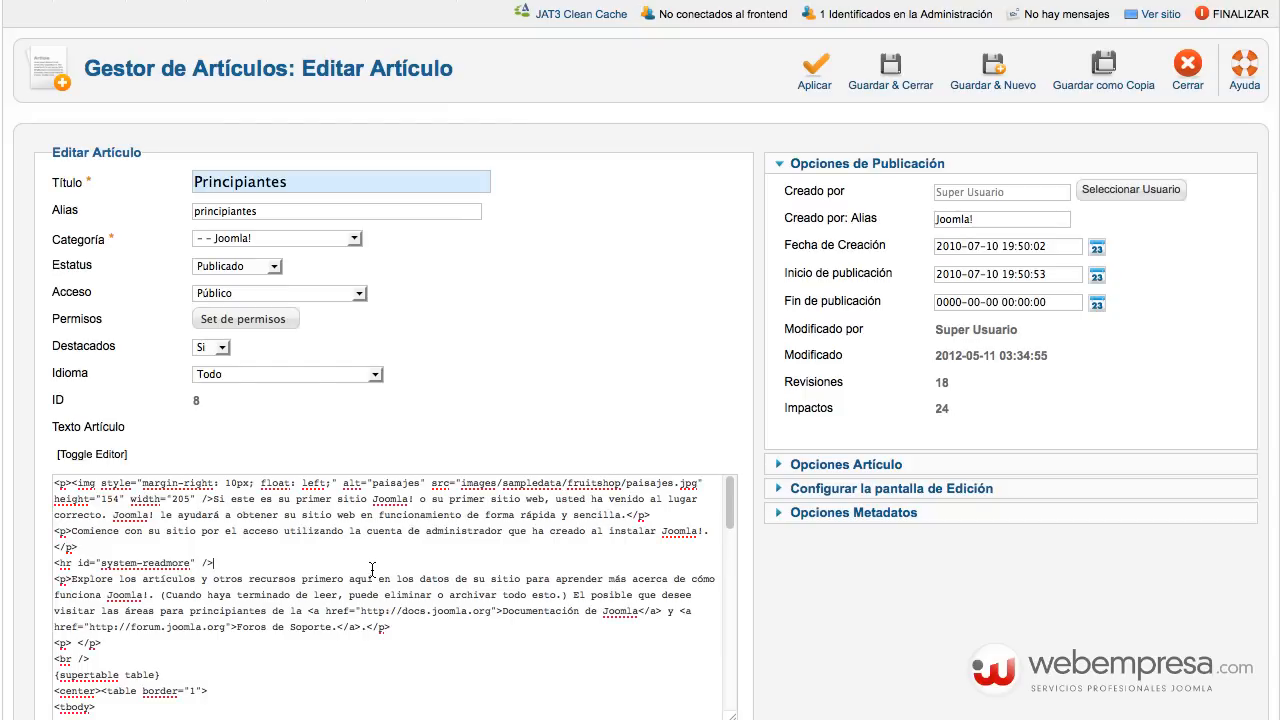
# Extend the opening tag to {supertable table tranpose} and add {active 3}, {headcols 1 15}, {headrows 1}, {rowheight 1 45px} and {rowheight 3 45px} on separate lines below.
pyautogui.scroll(-5, 372, 569)
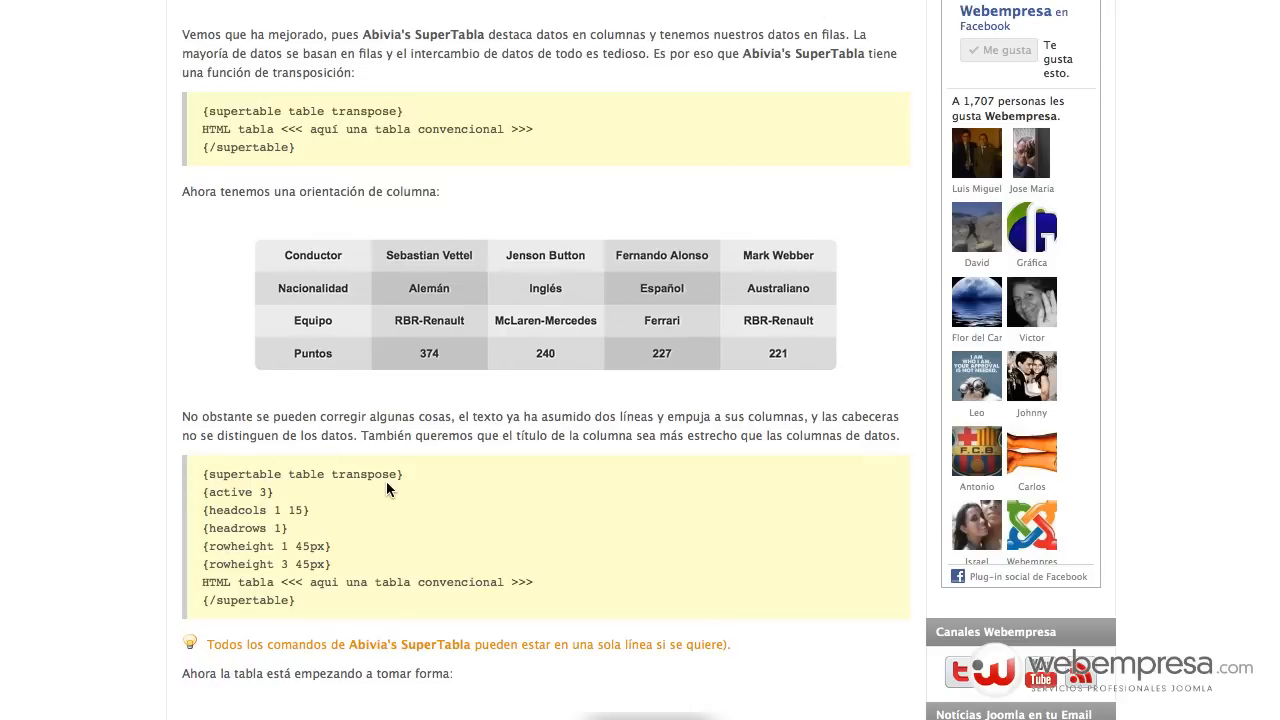
pyautogui.doubleClick(357, 476)
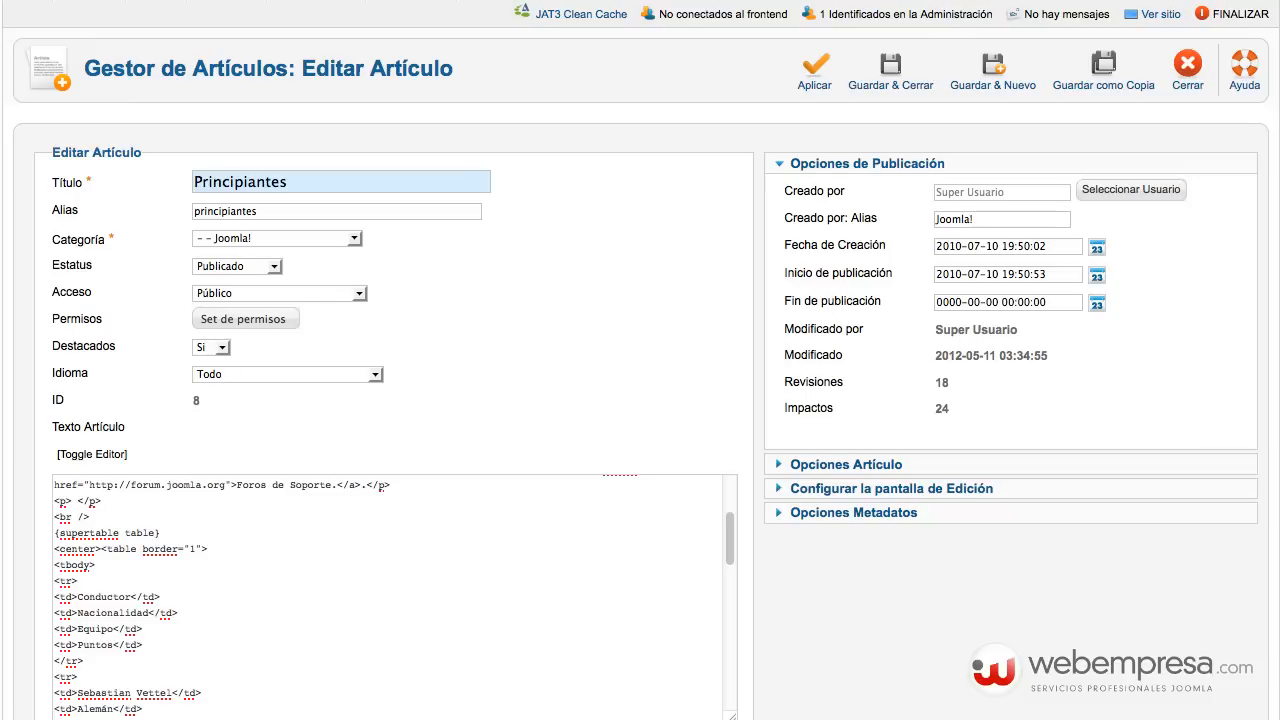
pyautogui.scroll(3, 211, 602)
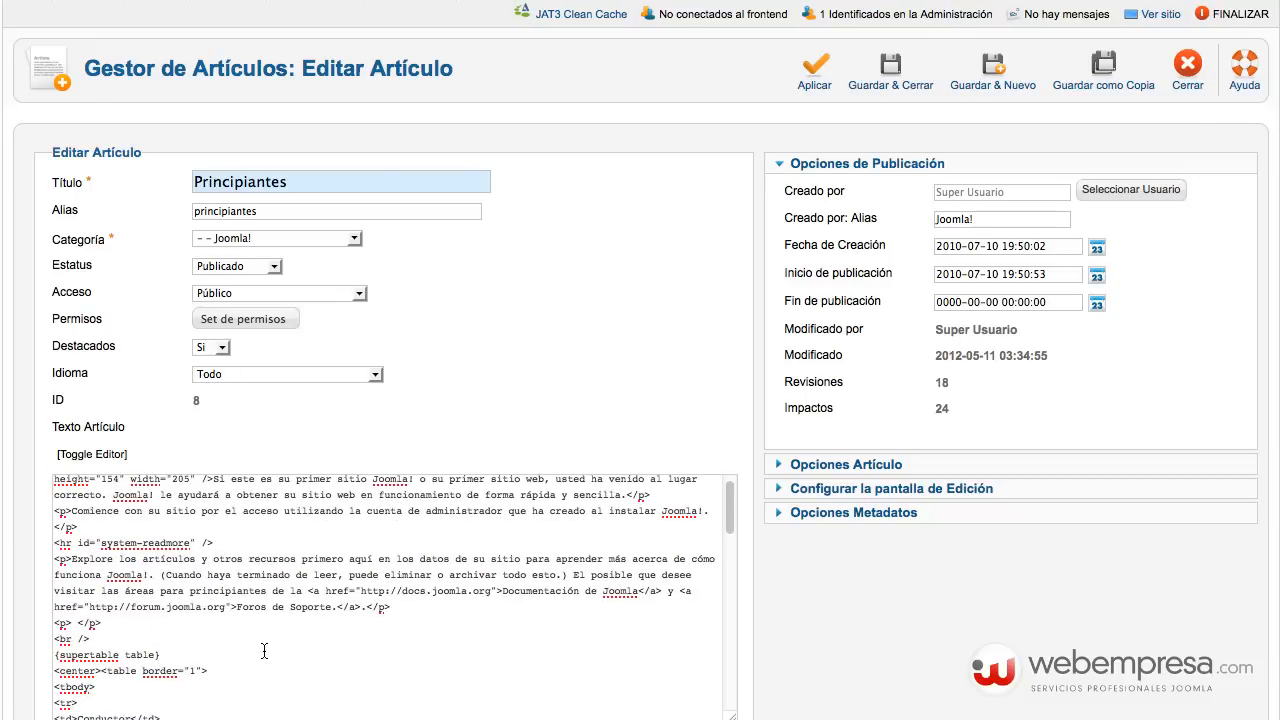
pyautogui.write('tra')
pyautogui.write('npose')
pyautogui.press('Return')
pyautogui.write('{active 3} {headcols 1 15} {headrows 1} {rowheight 1 45px} {rowheight 3 45px}')
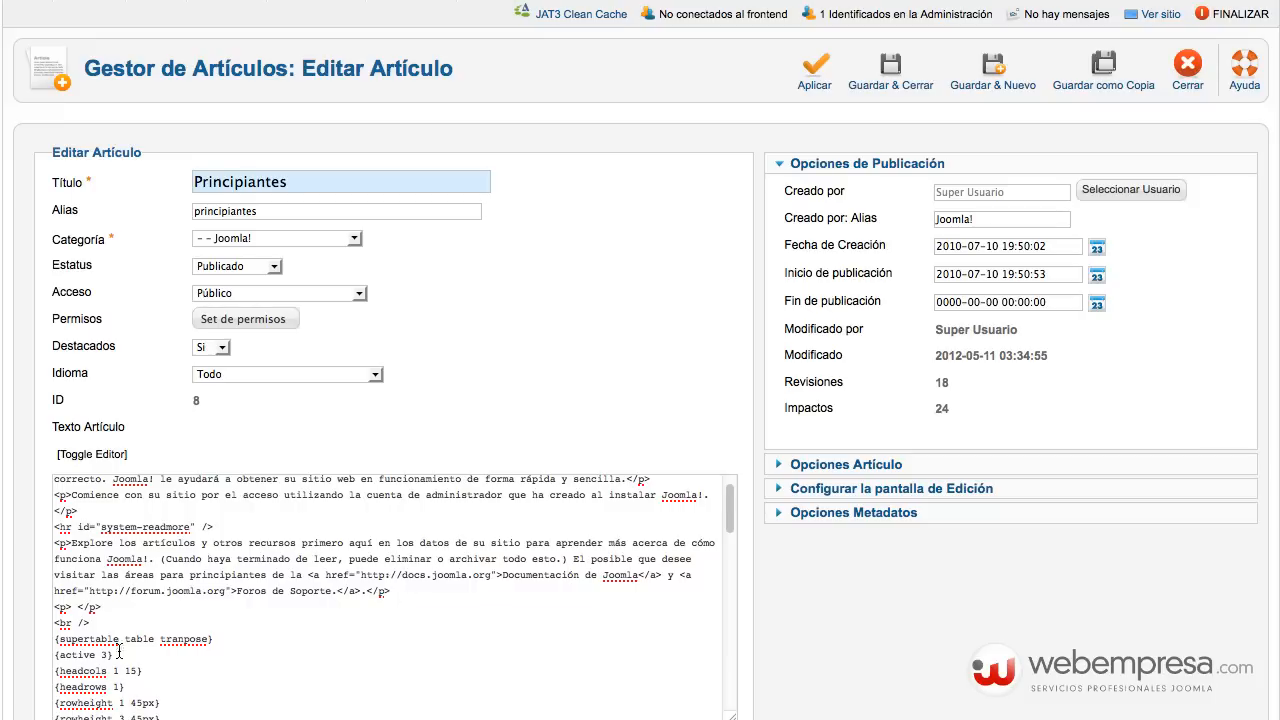
# Check the {/supertable} closing tag after the table code and save the Principiantes article, keeping it open for editing.
pyautogui.scroll(-2, 130, 655)
pyautogui.scroll(-12, 130, 655)
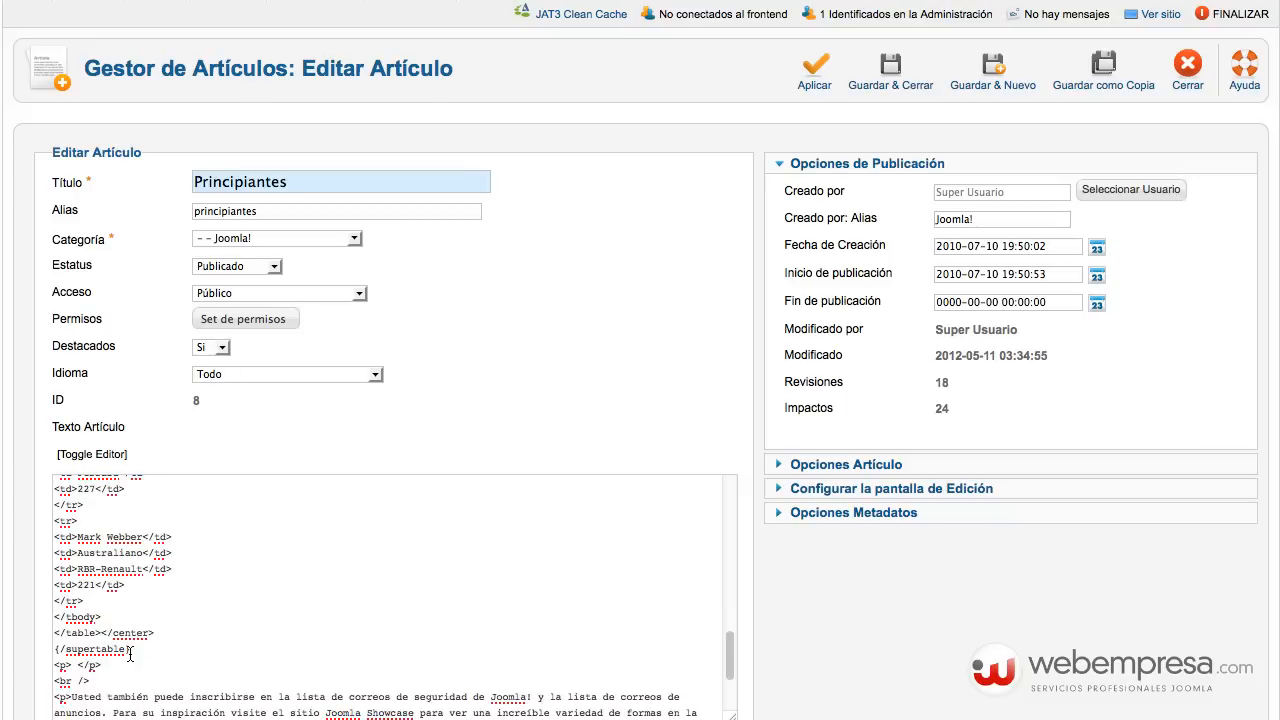
pyautogui.tripleClick(110, 638)
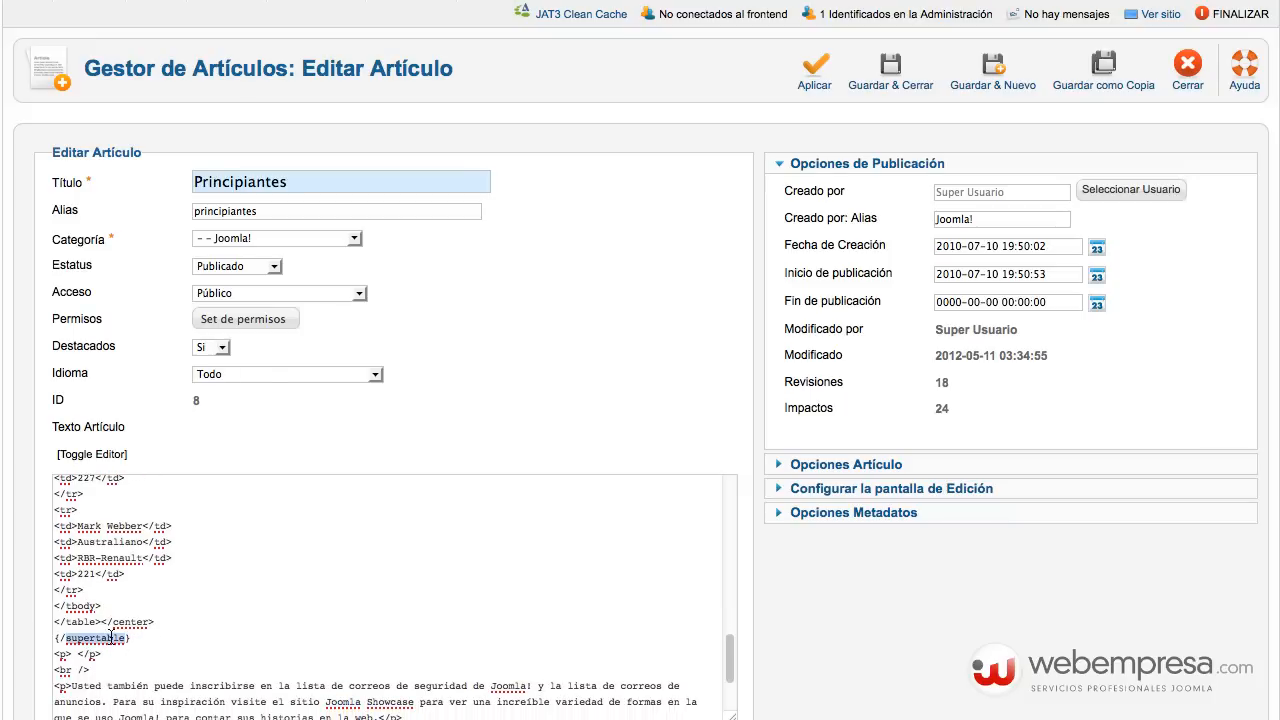
pyautogui.click(215, 650)
pyautogui.scroll(14, 215, 650)
pyautogui.scroll(-2, 215, 650)
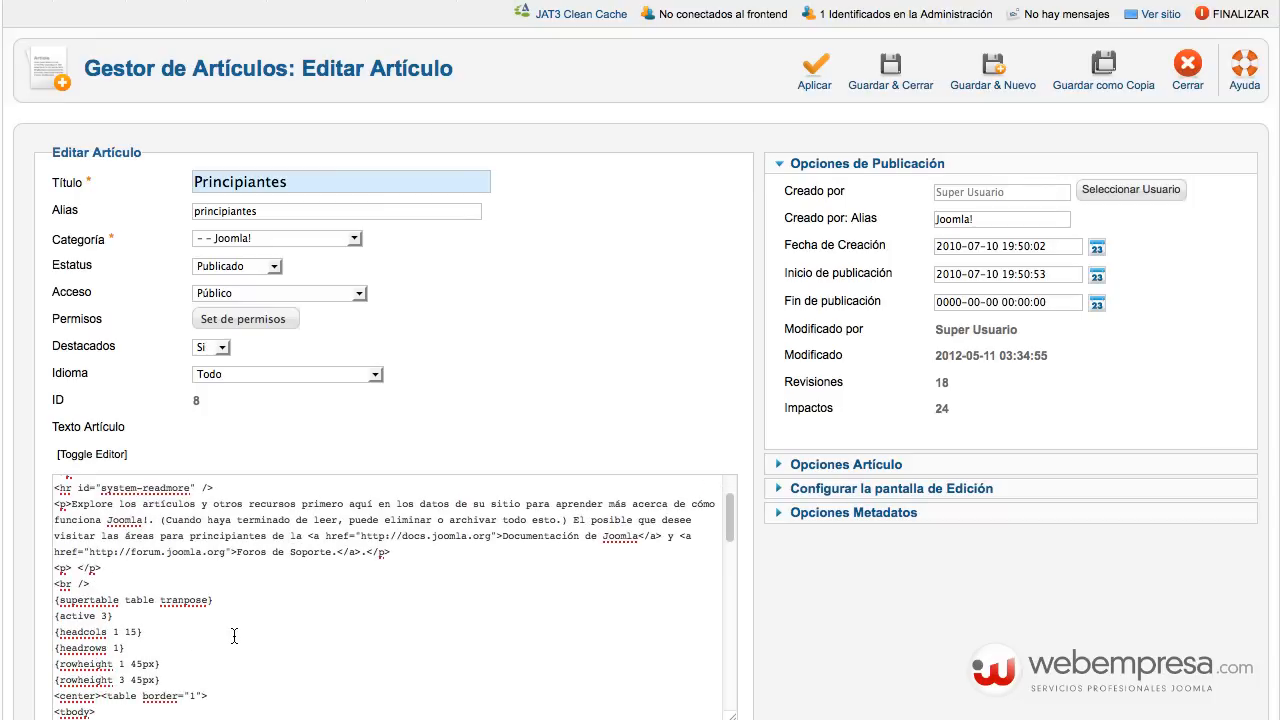
pyautogui.click(808, 82)
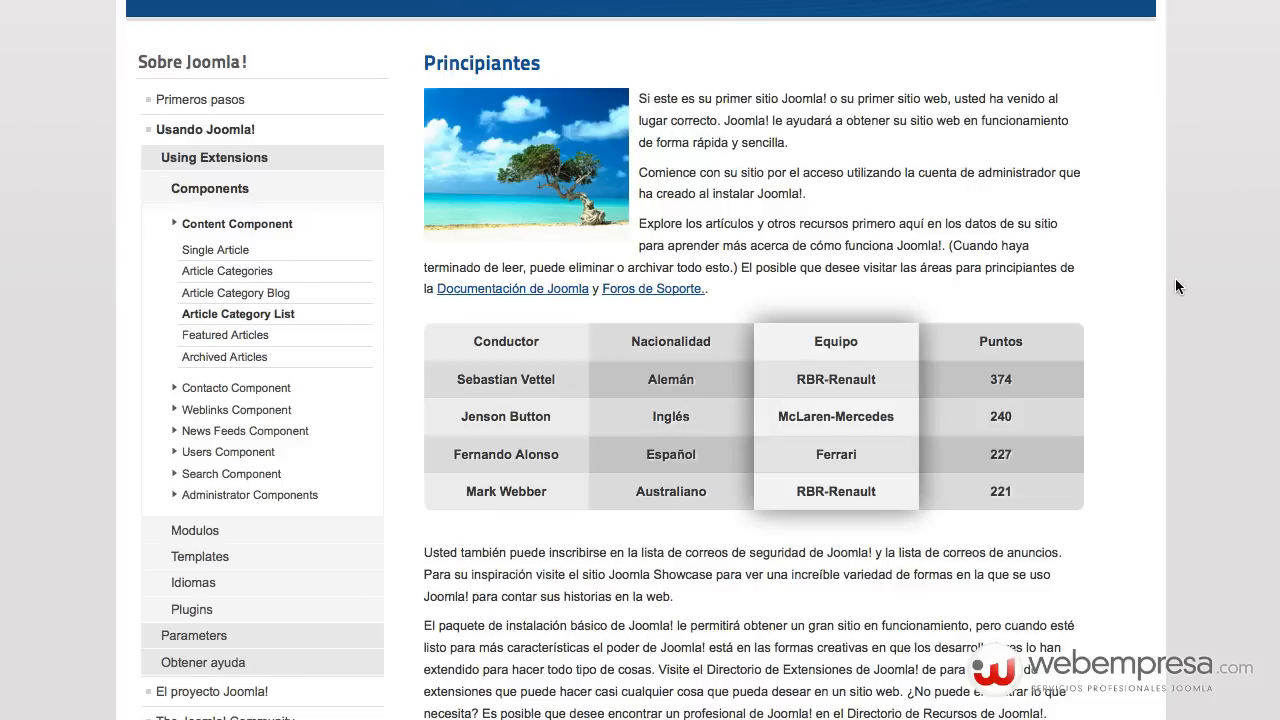
# Reload the public Principiantes page and examine the restyled table, highlighting its Conductor and Nacionalidad headings.
pyautogui.press('super+r')
pyautogui.scroll(-2, 1120, 321)
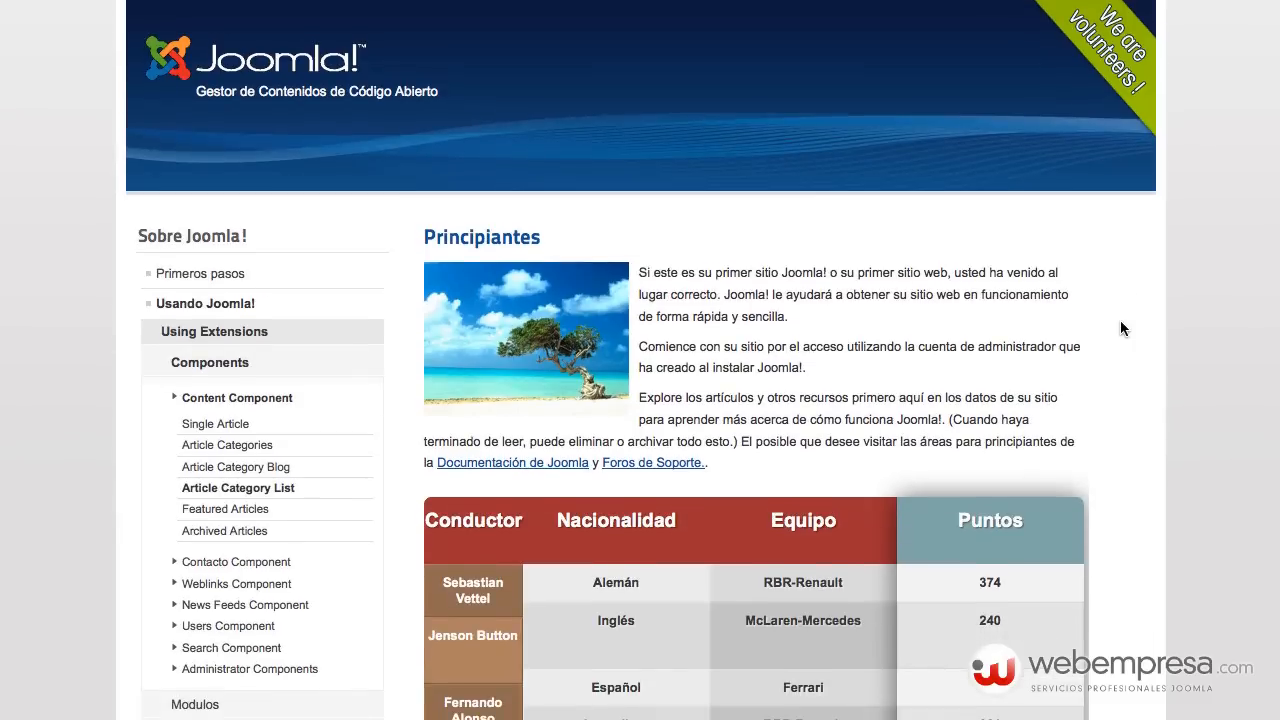
pyautogui.scroll(-3, 1120, 328)
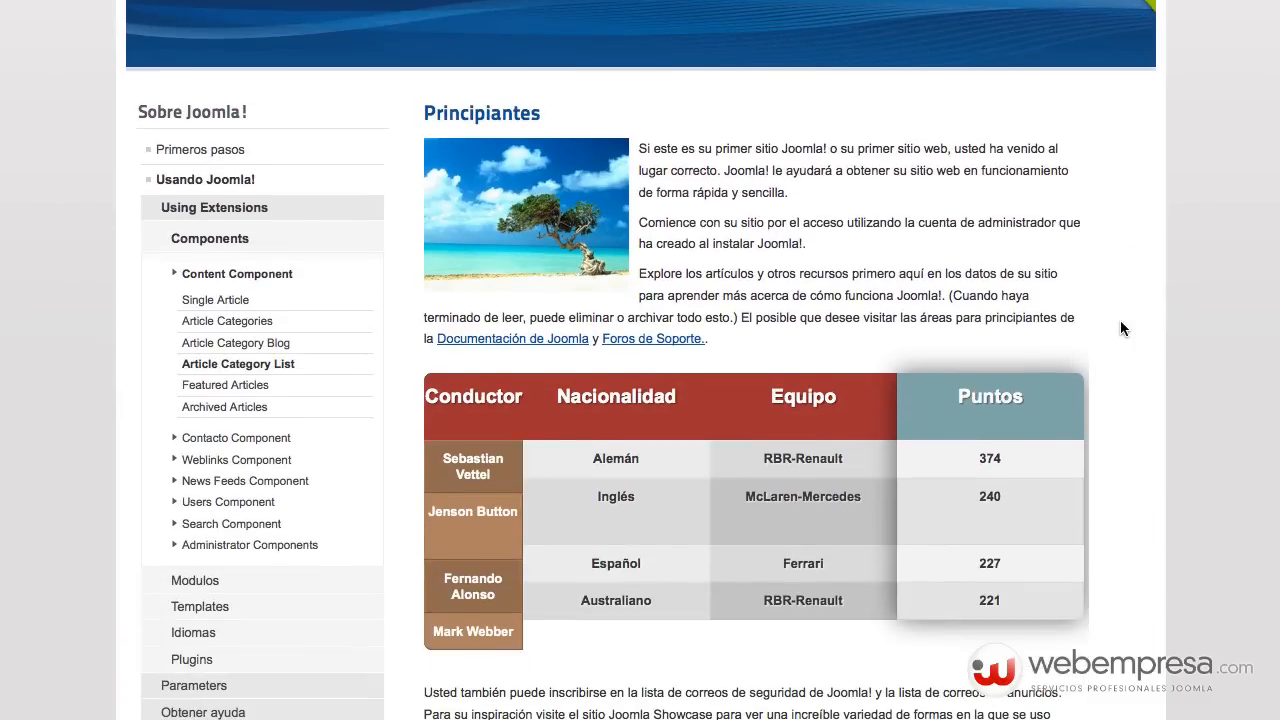
pyautogui.scroll(-1, 1120, 328)
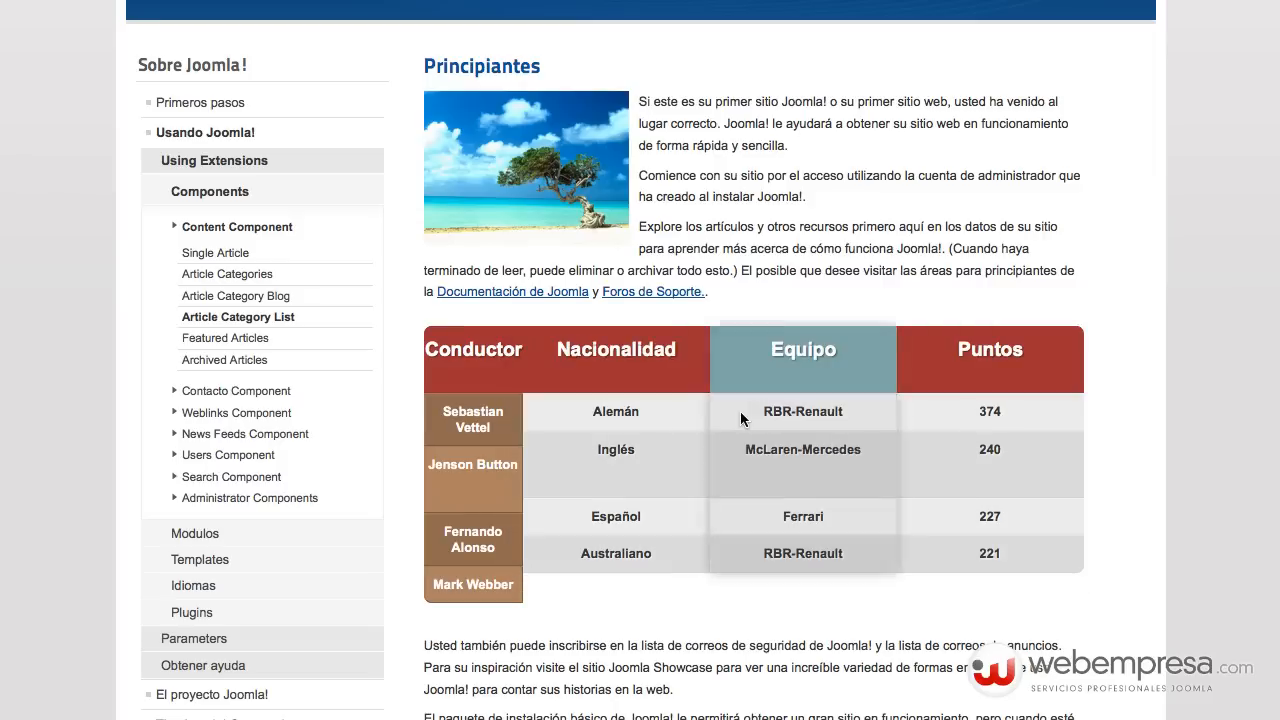
pyautogui.doubleClick(468, 351)
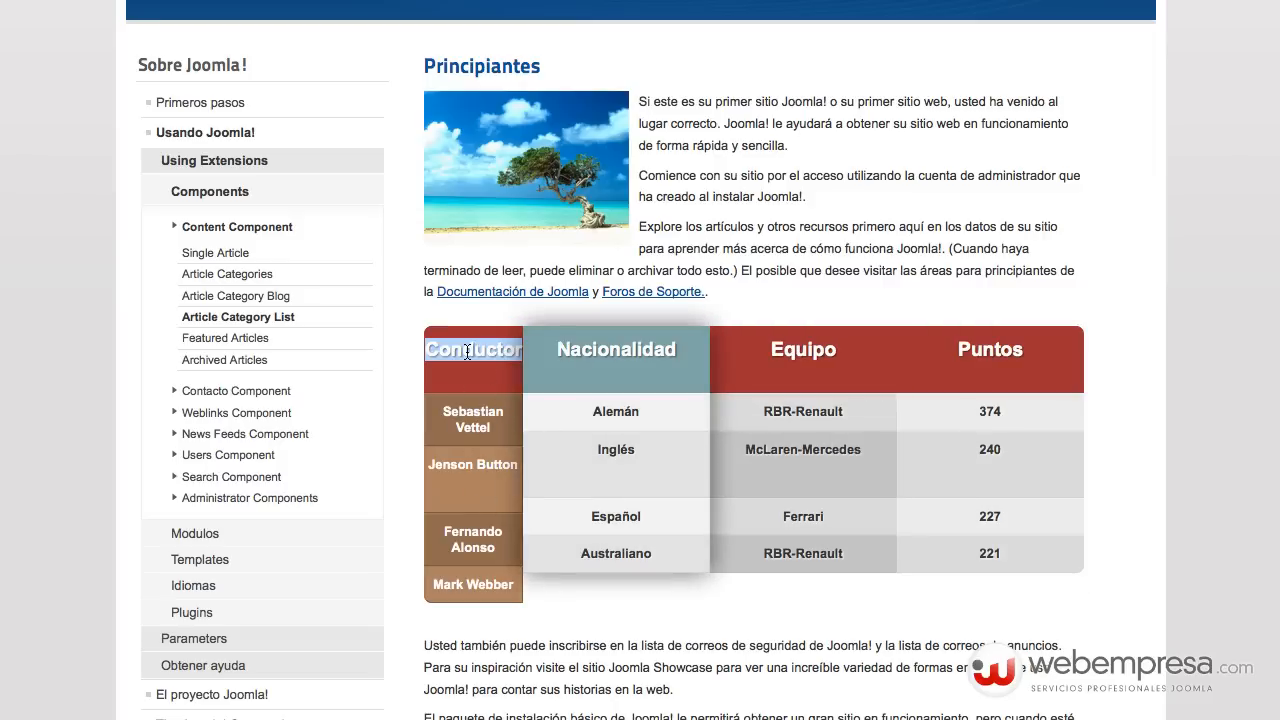
pyautogui.doubleClick(584, 352)
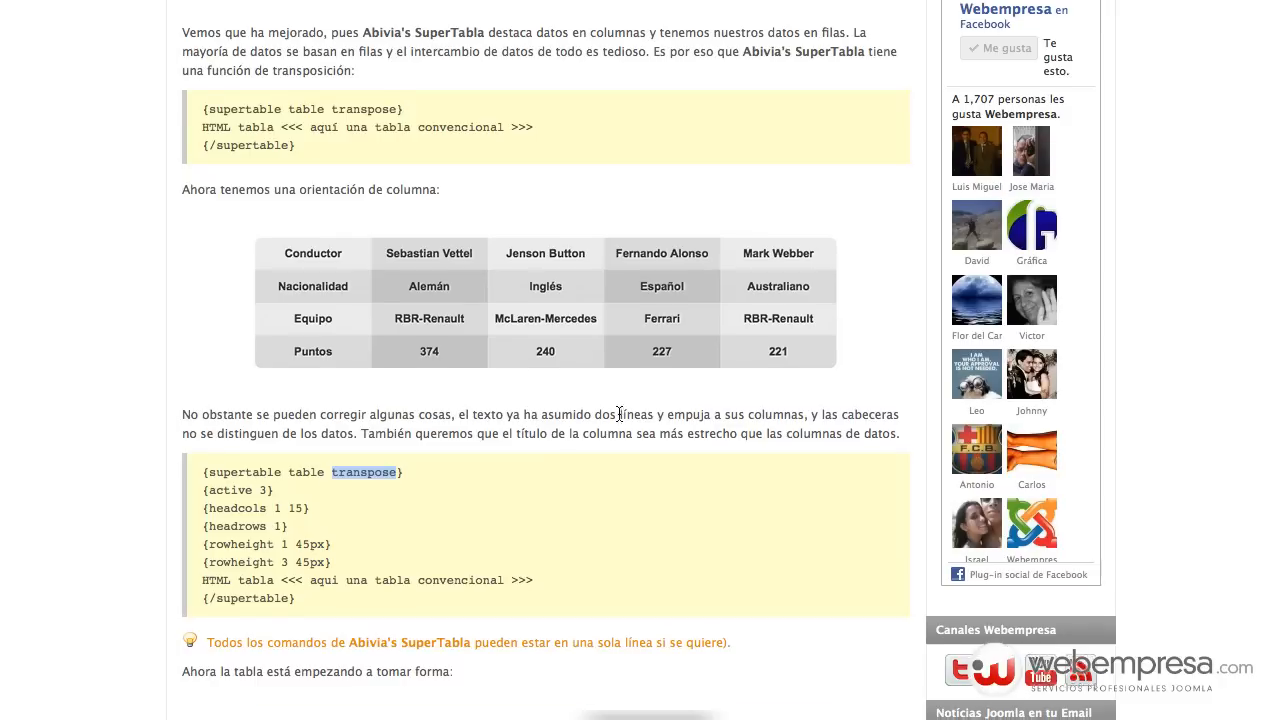
# Skim the Webempresa blog article past its transposed table example and highlight the heading Comandos de Abivia's SuperTabla.
pyautogui.scroll(-5, 368, 413)
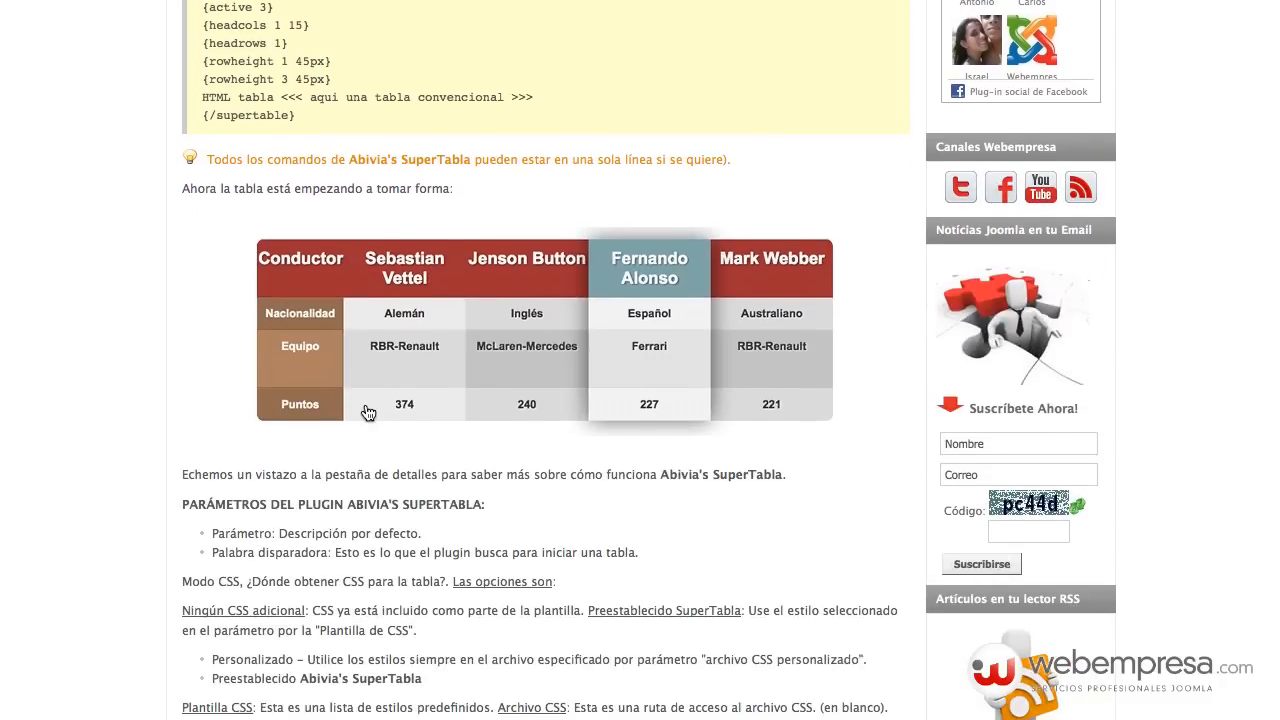
pyautogui.scroll(-12, 368, 413)
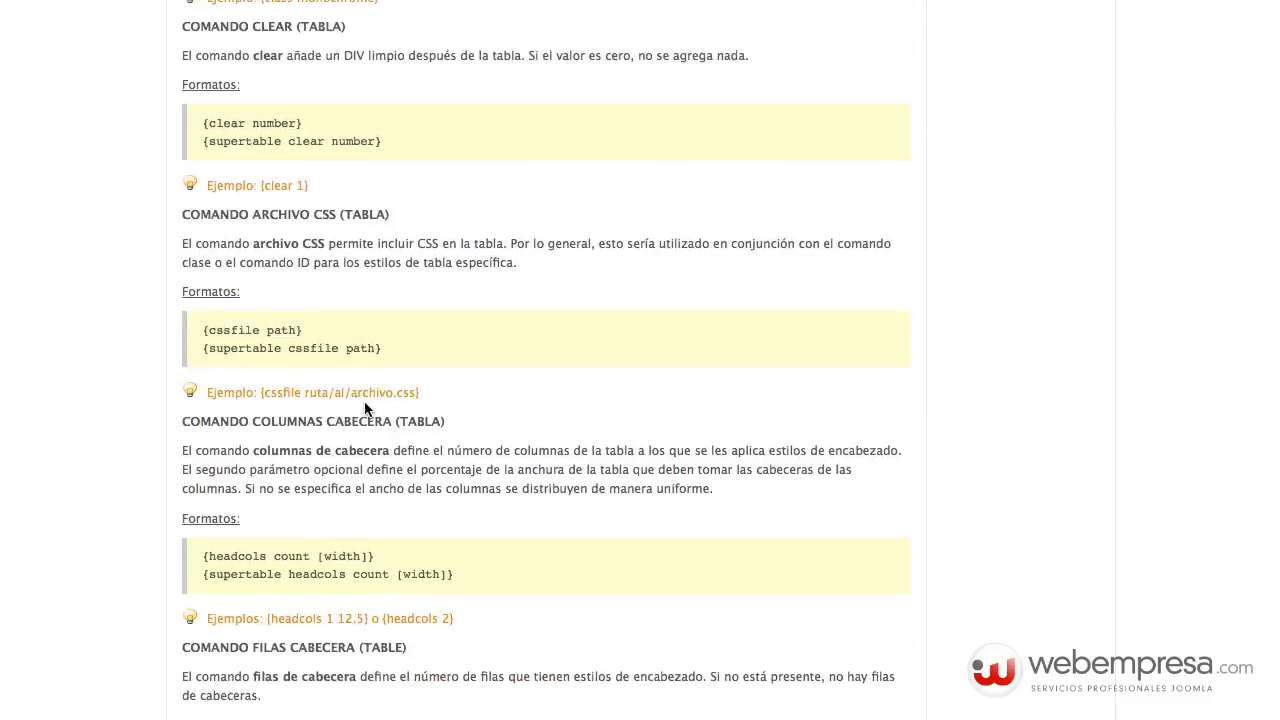
pyautogui.scroll(-3, 366, 408)
pyautogui.scroll(11, 366, 408)
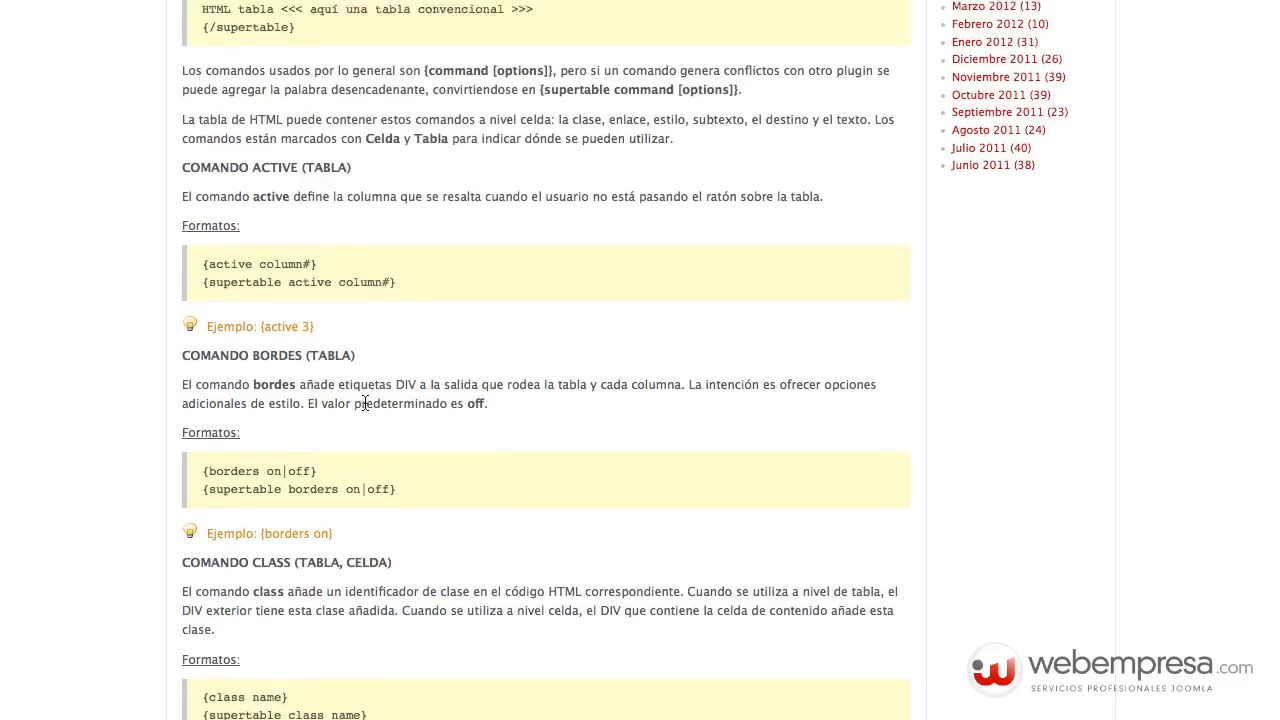
pyautogui.scroll(6, 364, 403)
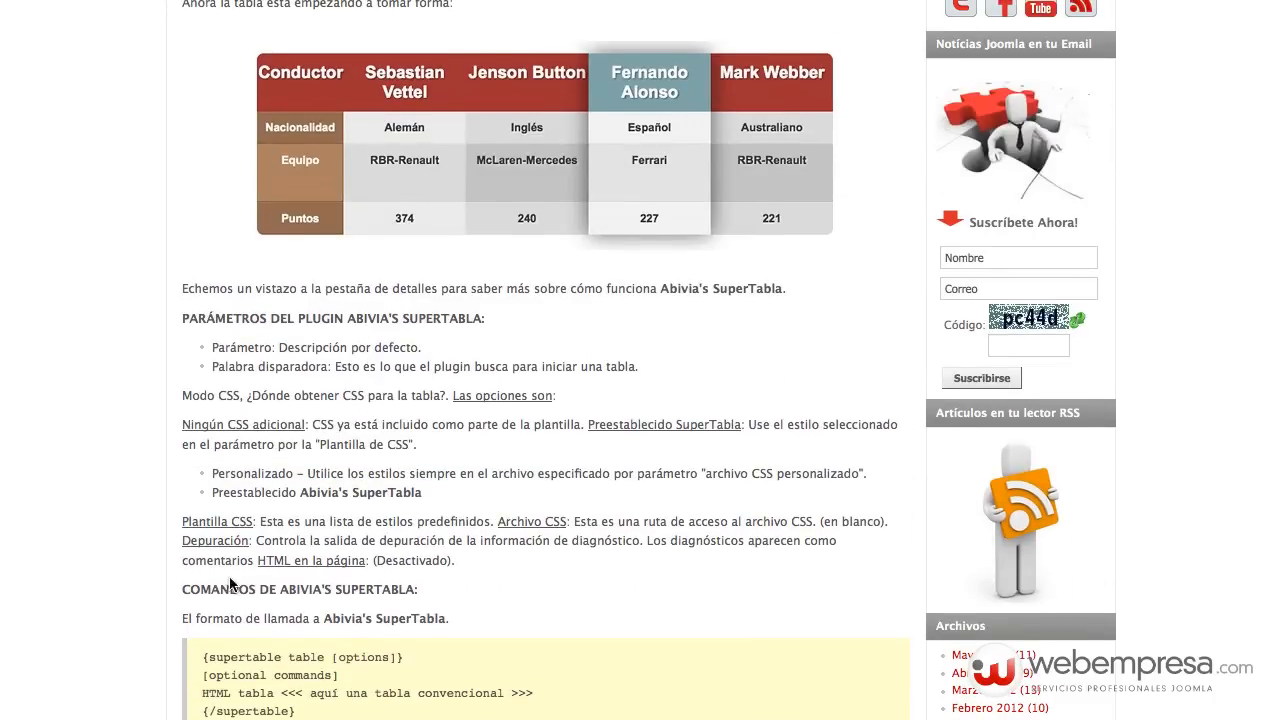
pyautogui.tripleClick(221, 585)
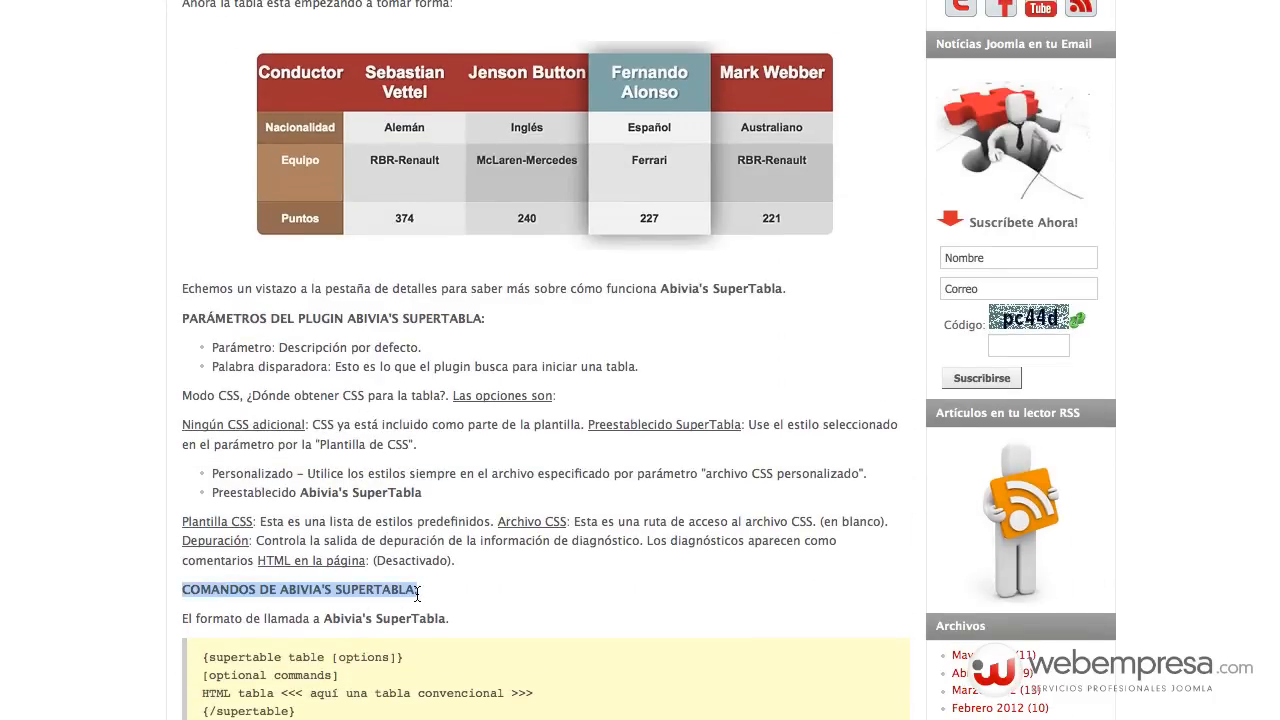
# Read the Abivia's SuperTabla command reference in the blog article, from the call format through the class, clear, cssfile, headcols and headrows commands.
pyautogui.scroll(-7, 428, 598)
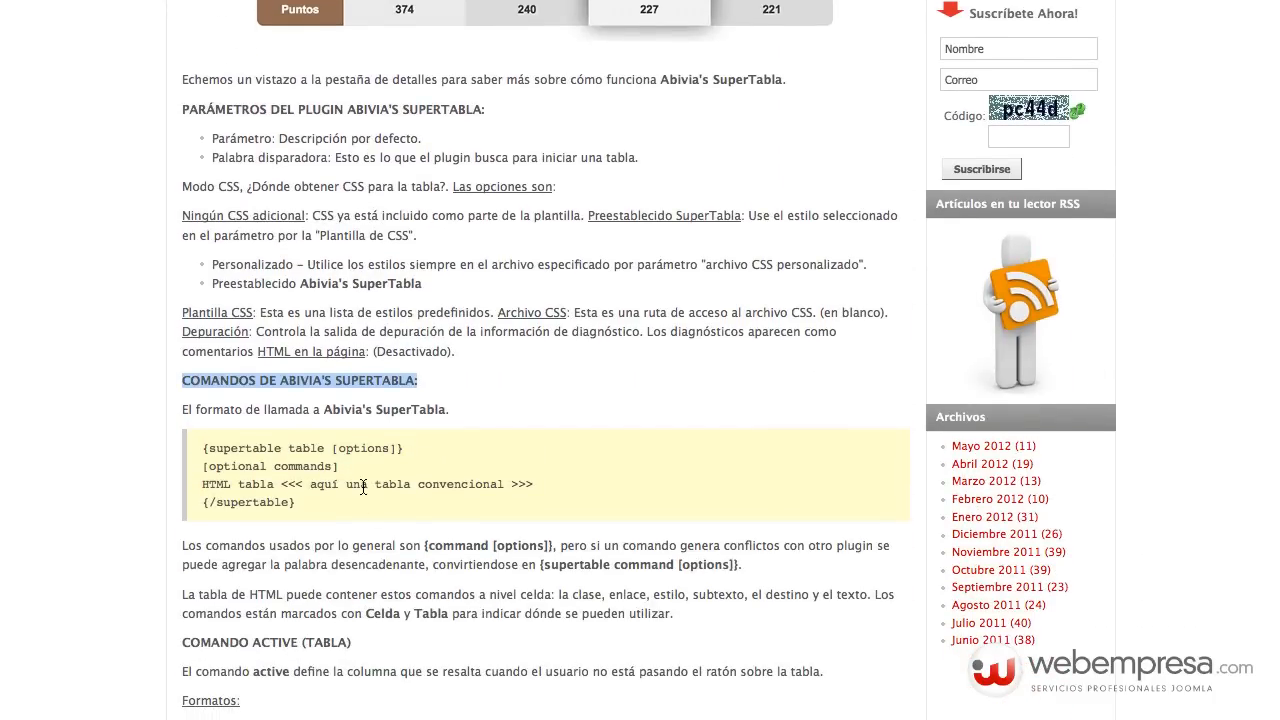
pyautogui.scroll(-4, 363, 492)
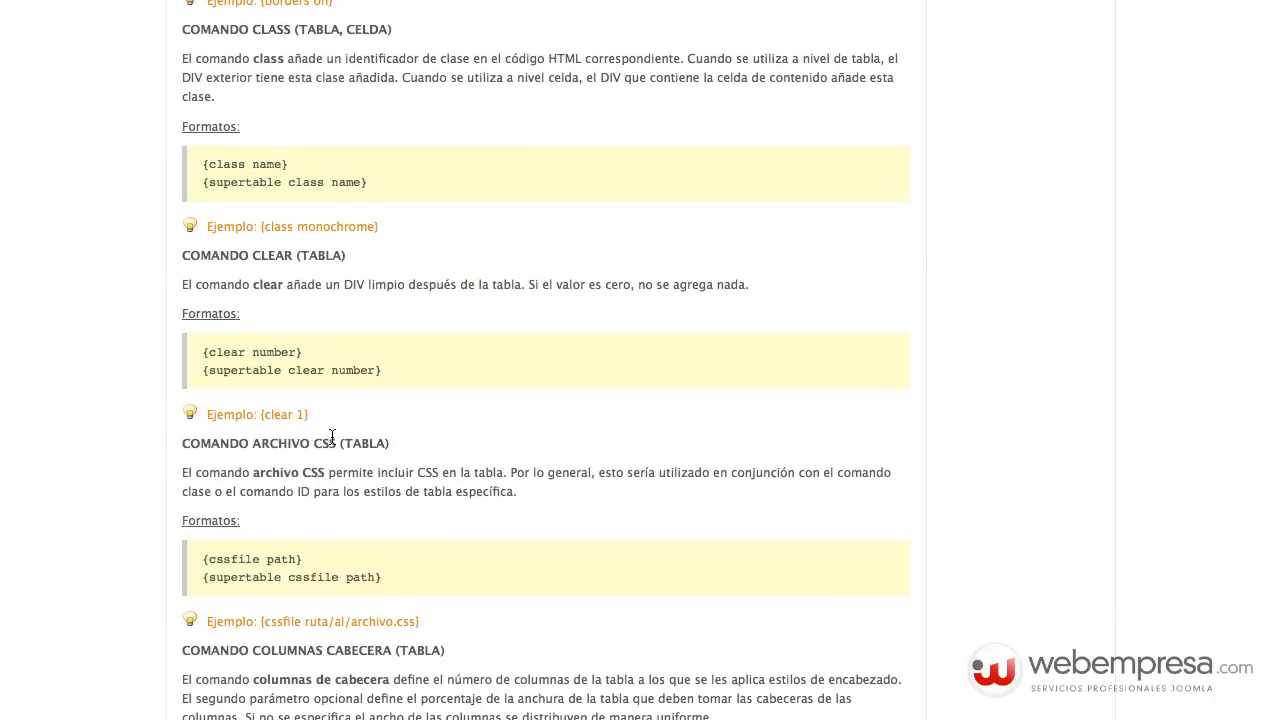
pyautogui.scroll(-3, 323, 295)
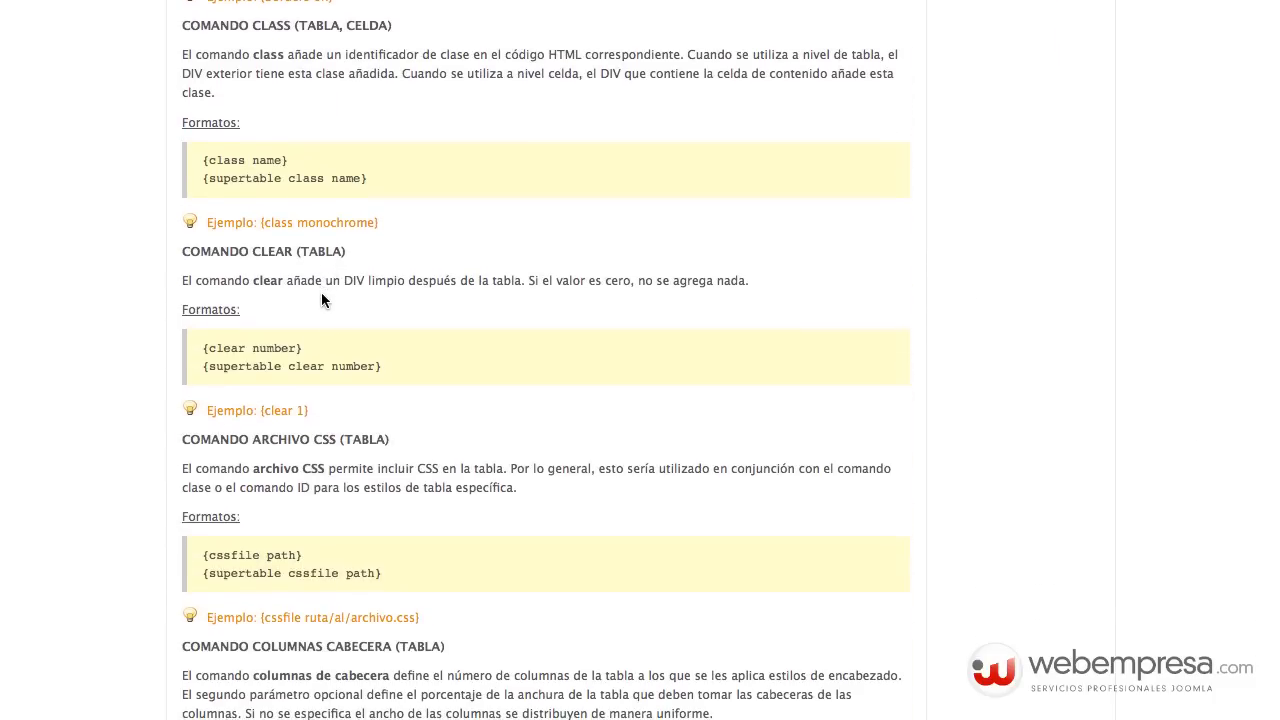
pyautogui.scroll(-1, 353, 319)
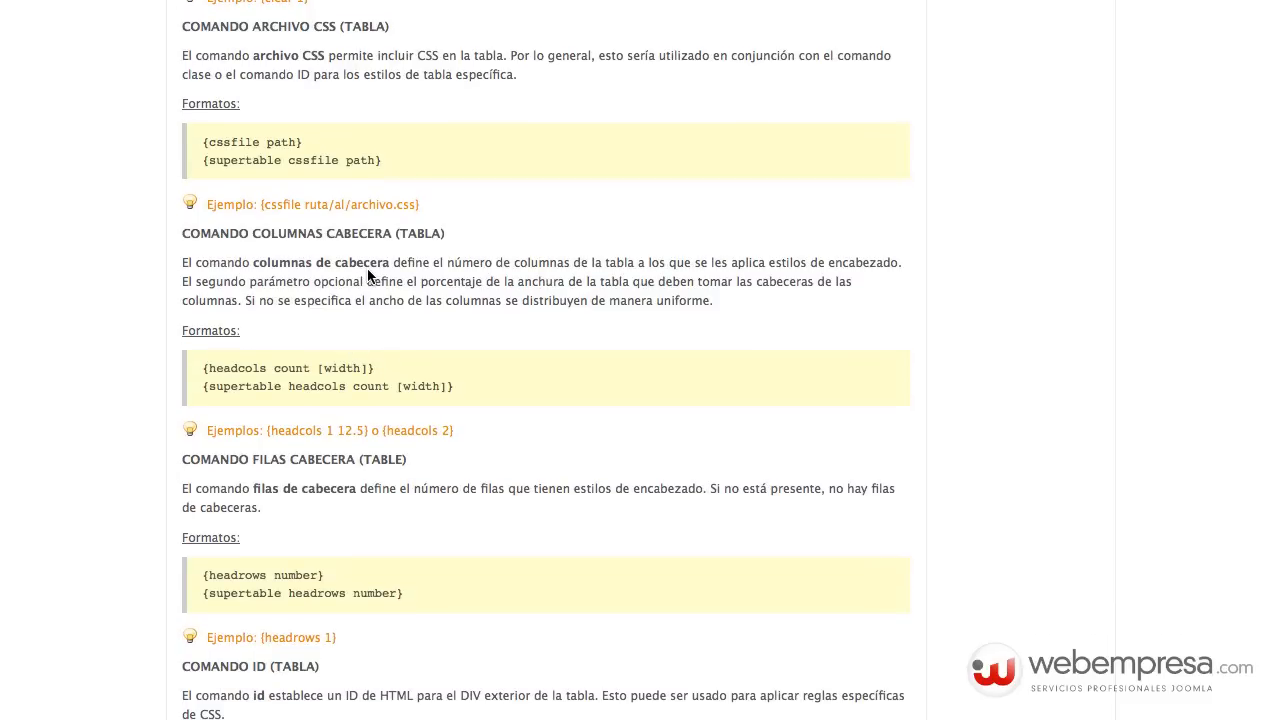
pyautogui.scroll(-1, 371, 300)
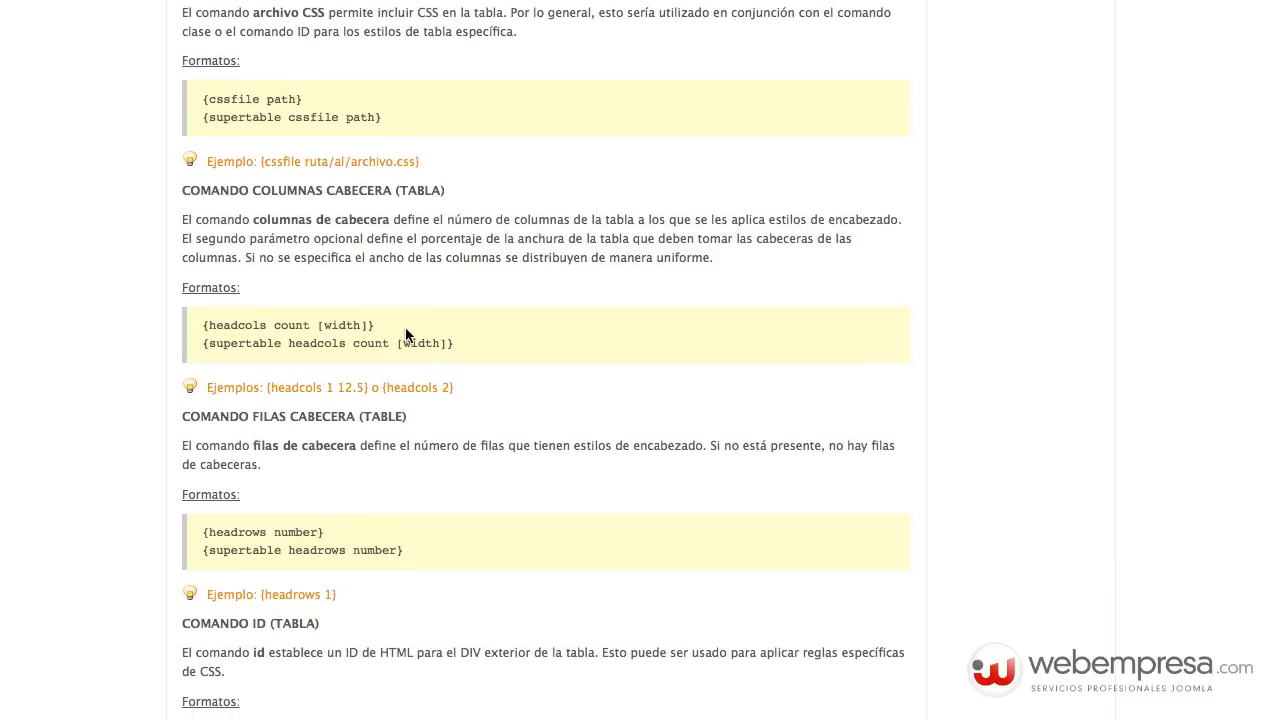
pyautogui.scroll(-3, 382, 340)
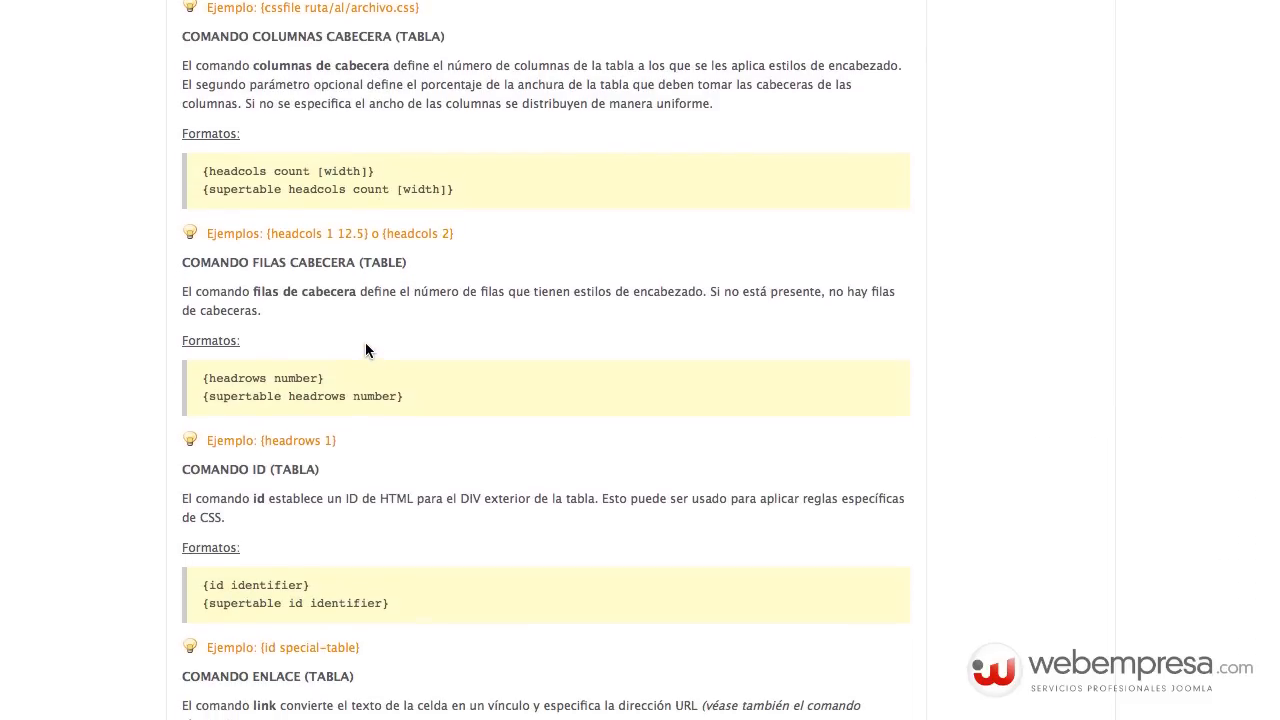
pyautogui.scroll(-1, 365, 342)
# Skim the remaining command descriptions, from id, link and rowheight through wrapper, and return to the supertable markup examples earlier in the blog article.
pyautogui.scroll(-6, 365, 345)
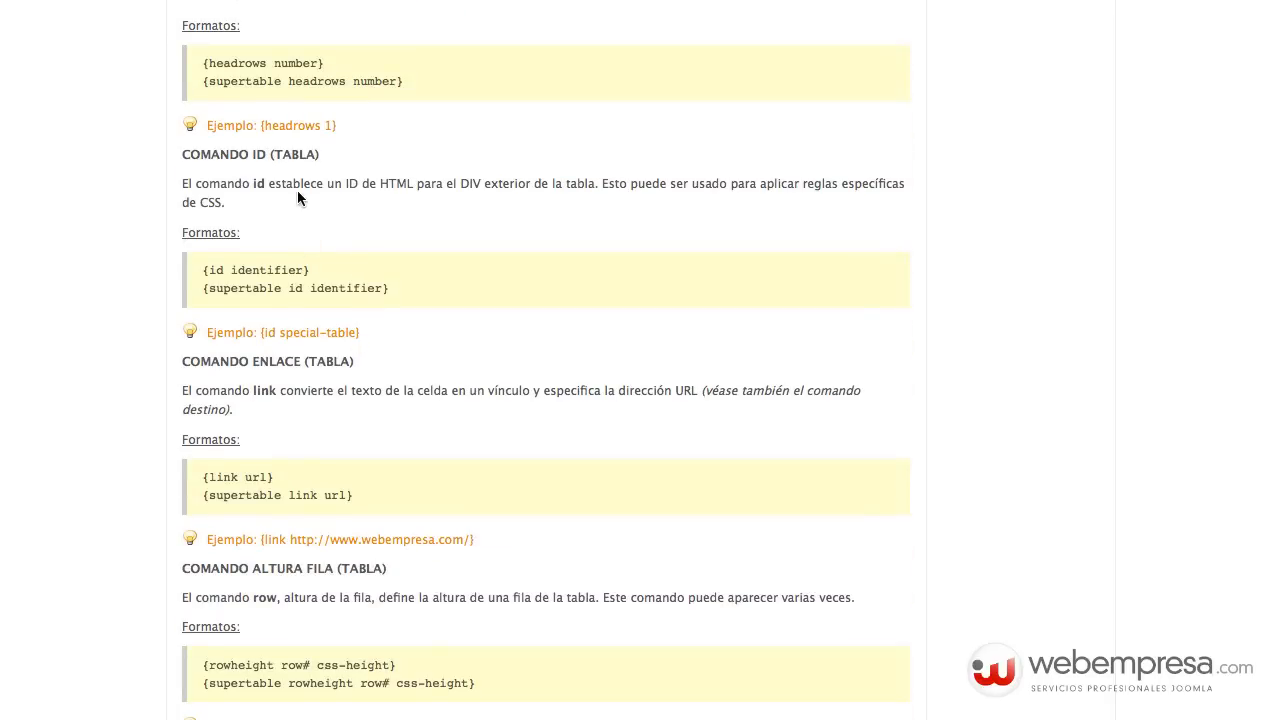
pyautogui.scroll(-8, 297, 244)
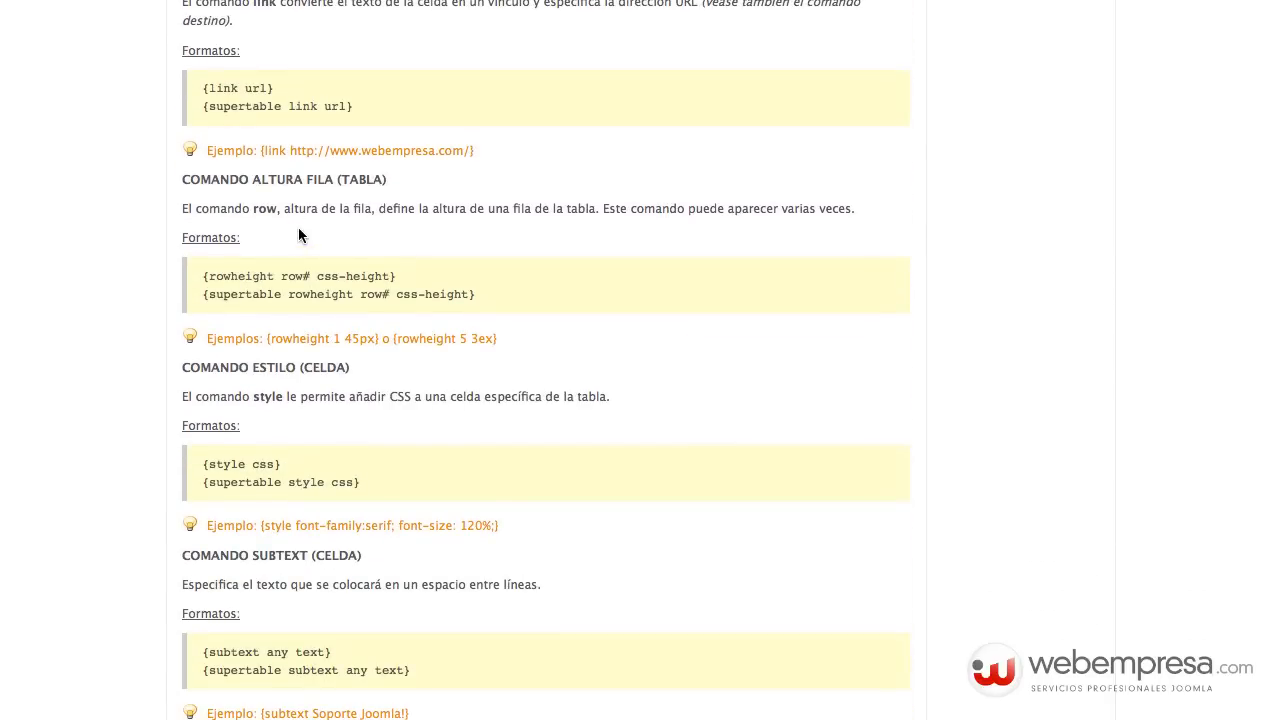
pyautogui.scroll(-9, 298, 236)
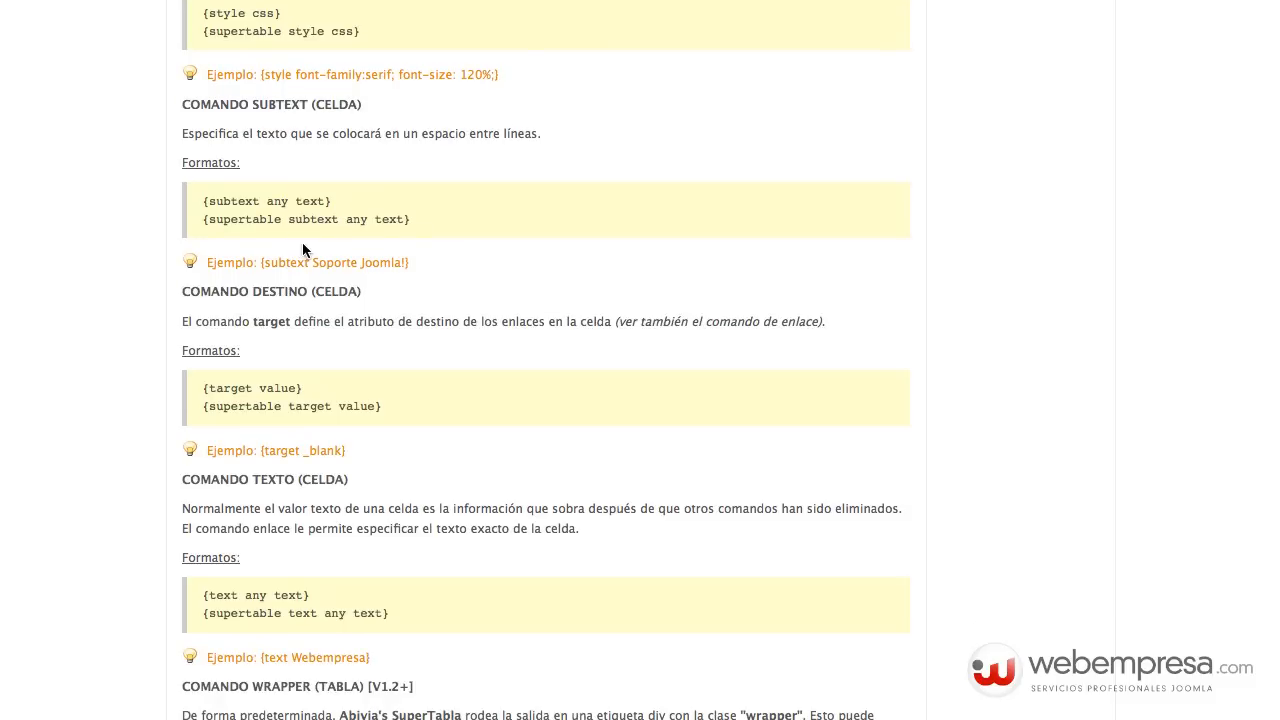
pyautogui.scroll(-2, 313, 243)
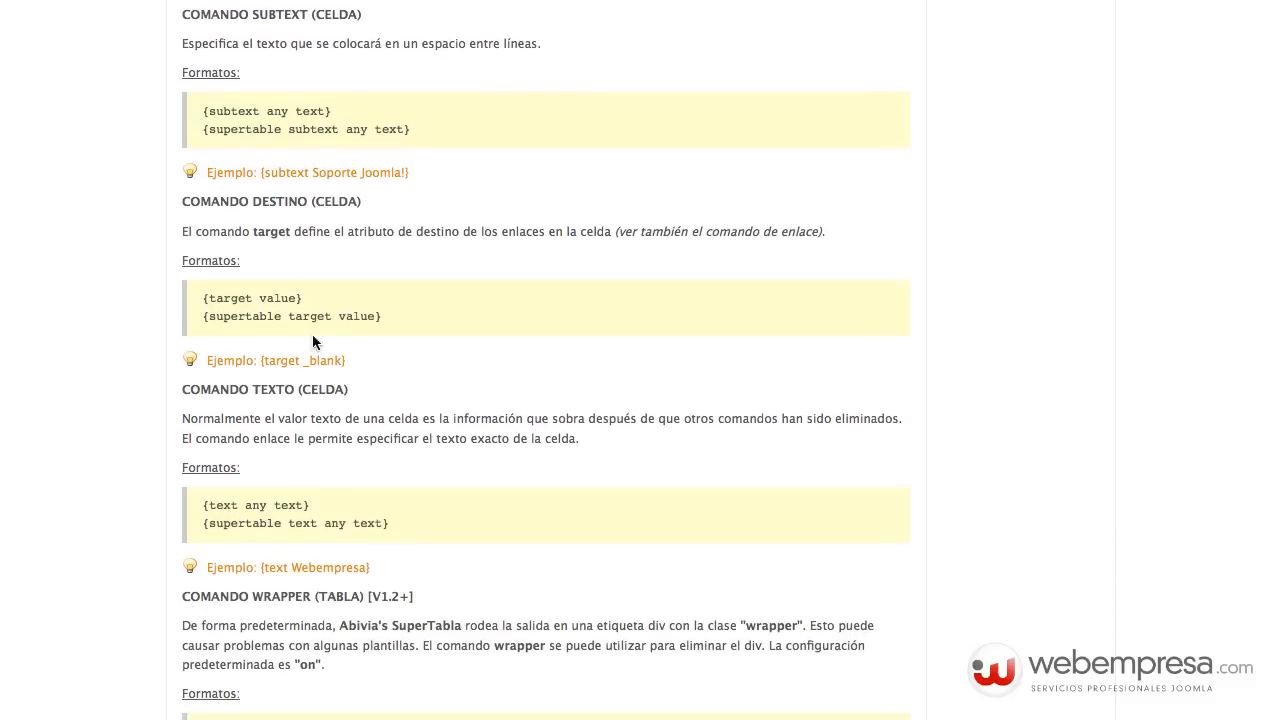
pyautogui.scroll(-7, 290, 406)
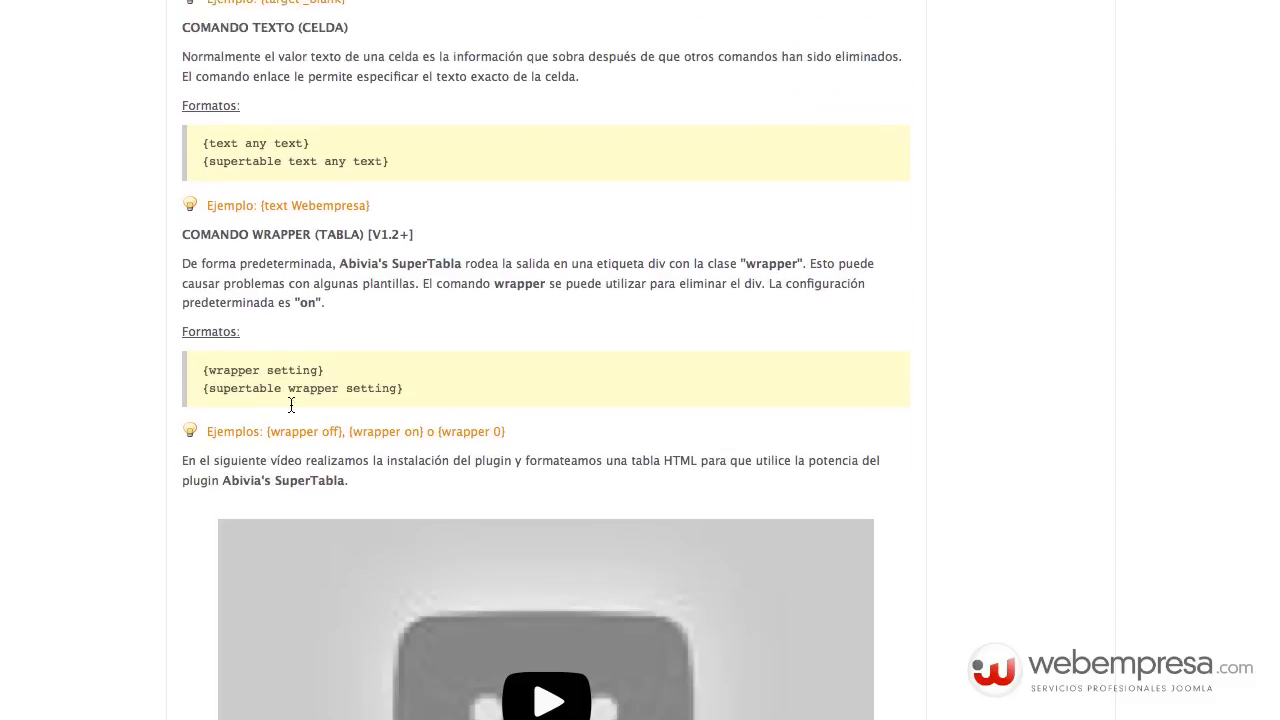
pyautogui.scroll(20, 291, 405)
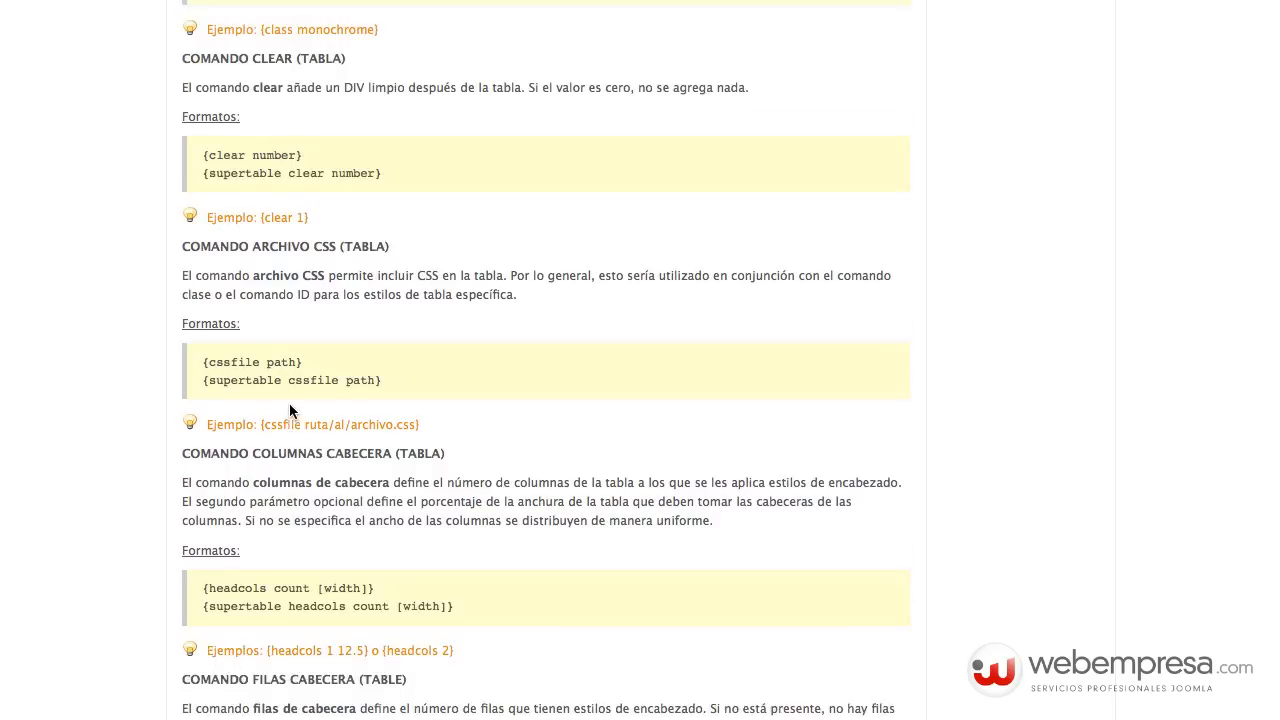
pyautogui.scroll(20, 289, 403)
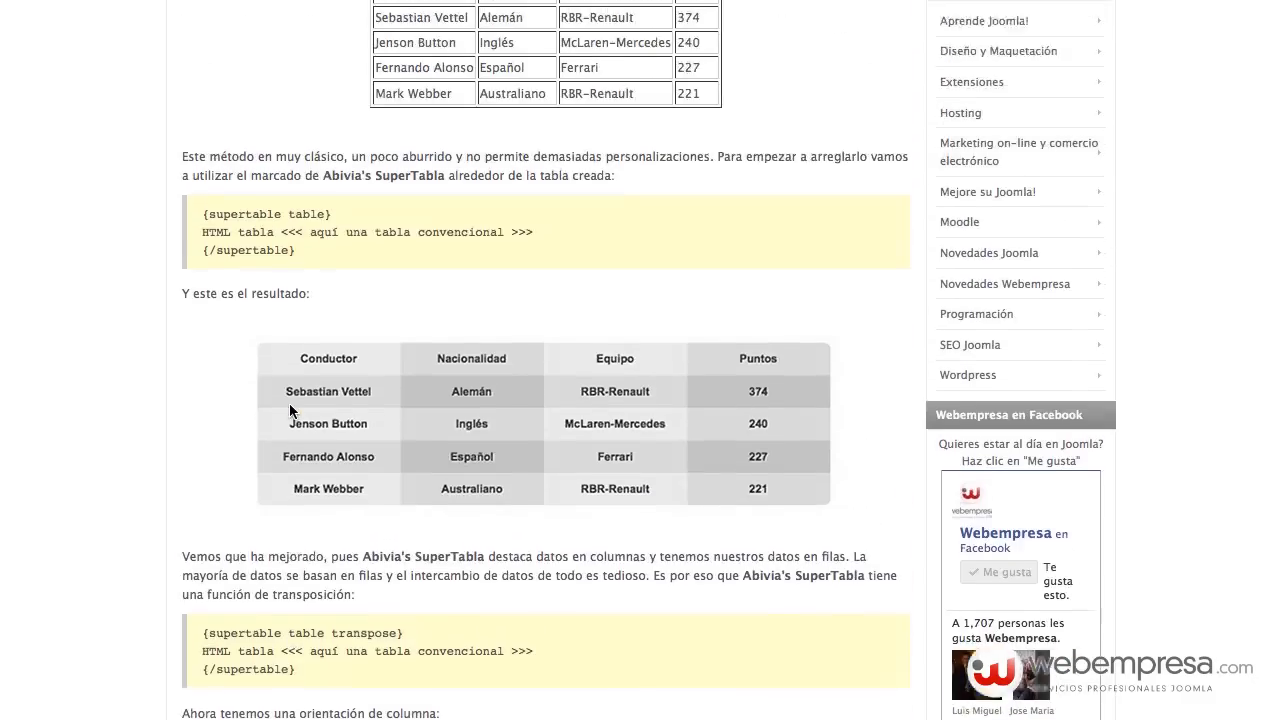
pyautogui.scroll(20, 289, 410)
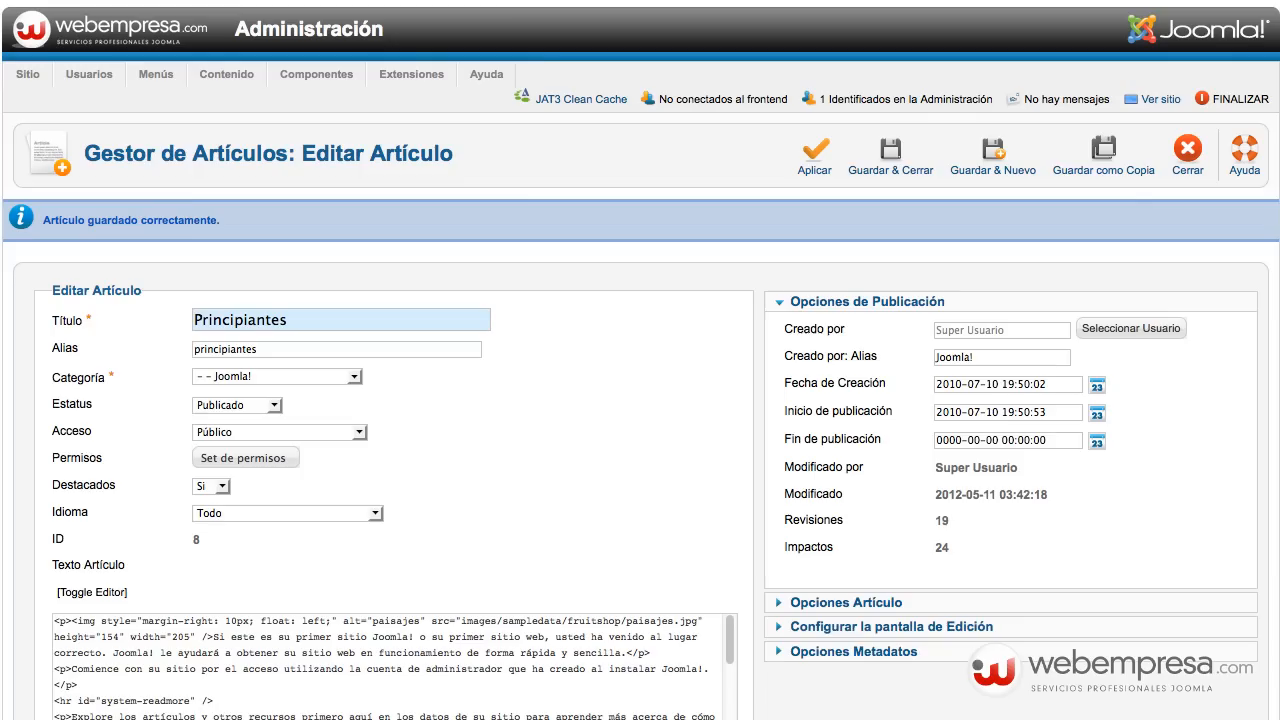
# Switch to the Principiantes article editor and remove the word tranpose from the opening supertable tag in the article code.
pyautogui.scroll(-5, 506, 523)
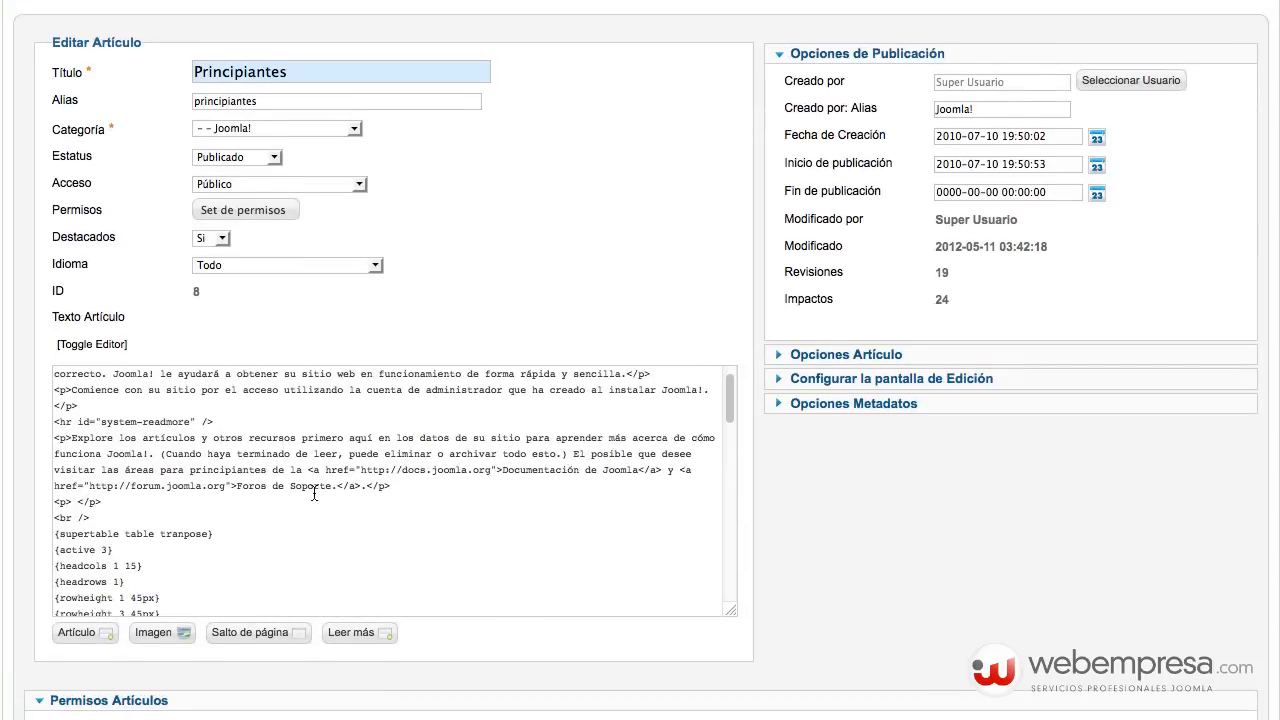
pyautogui.scroll(-2, 314, 494)
pyautogui.doubleClick(168, 441)
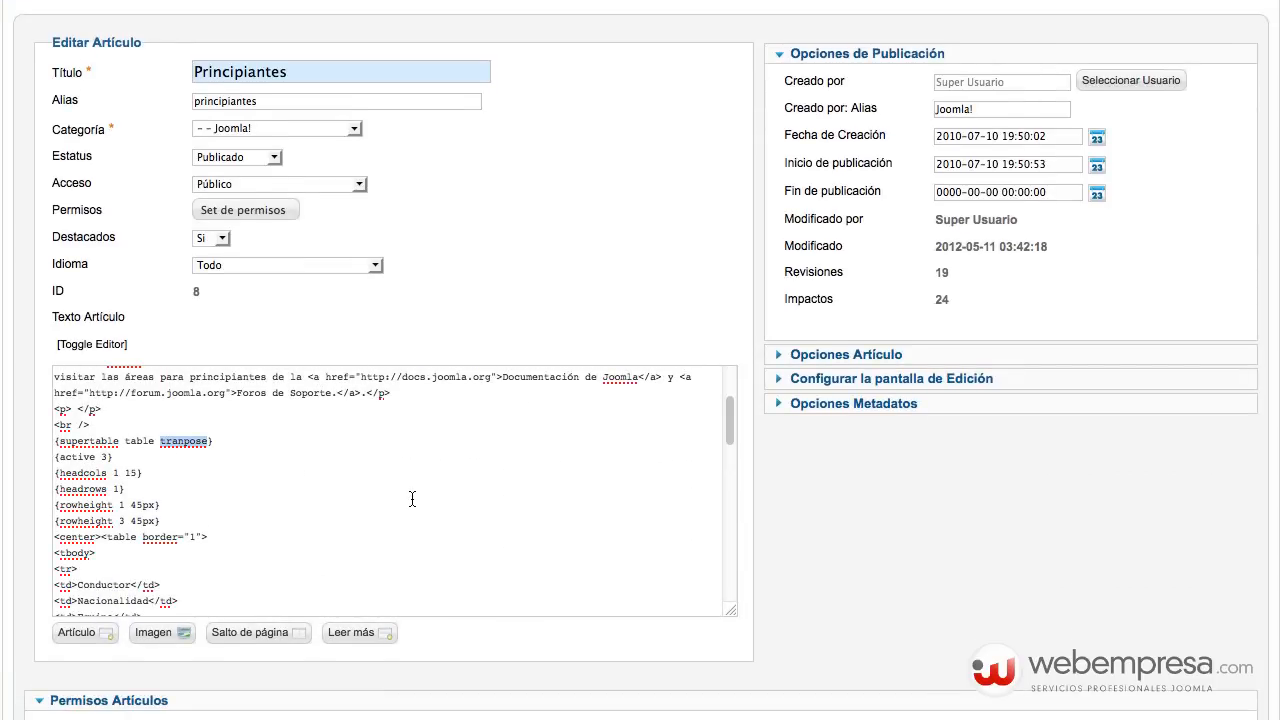
pyautogui.press('BackSpace')
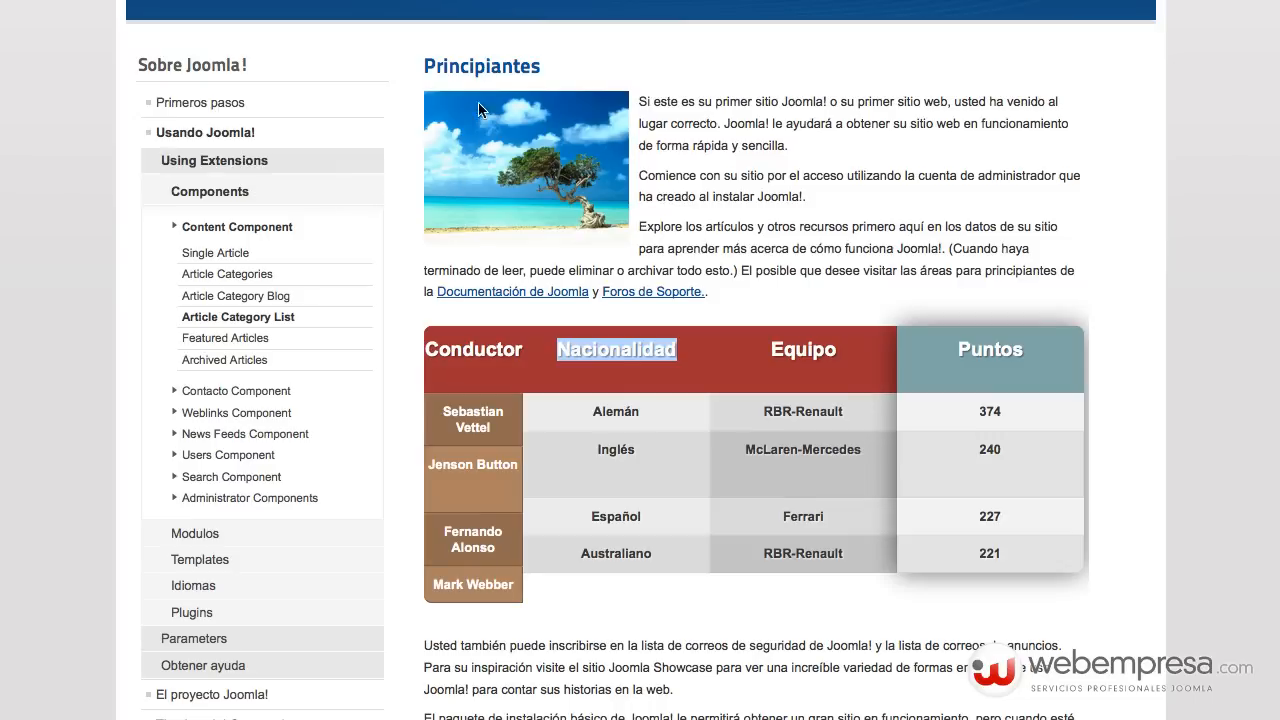
# Examine the Principiantes article and its driver table on the public site.
pyautogui.doubleClick(480, 66)
pyautogui.scroll(3, 764, 148)
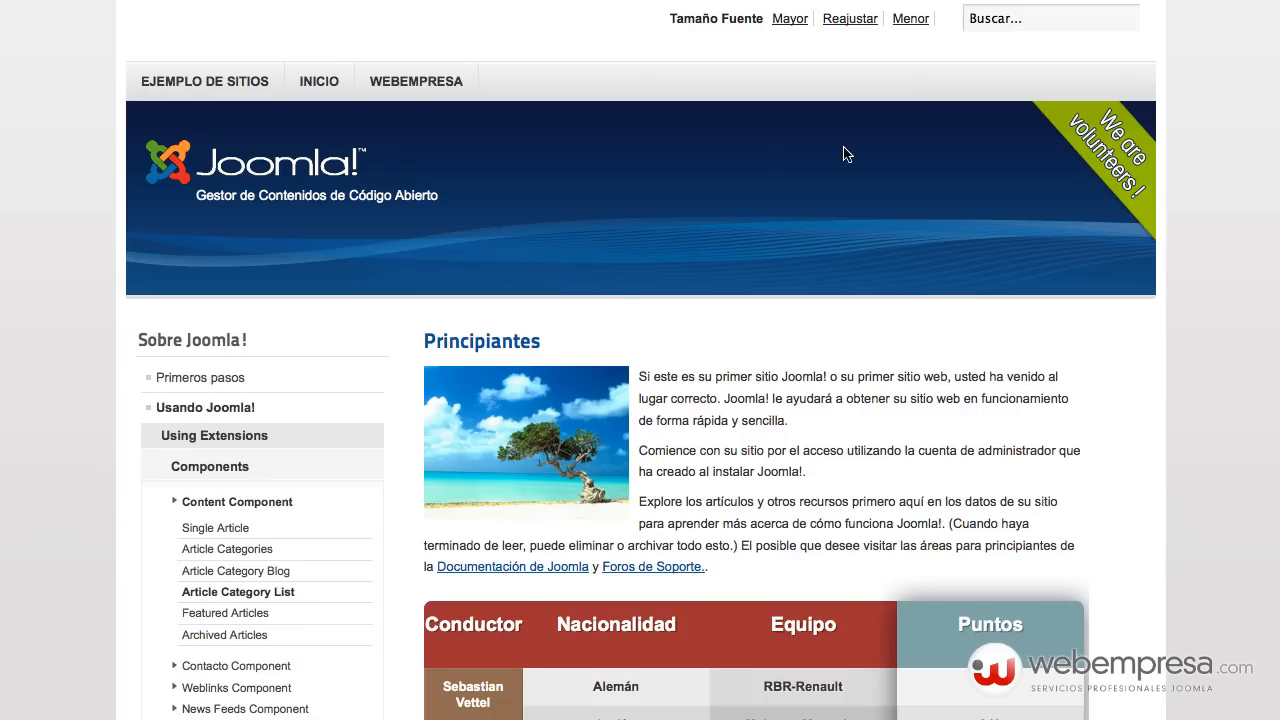
pyautogui.scroll(-1, 800, 221)
pyautogui.scroll(-3, 765, 270)
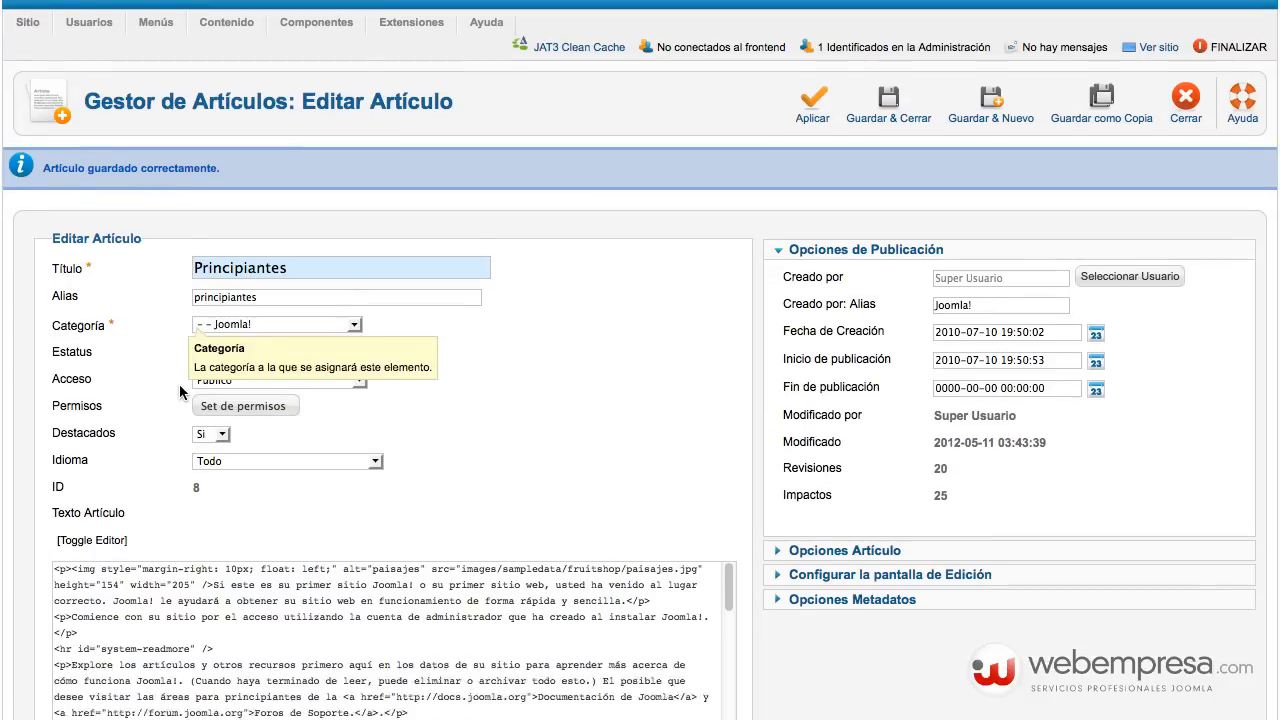
# Return to the article editor and review the {supertable table} tag with its active, headcols, headrows and rowheight command lines.
pyautogui.scroll(-2, 179, 385)
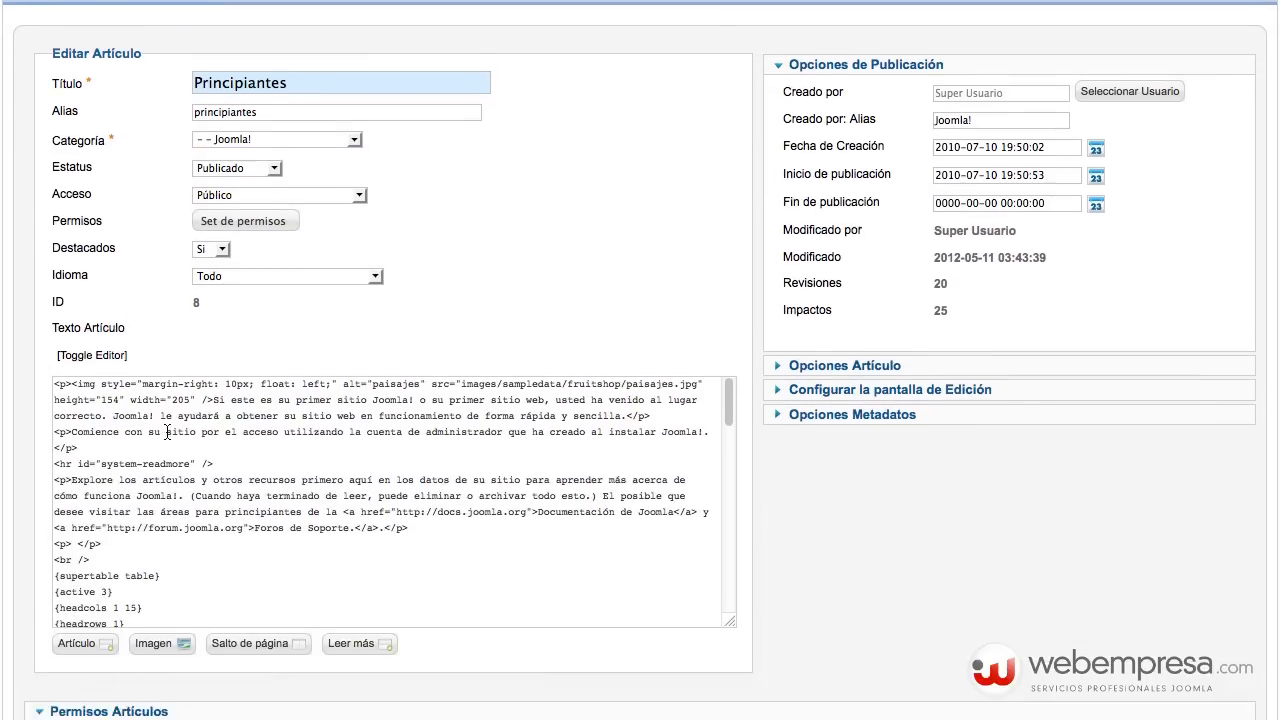
pyautogui.click(156, 519)
pyautogui.scroll(-2, 196, 518)
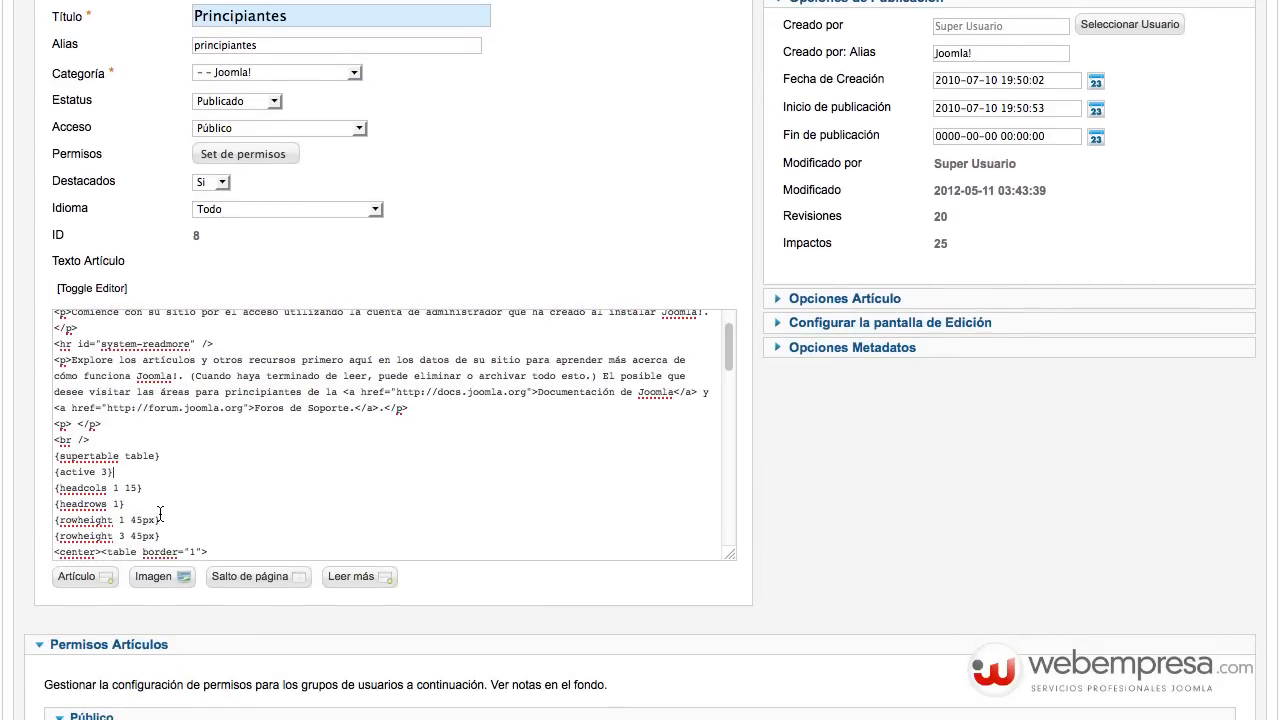
pyautogui.scroll(-1, 160, 514)
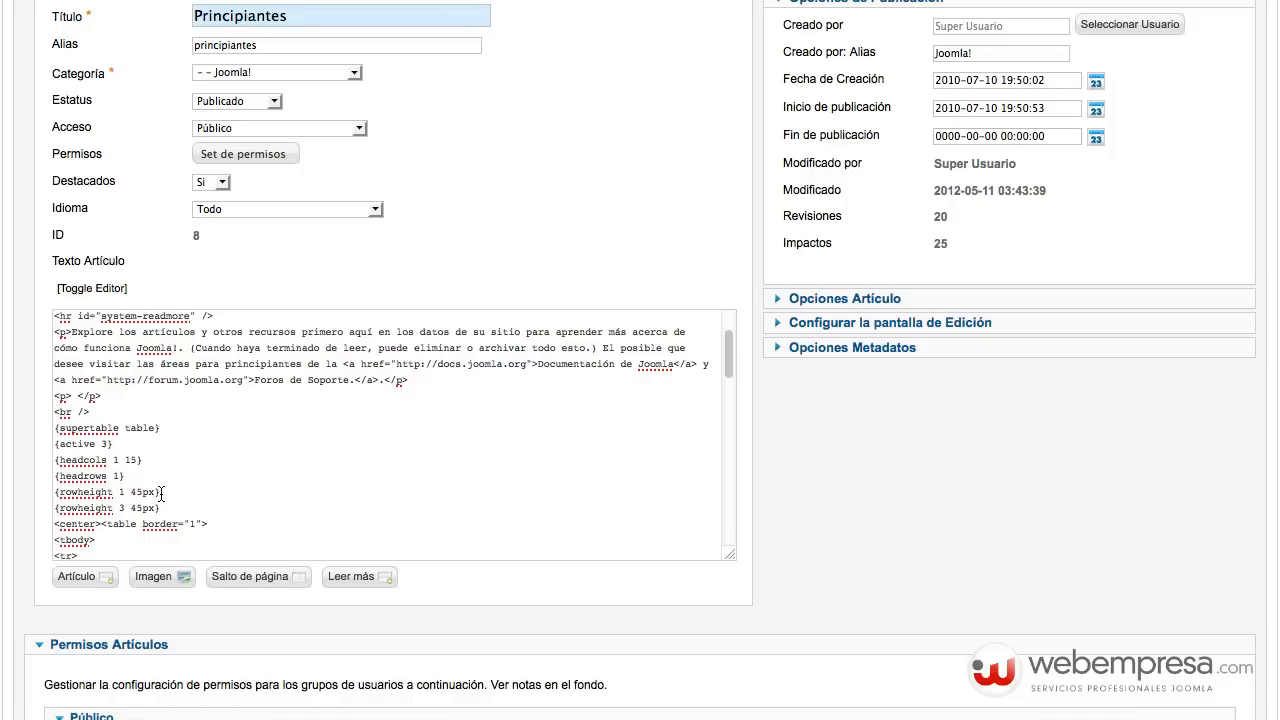
pyautogui.click(123, 506)
pyautogui.scroll(1, 142, 453)
pyautogui.scroll(1, 142, 453)
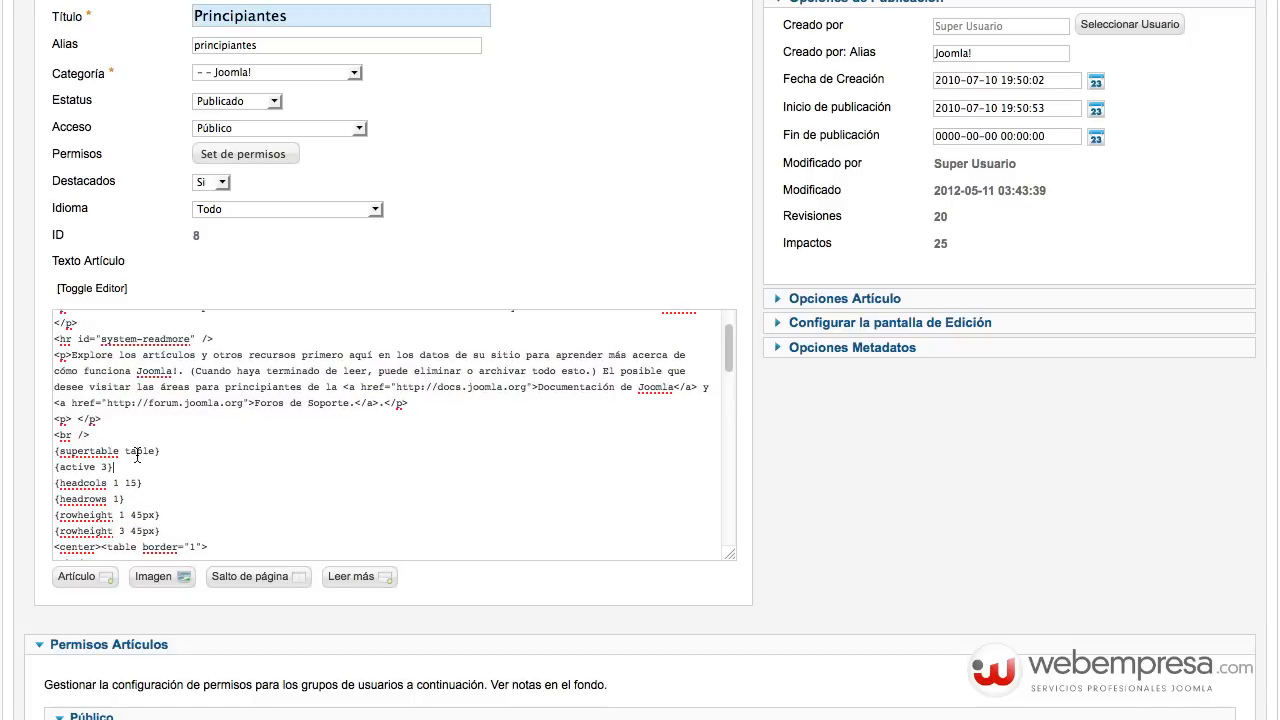
pyautogui.scroll(-1, 137, 459)
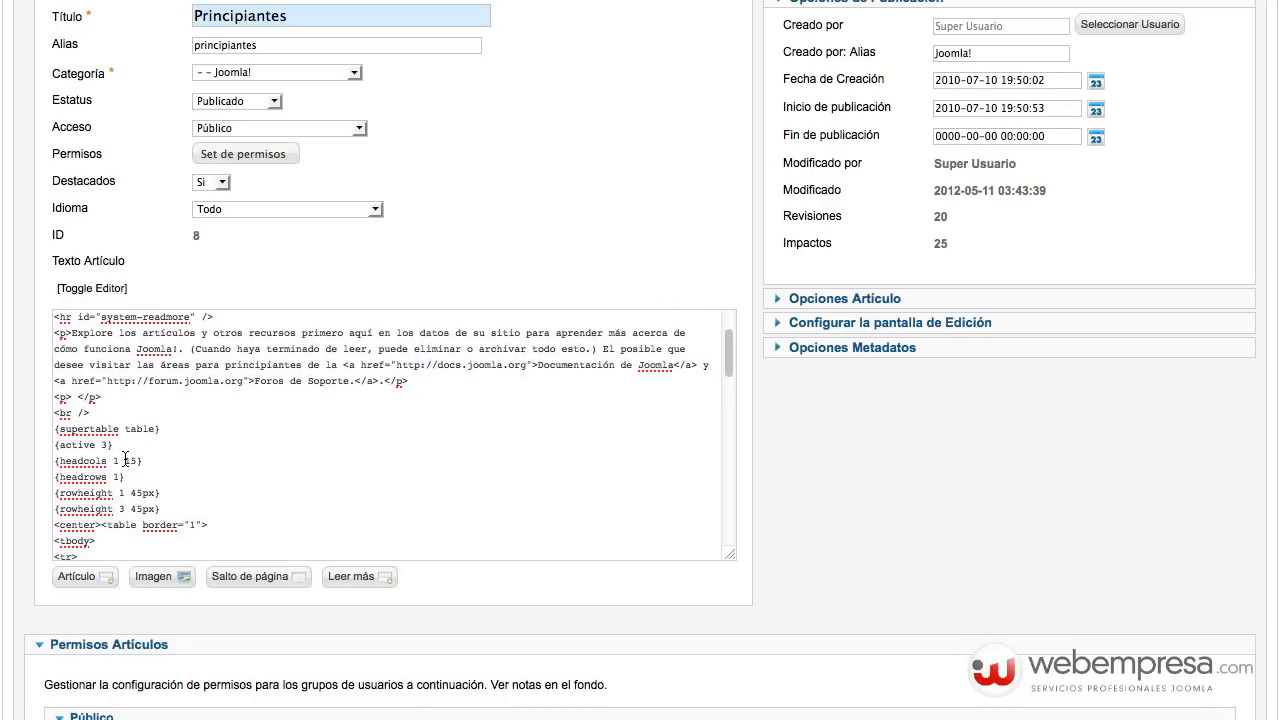
# Examine the table's orientation, header styling and column highlighting on the public Principiantes page.
pyautogui.scroll(-1, 125, 459)
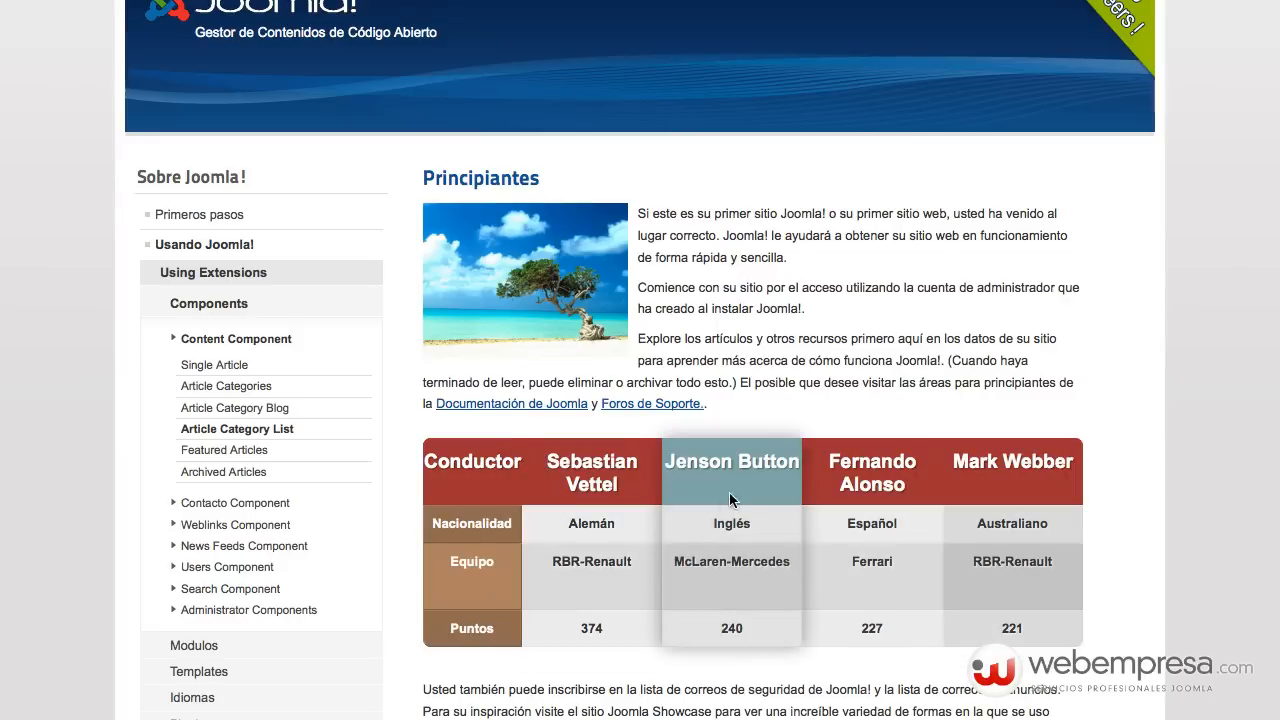
pyautogui.scroll(-2, 830, 537)
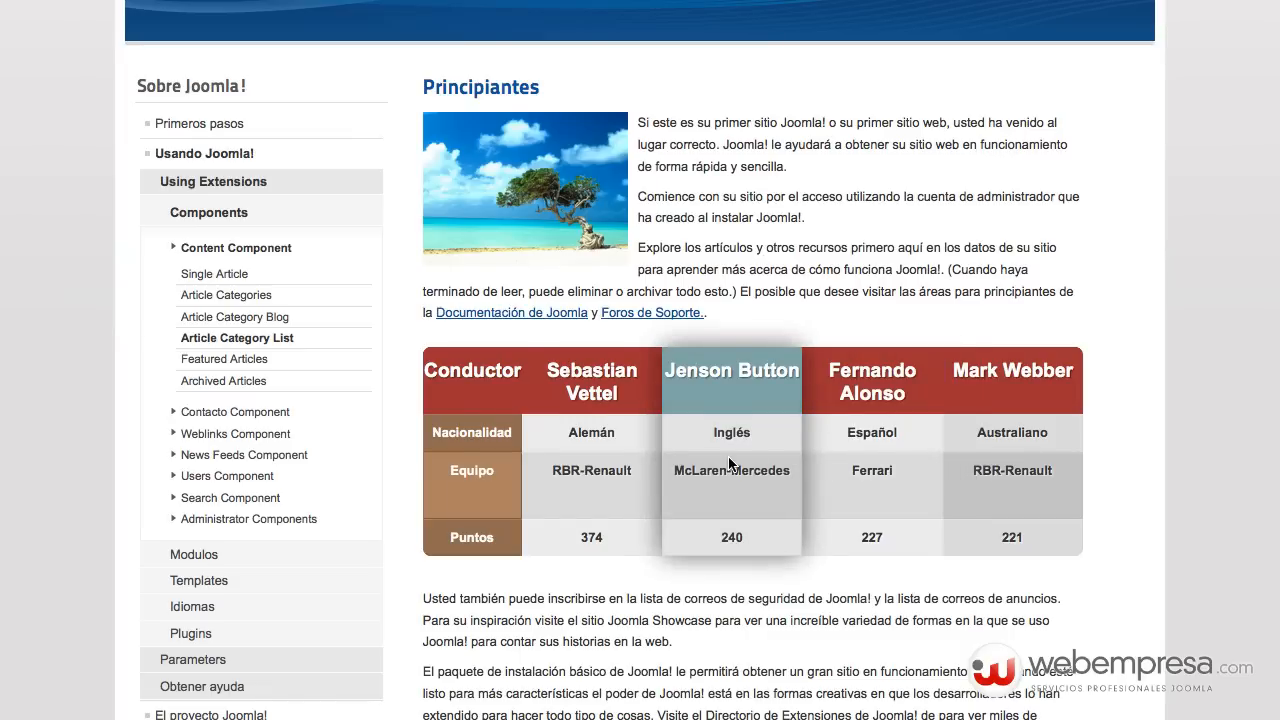
pyautogui.scroll(3, 729, 464)
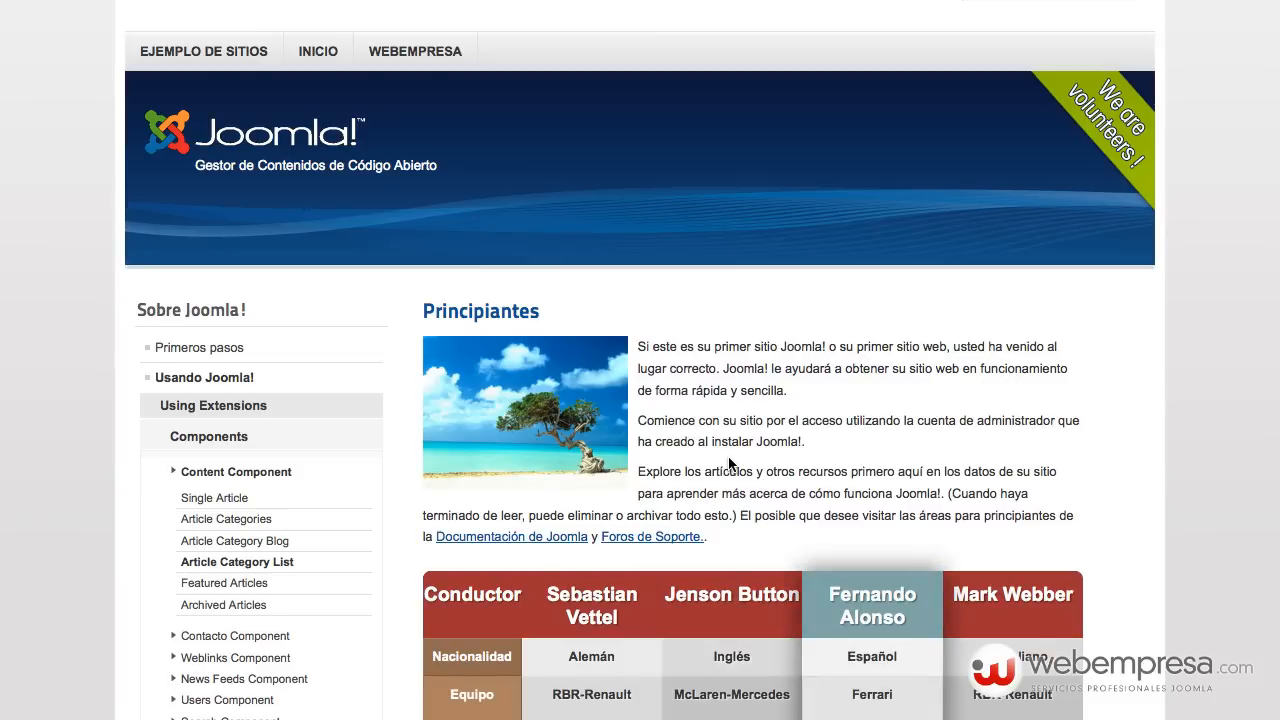
pyautogui.scroll(-4, 729, 463)
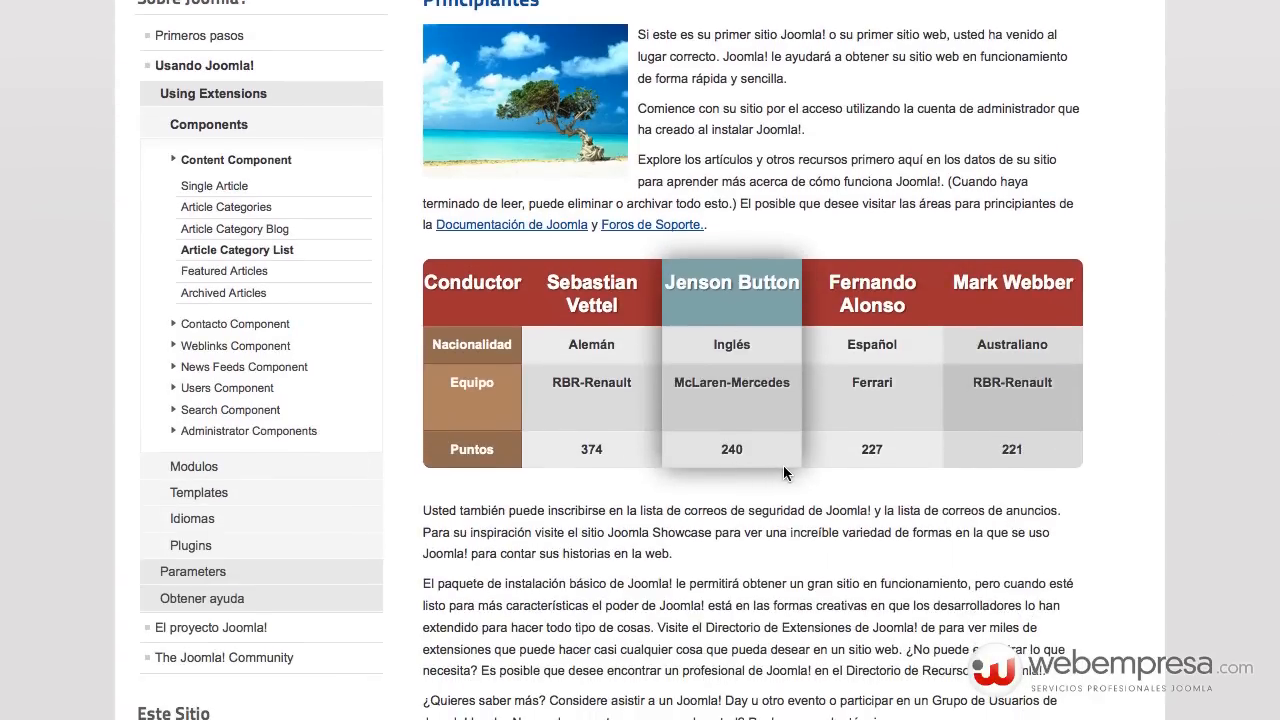